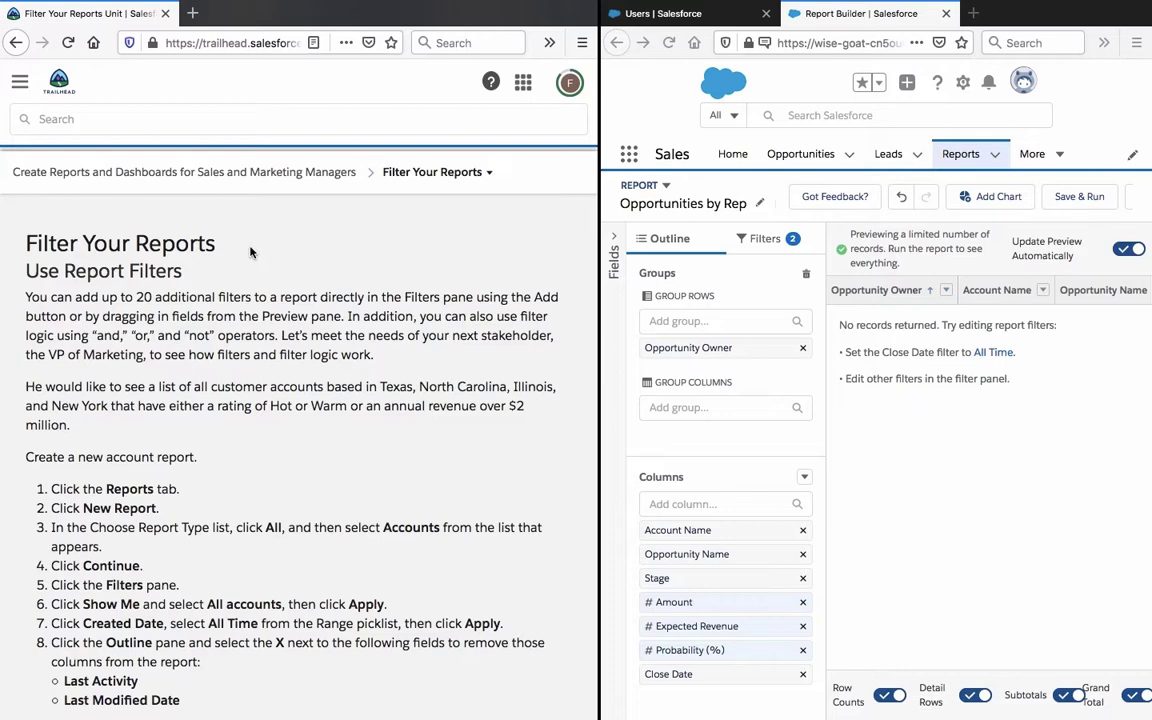
scroll(250, 252, down, 1)
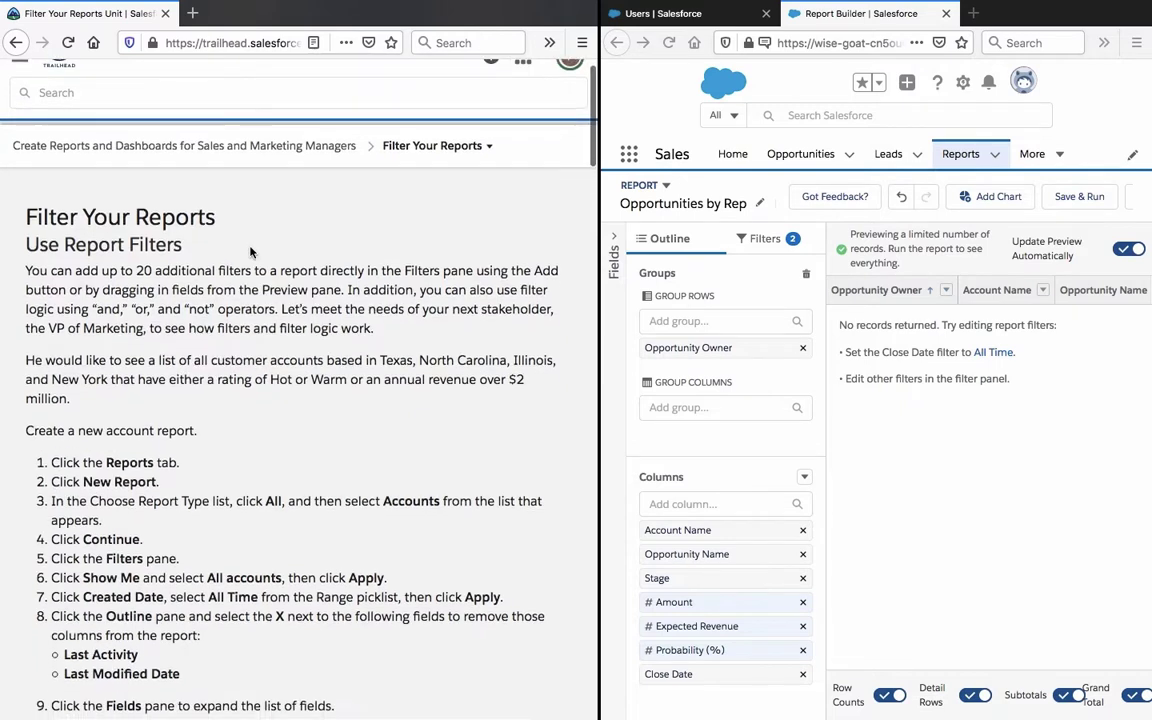
triple_click(234, 283)
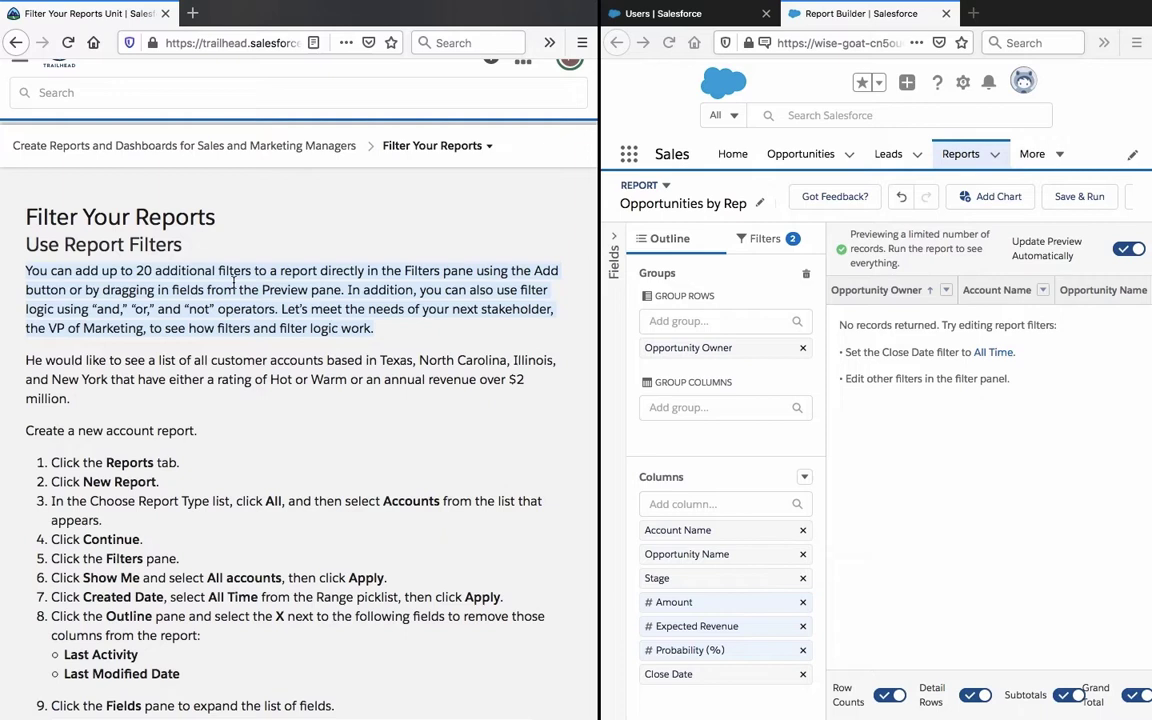
triple_click(181, 372)
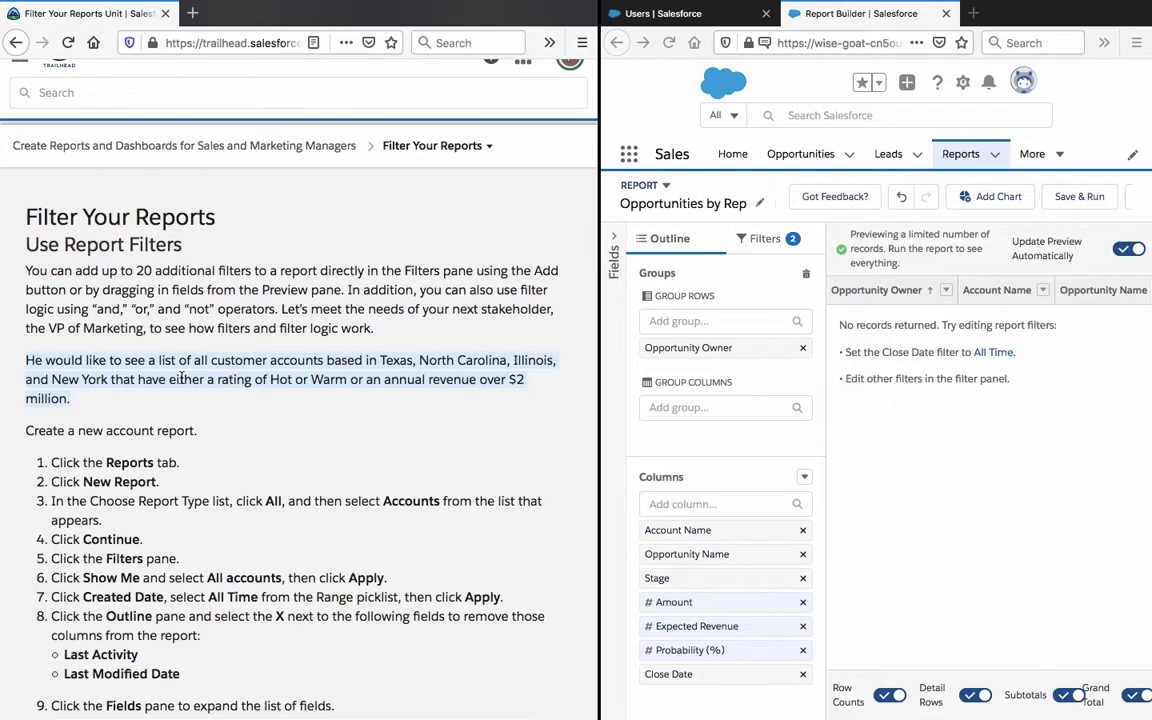
scroll(182, 377, down, 1)
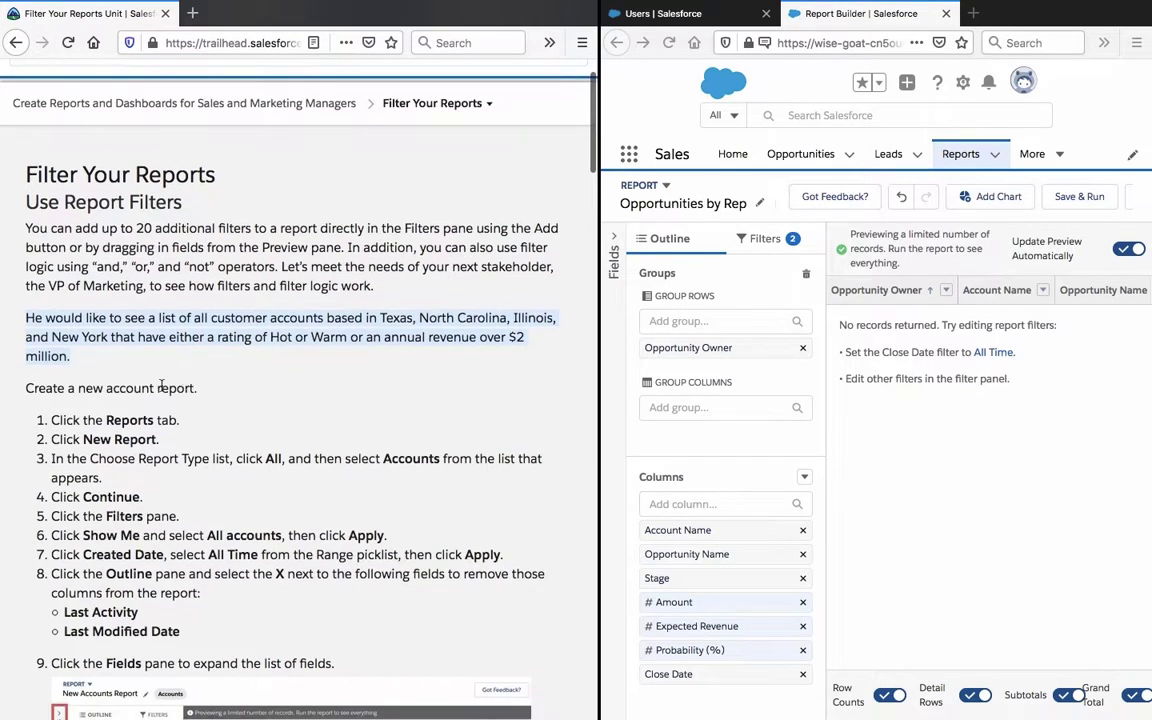
scroll(162, 386, down, 1)
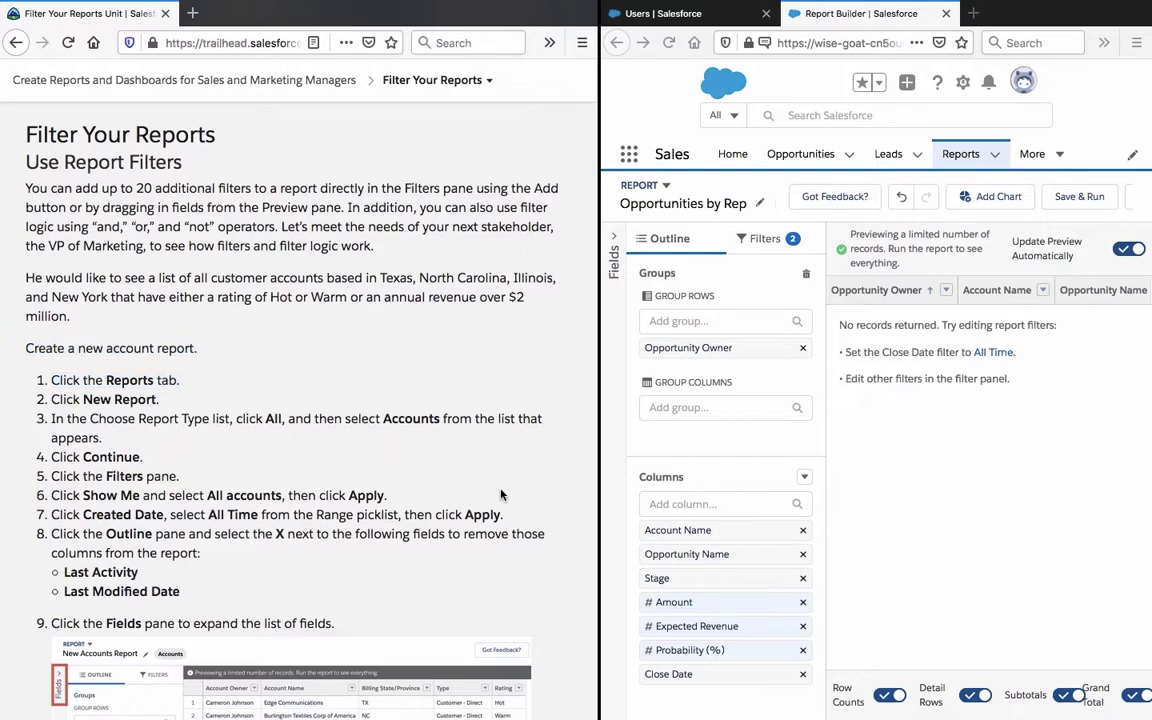
click(771, 287)
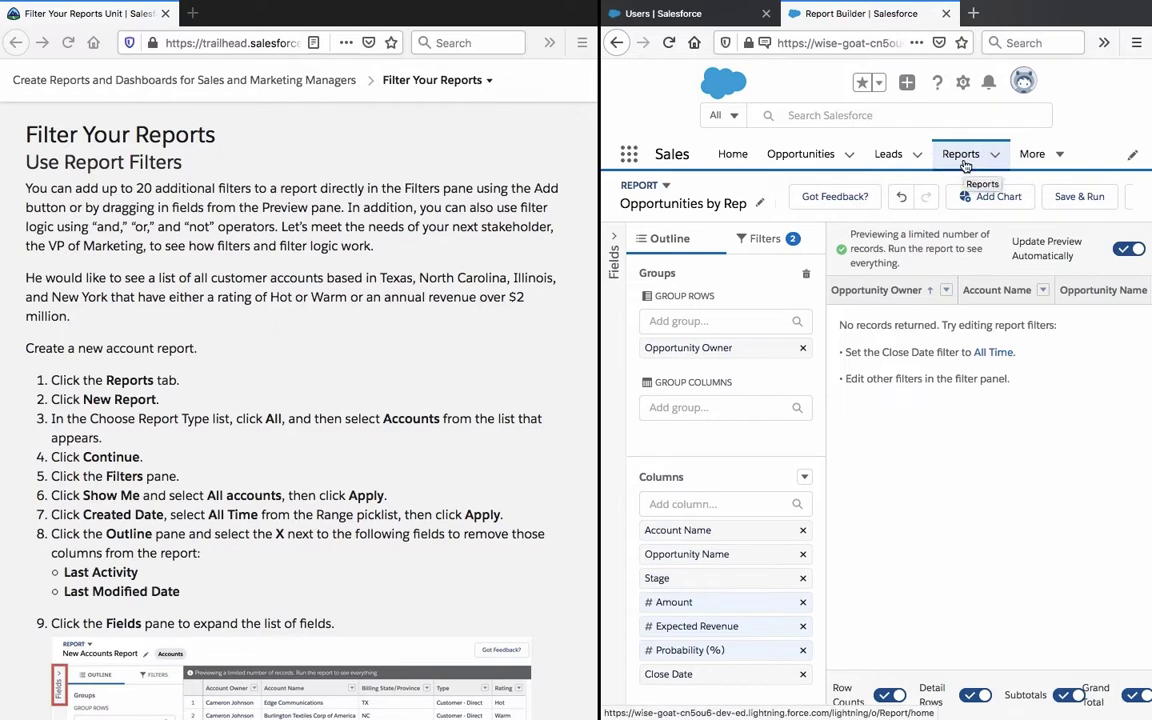
From the Reports home, start a new report using the Accounts report type
click(995, 160)
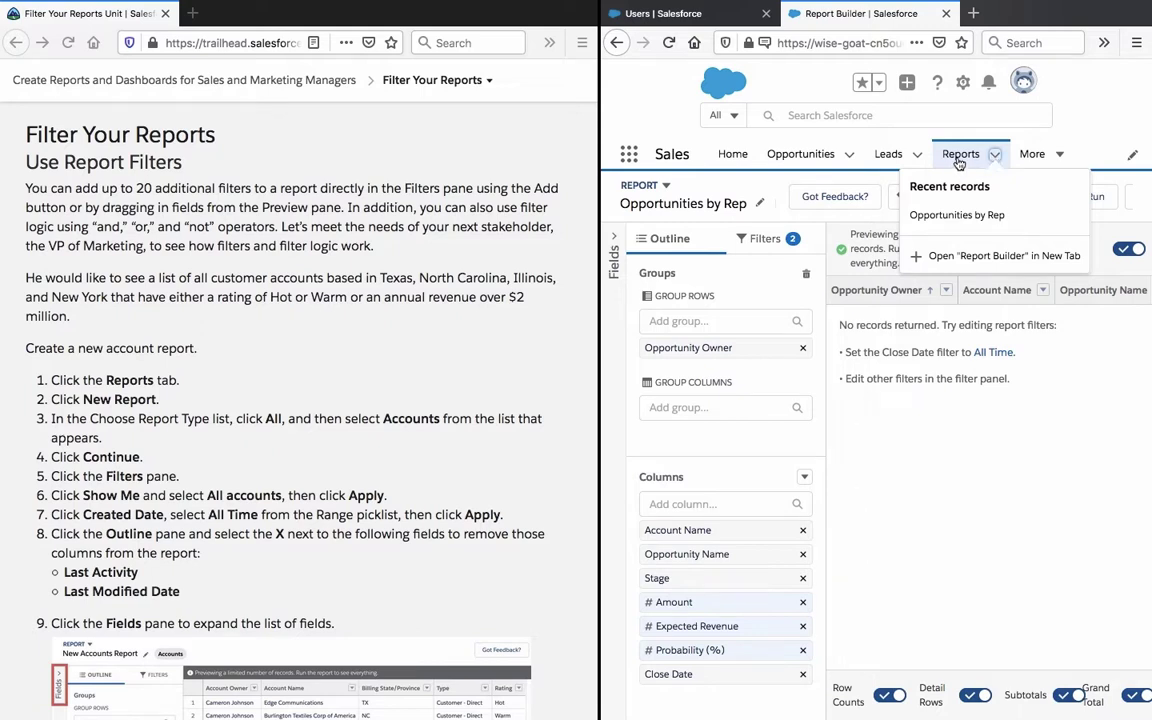
click(958, 156)
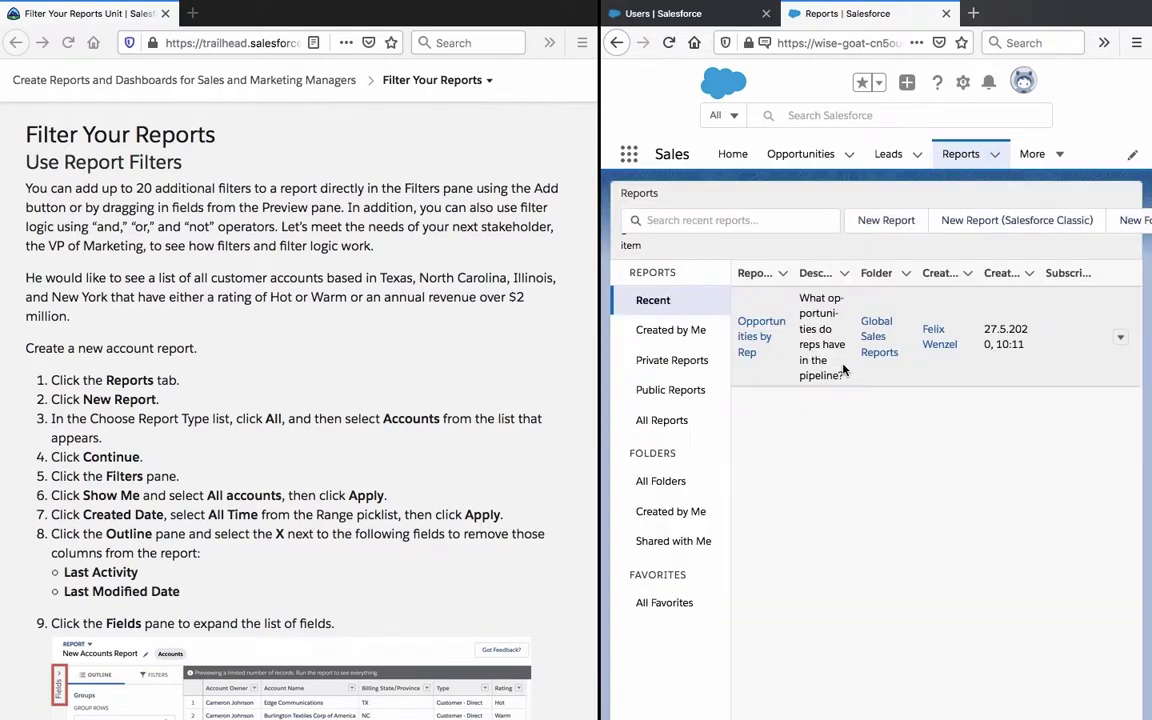
click(878, 221)
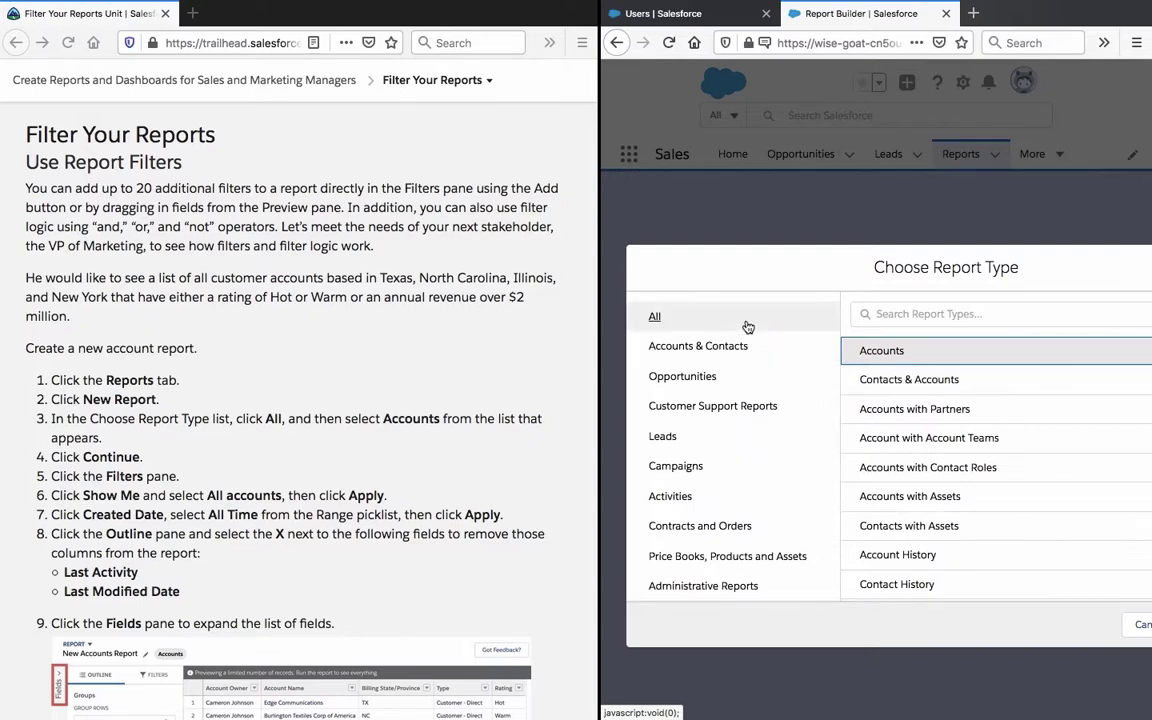
click(861, 353)
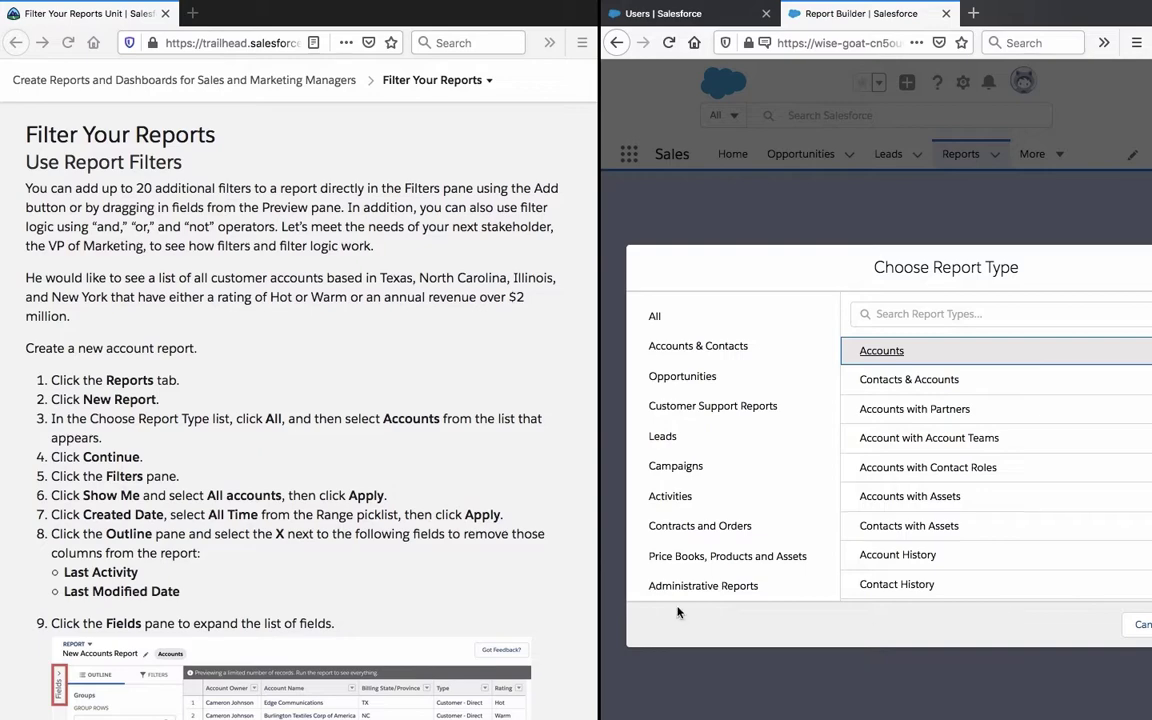
drag(598, 540, 466, 543)
click(1084, 624)
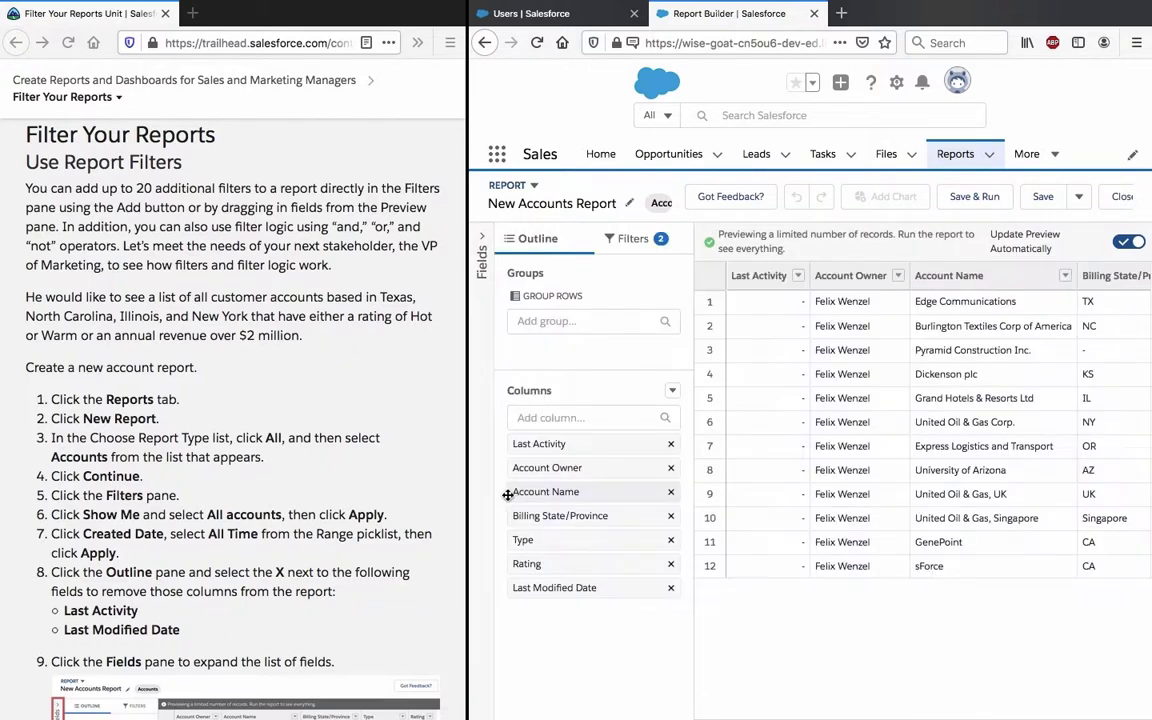
Change the Created Date filter range to All Time
click(620, 242)
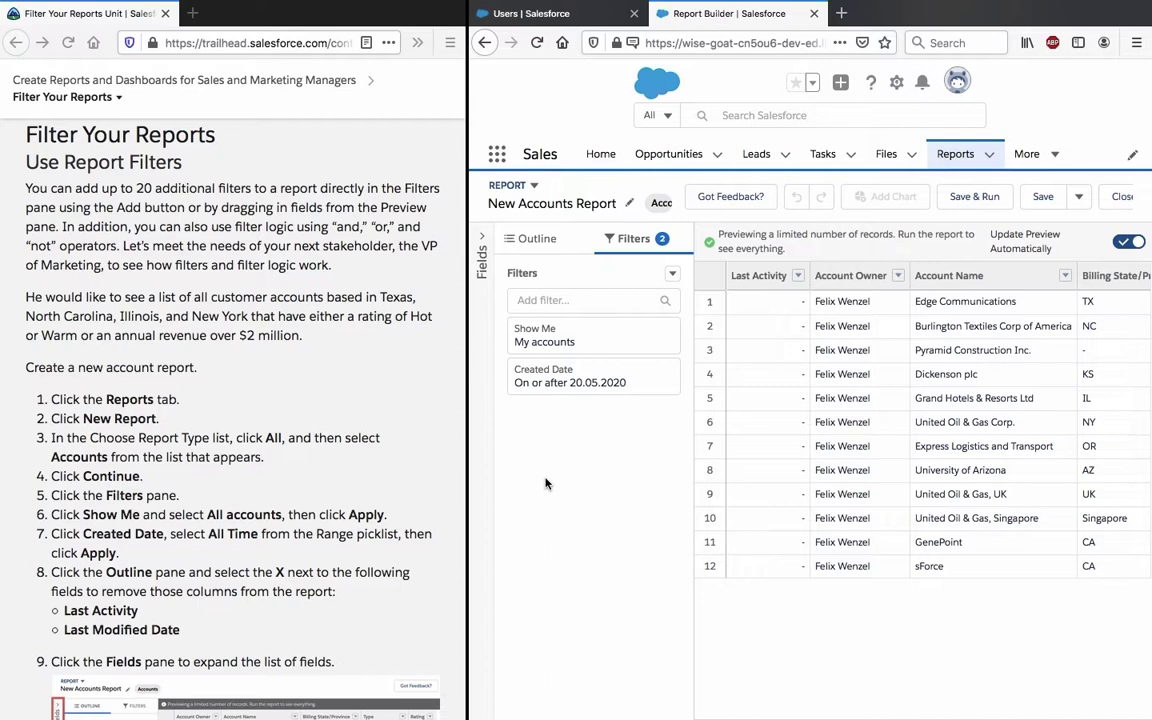
click(609, 381)
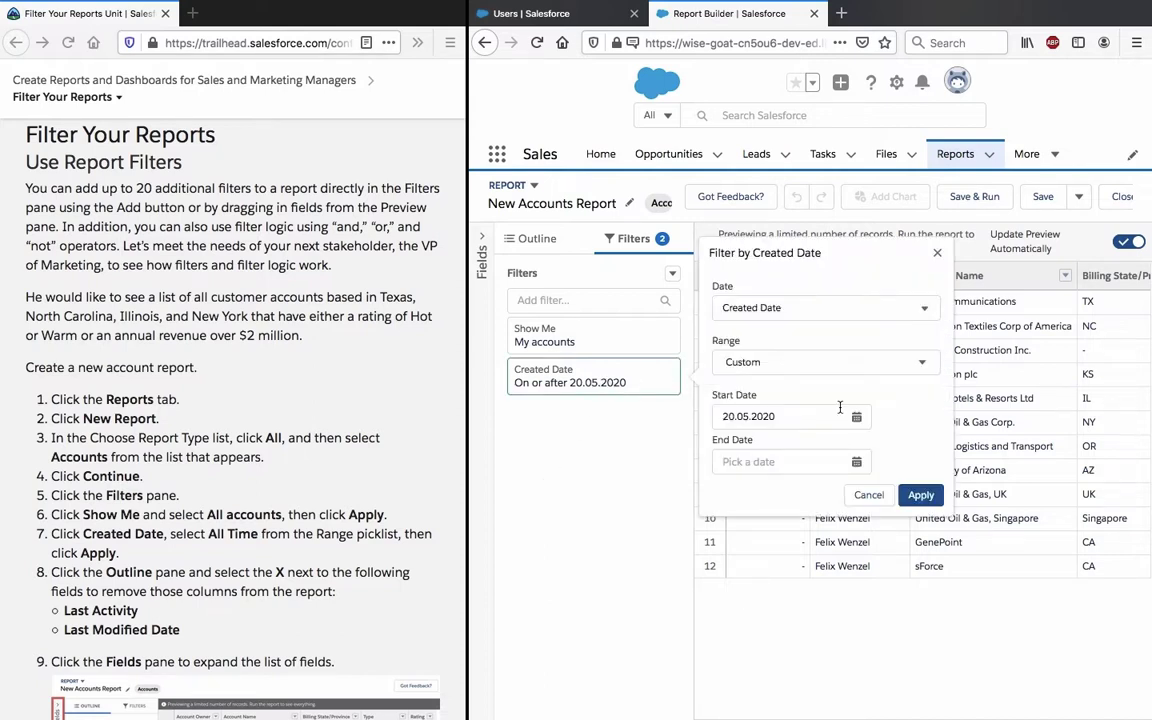
click(845, 363)
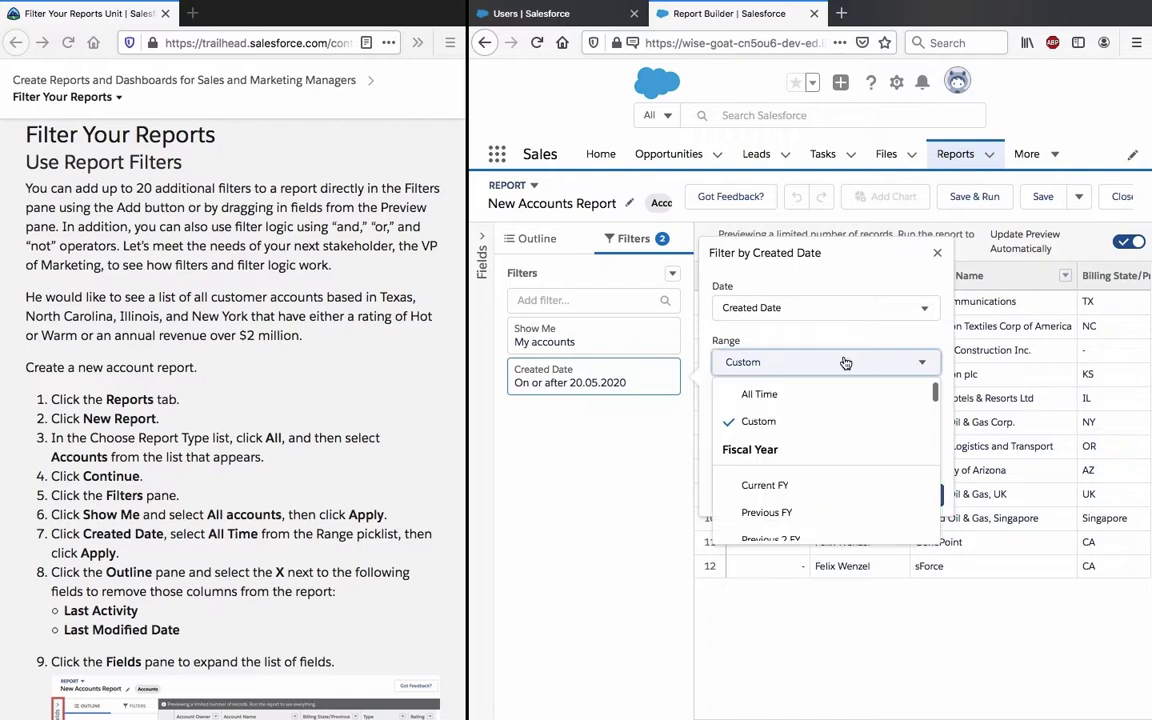
click(838, 323)
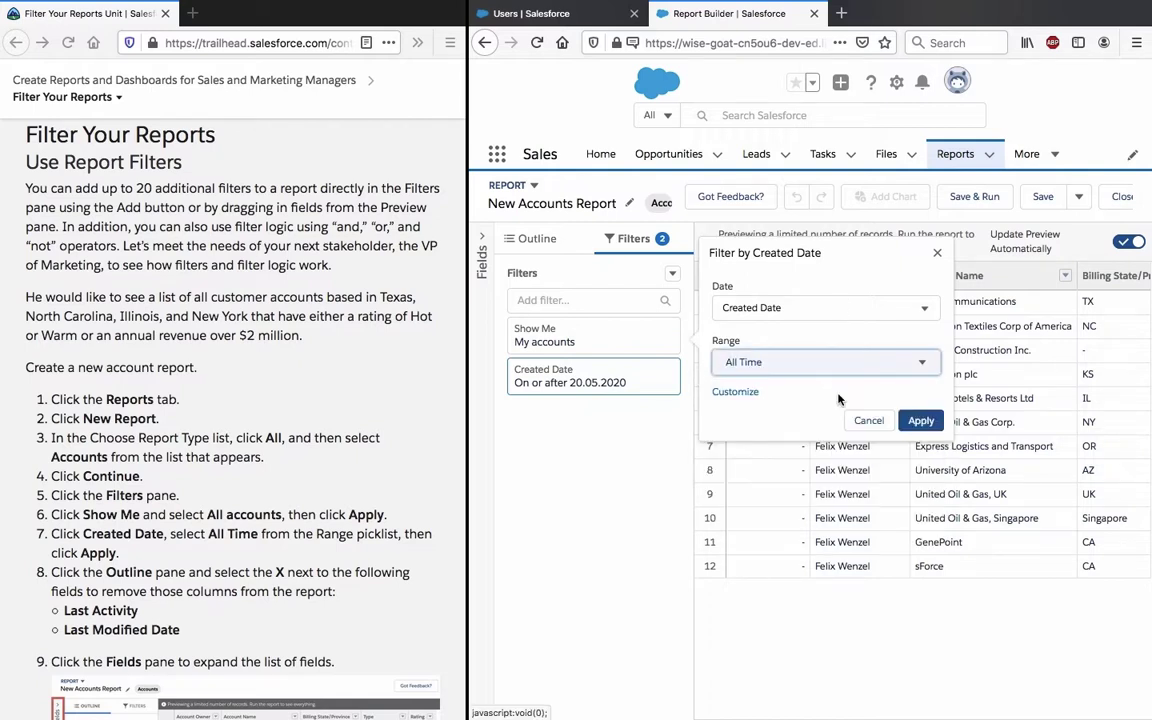
click(924, 420)
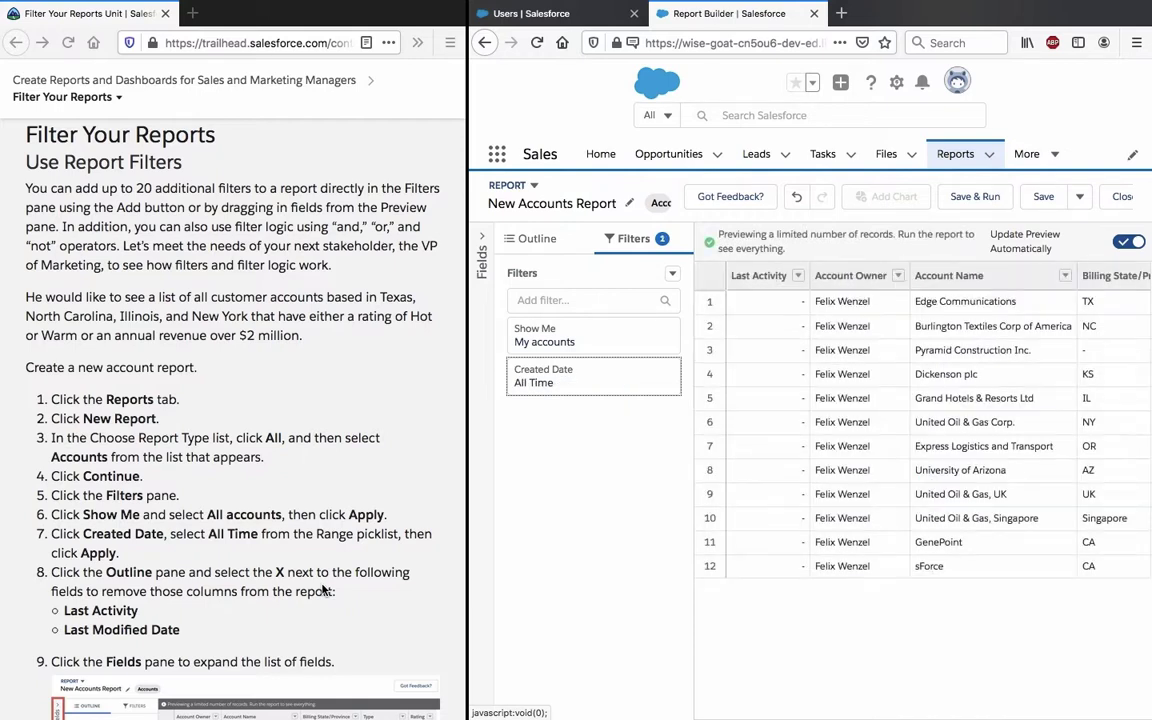
In the Outline pane, delete the Last Activity and Last Modified Date columns
scroll(323, 591, down, 4)
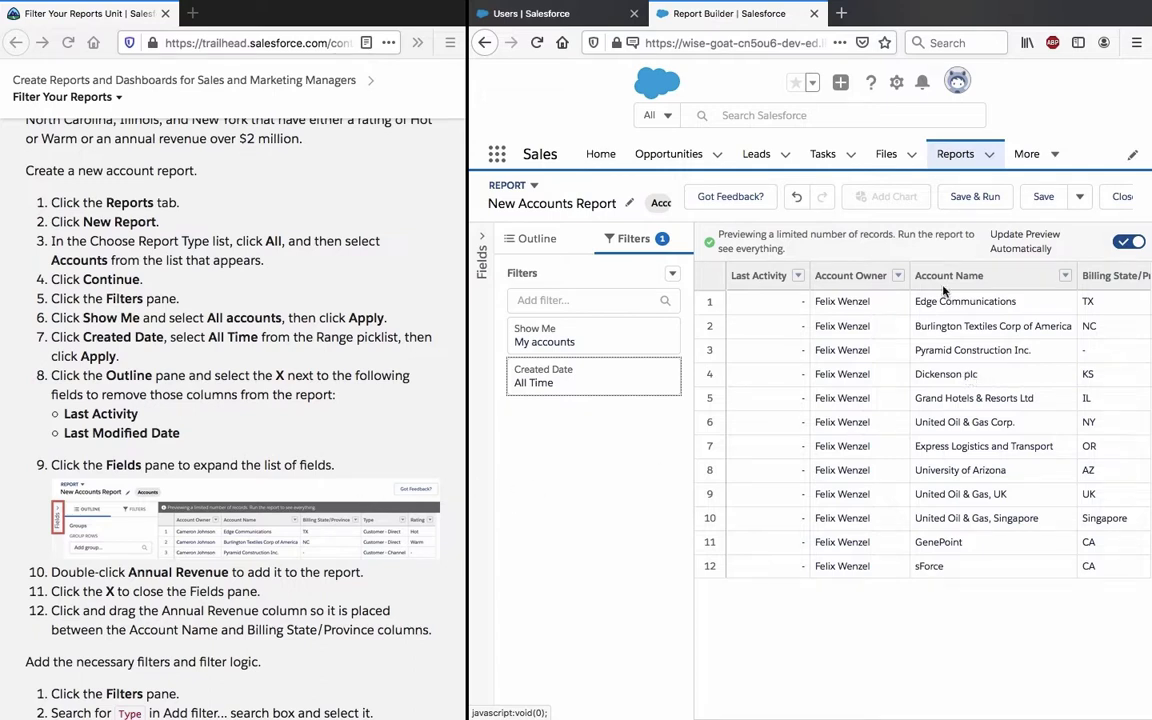
click(519, 241)
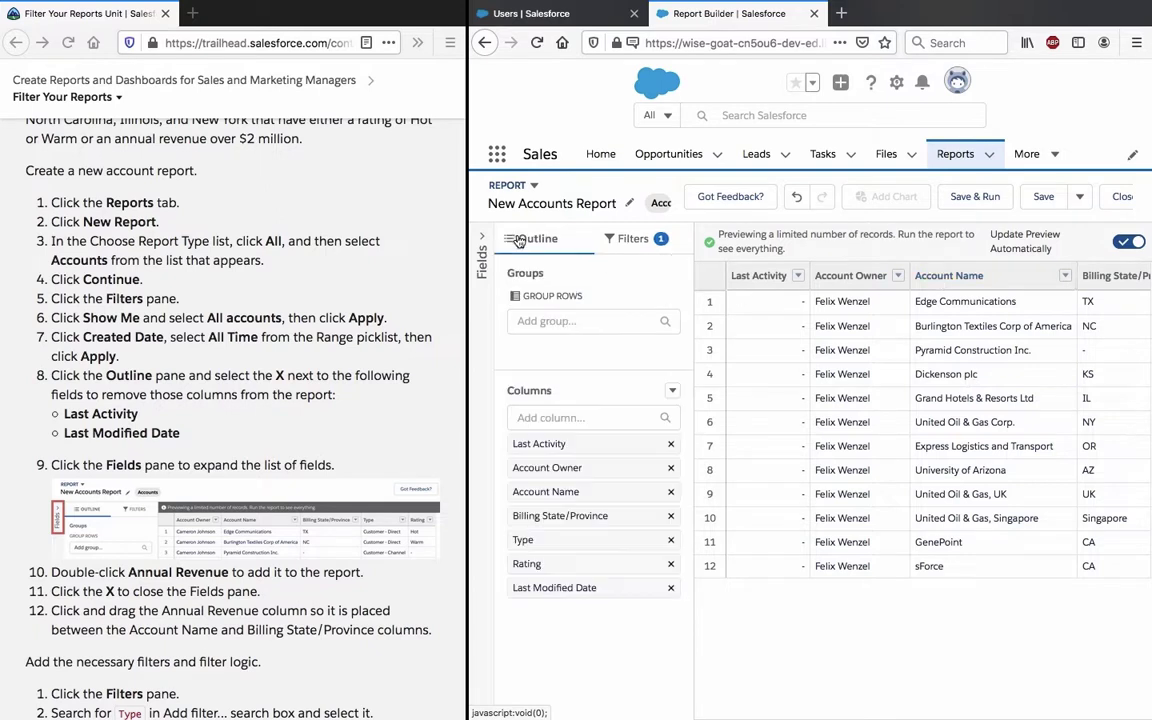
click(670, 444)
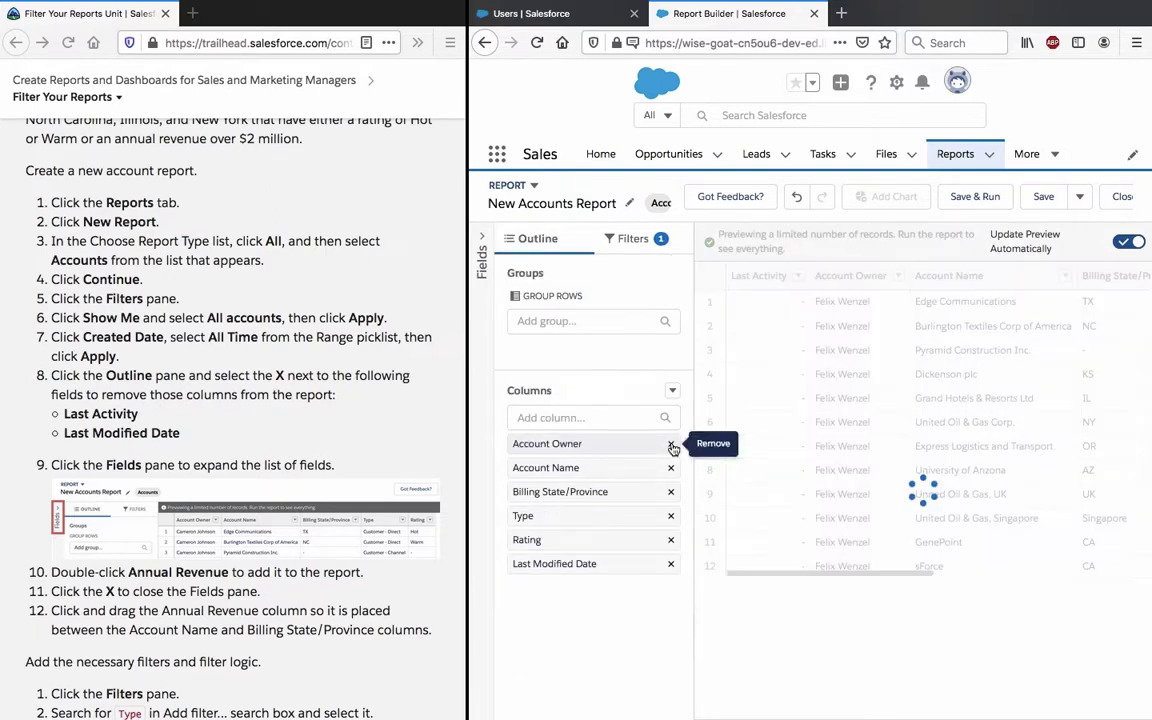
click(670, 566)
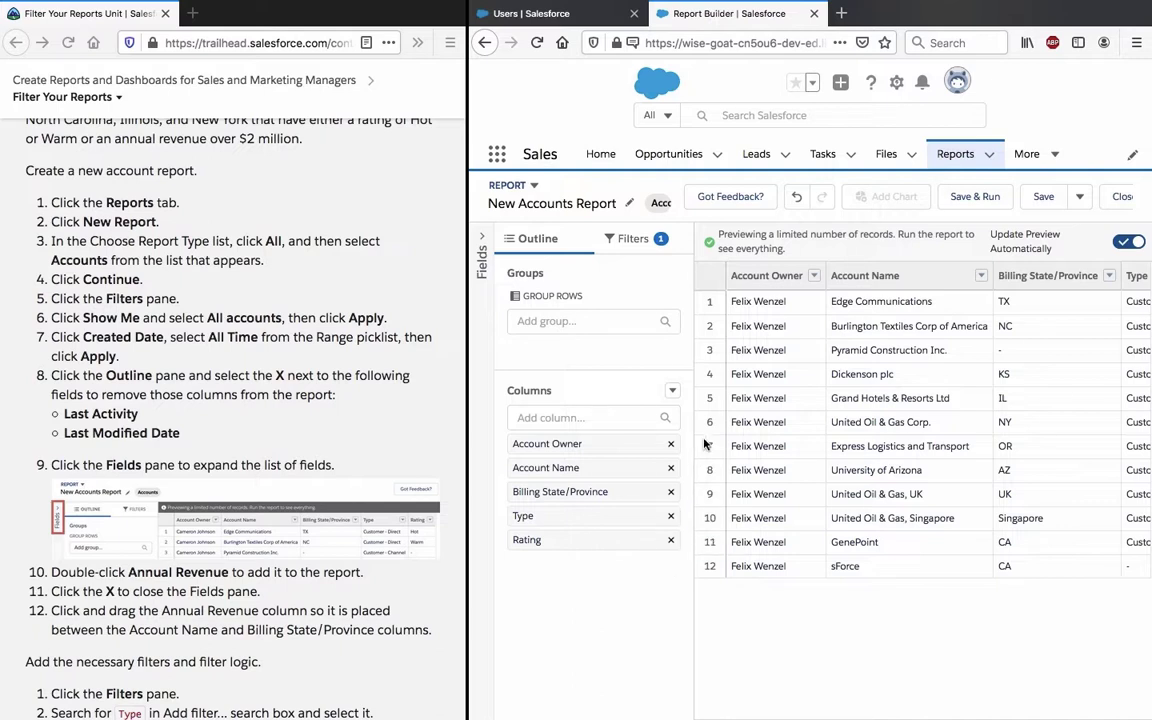
Add Annual Revenue as a column and move it directly below Account Name
click(480, 238)
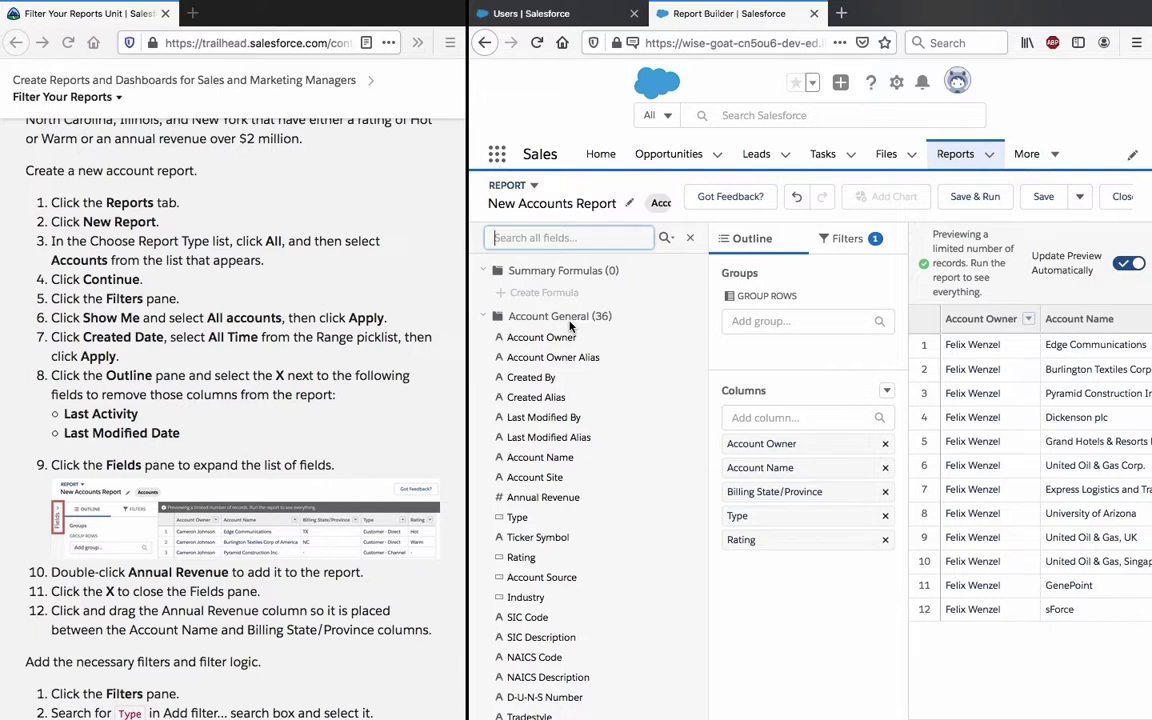
click(563, 504)
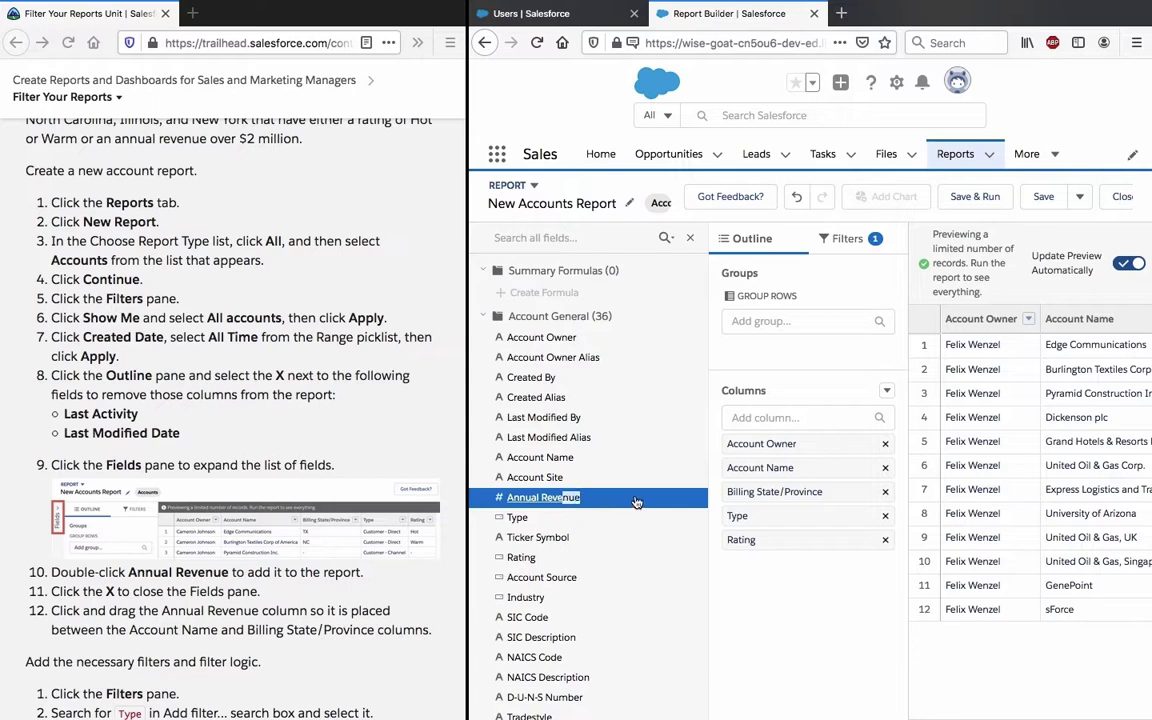
mouse_move(563, 504)
mouse_down()
mouse_move(690, 492)
mouse_move(553, 497)
mouse_up()
double_click(580, 497)
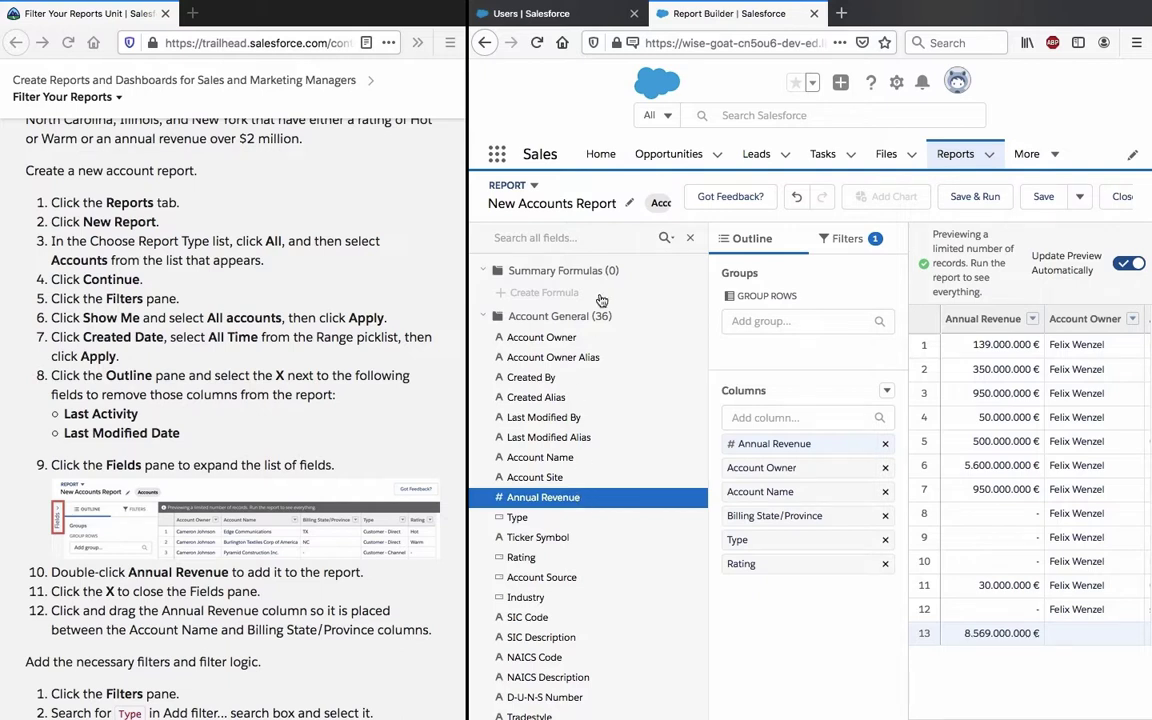
click(690, 237)
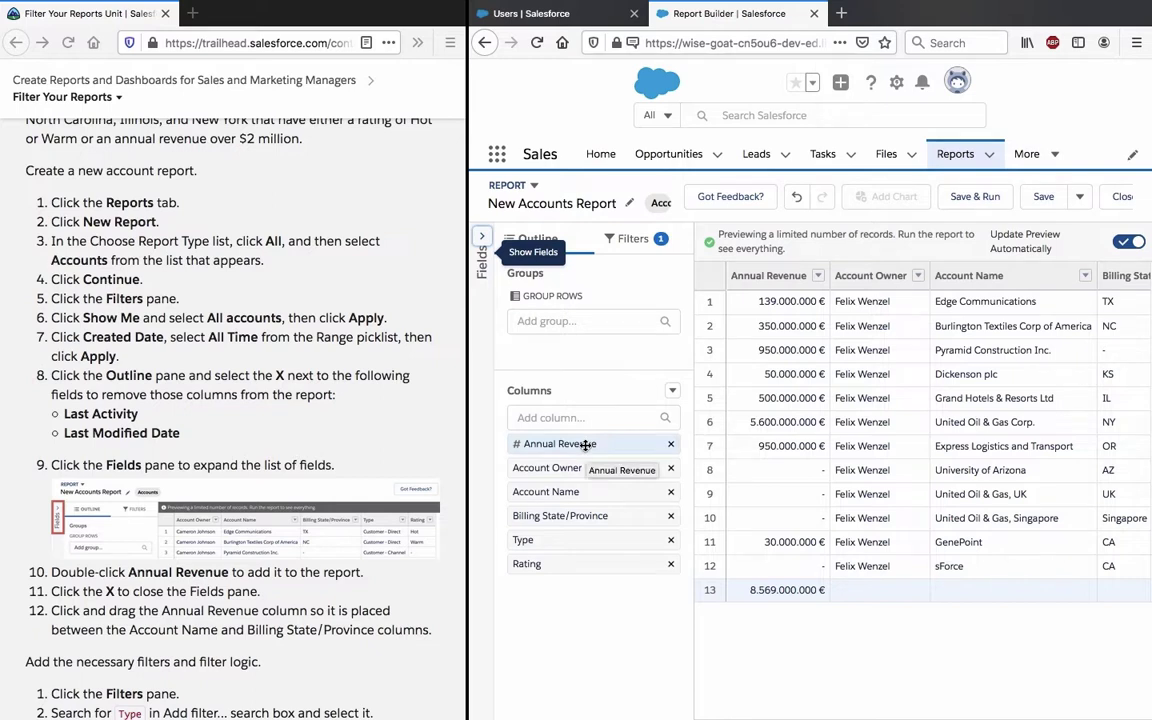
drag(586, 444, 585, 503)
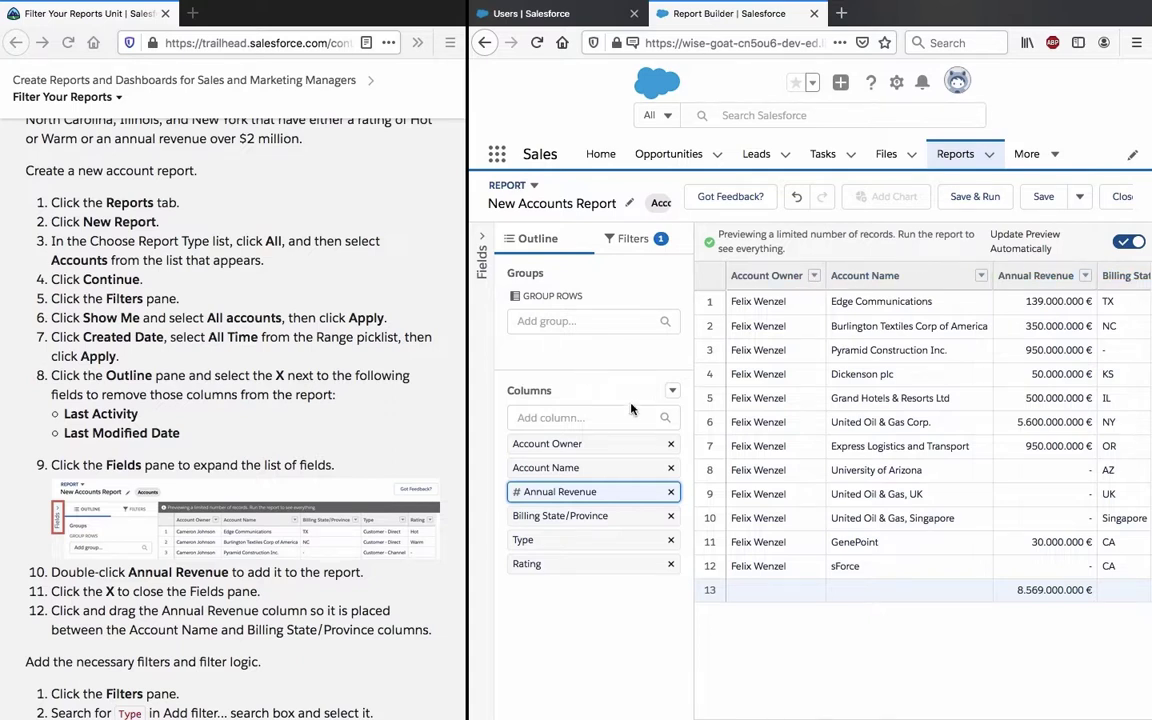
Read the Trailhead steps on repositioning Annual Revenue and adding filters
scroll(178, 425, down, 3)
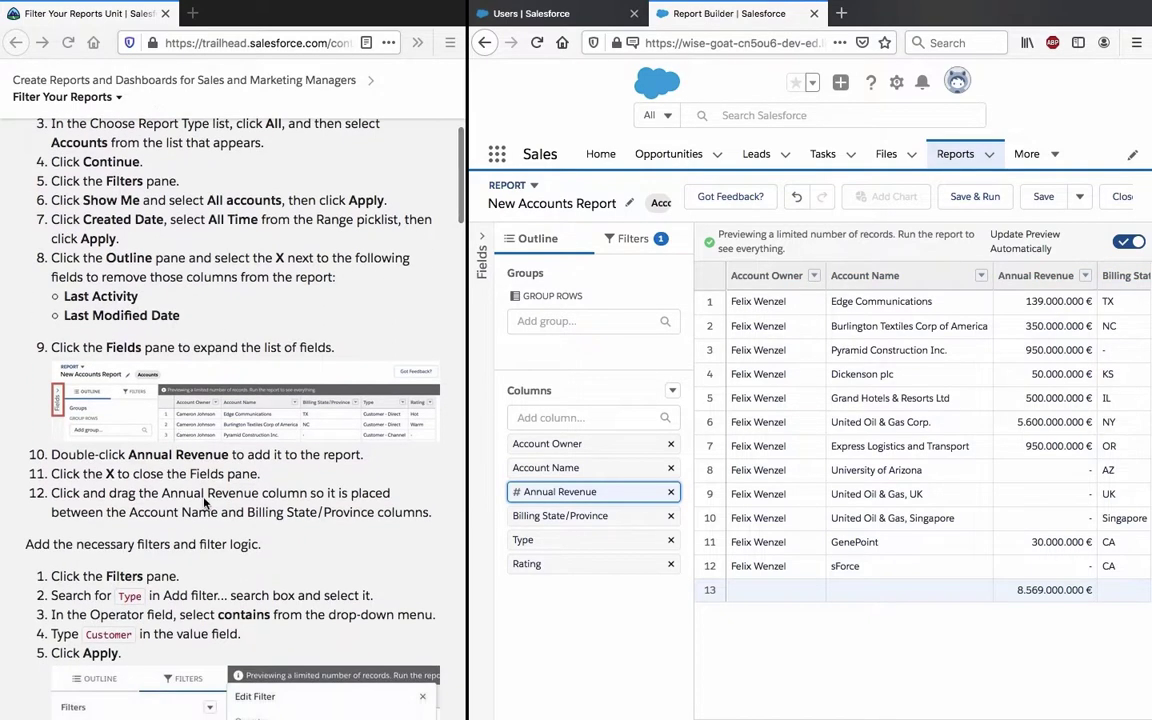
click(205, 500)
triple_click(205, 500)
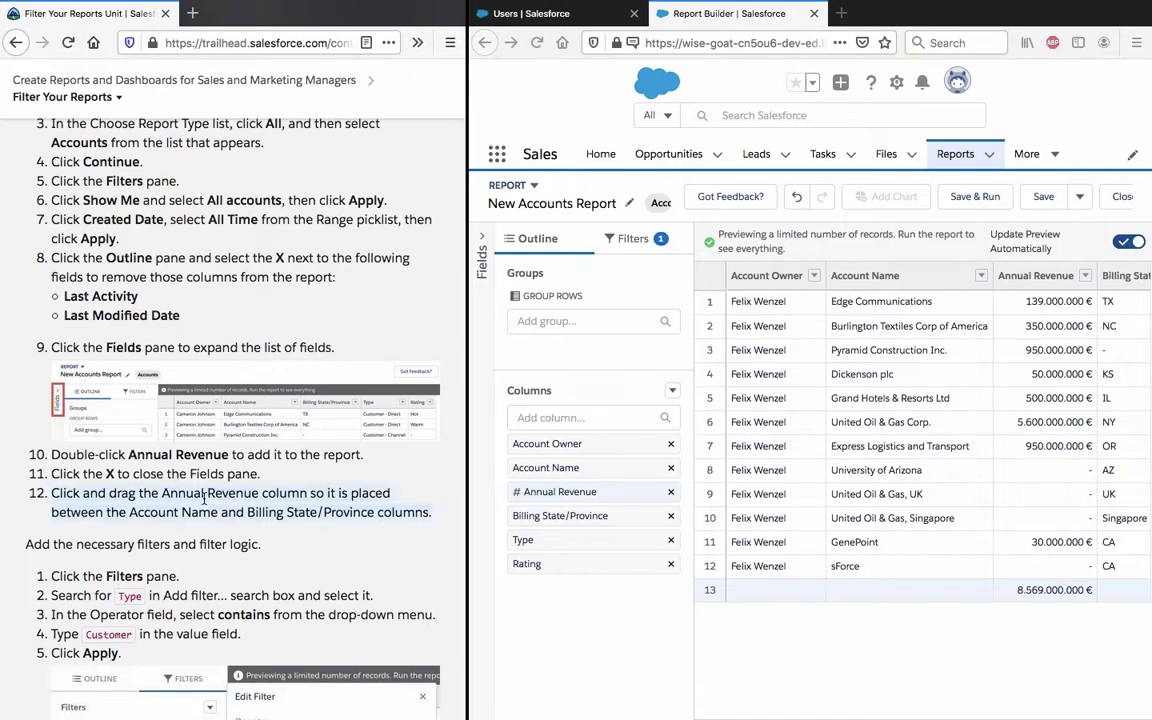
scroll(205, 500, down, 2)
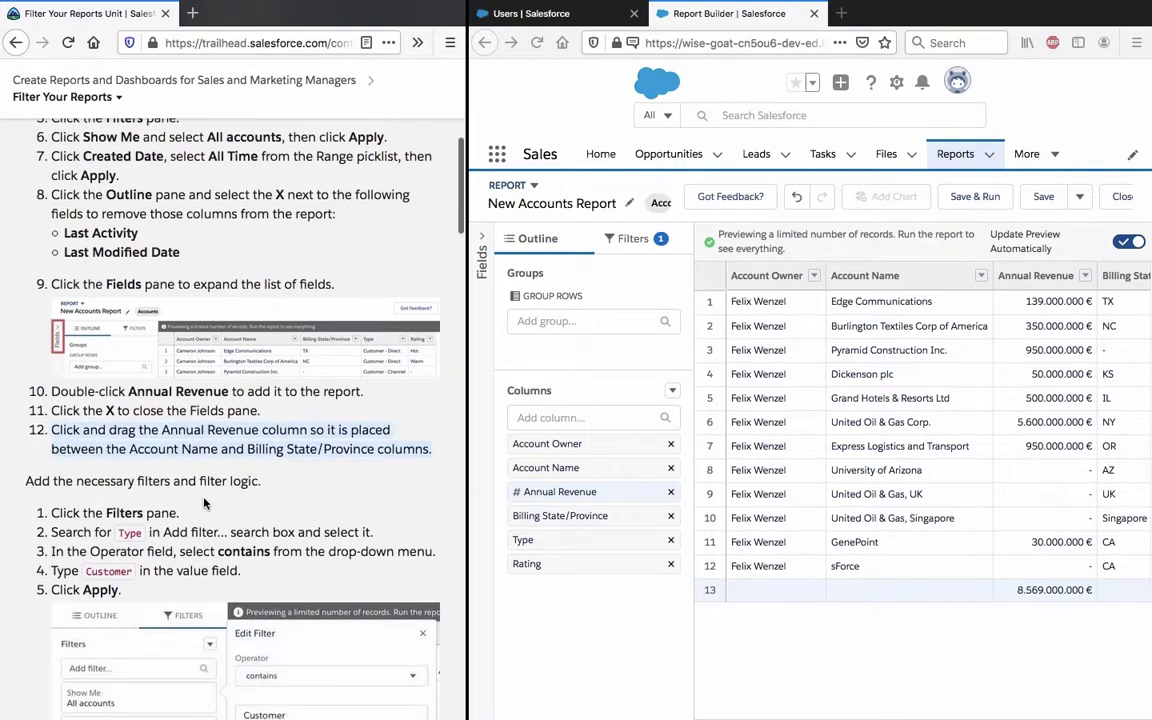
triple_click(190, 482)
scroll(190, 482, down, 2)
scroll(190, 482, down, 3)
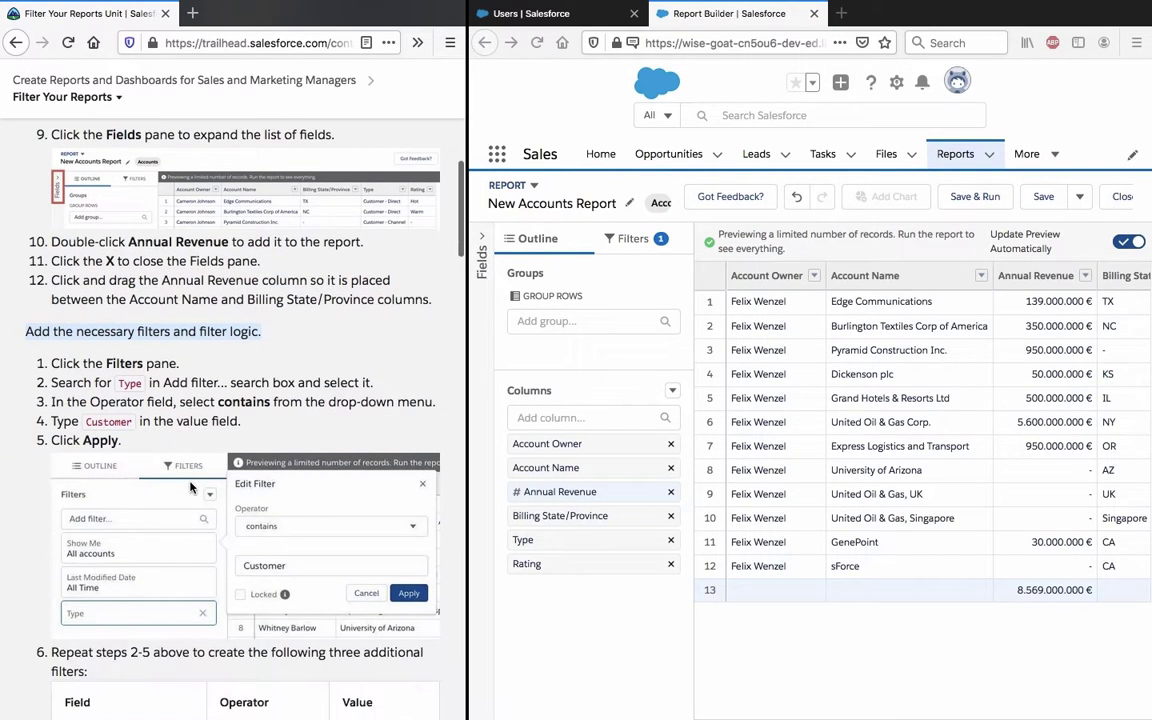
scroll(190, 487, down, 1)
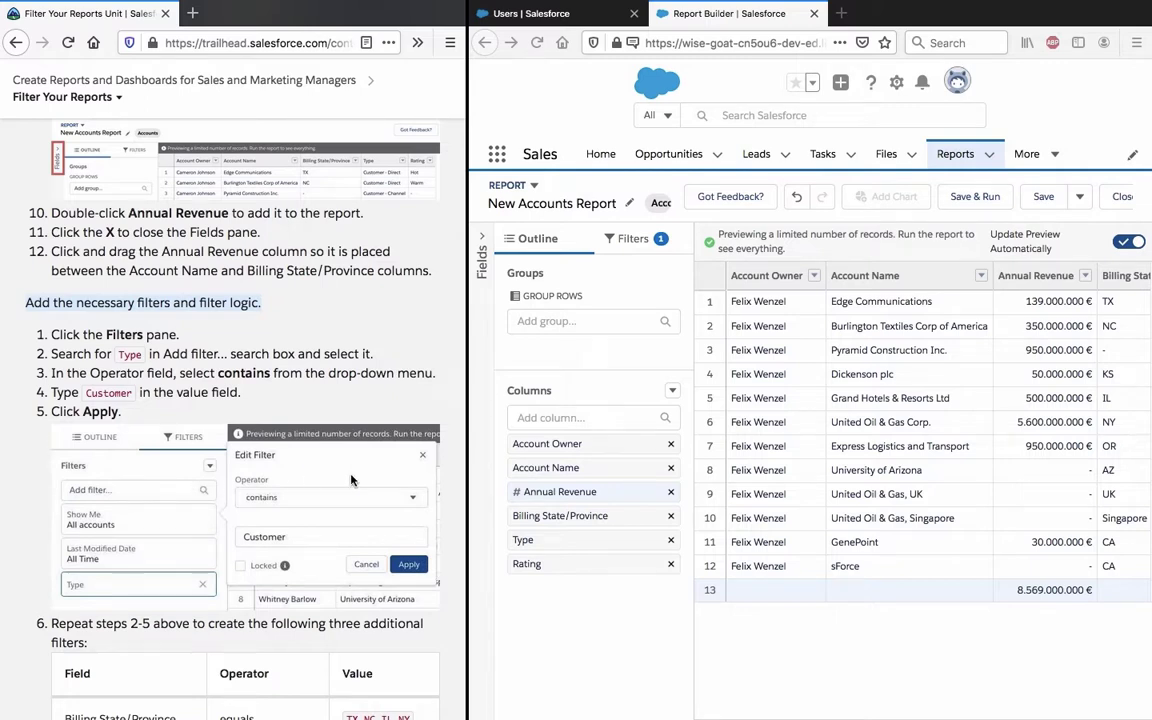
Add a Type filter with operator contains and value Customer
click(622, 240)
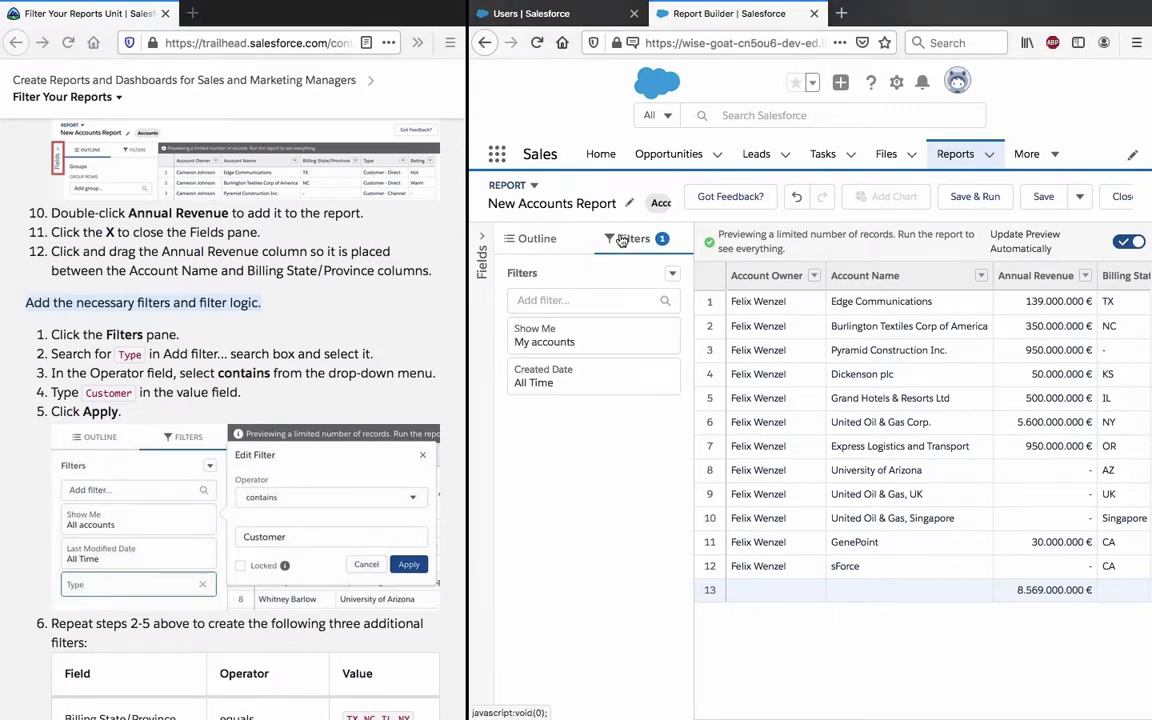
click(575, 300)
text(Ty)
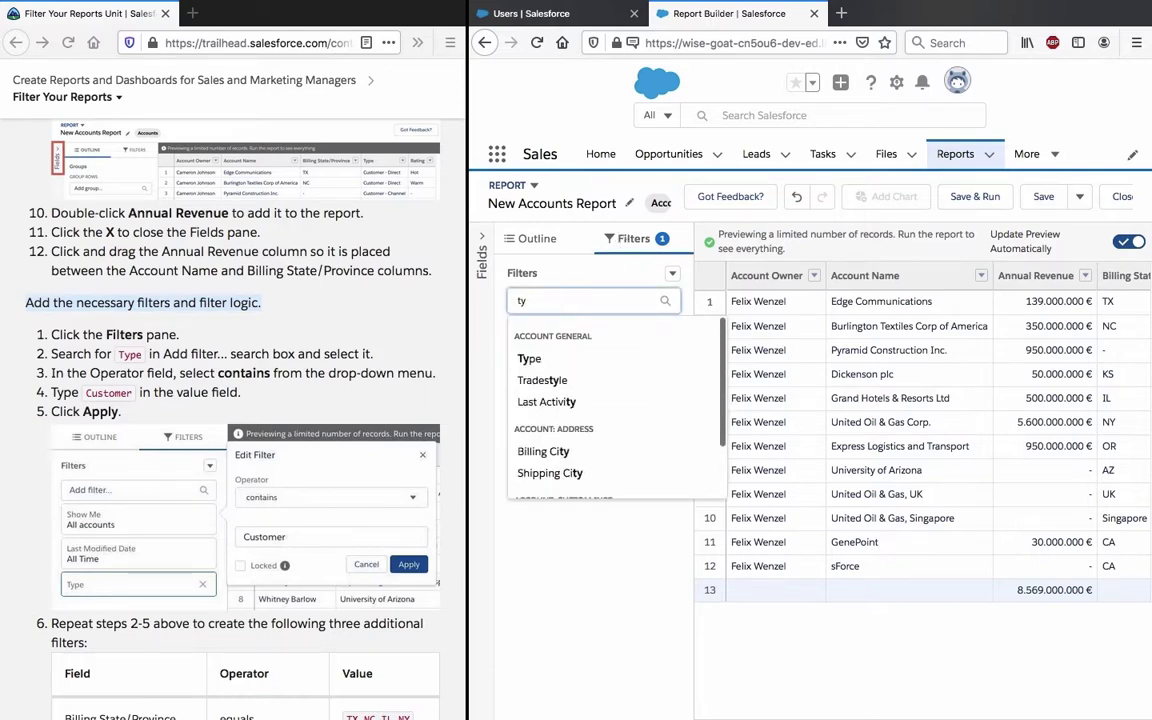
click(512, 288)
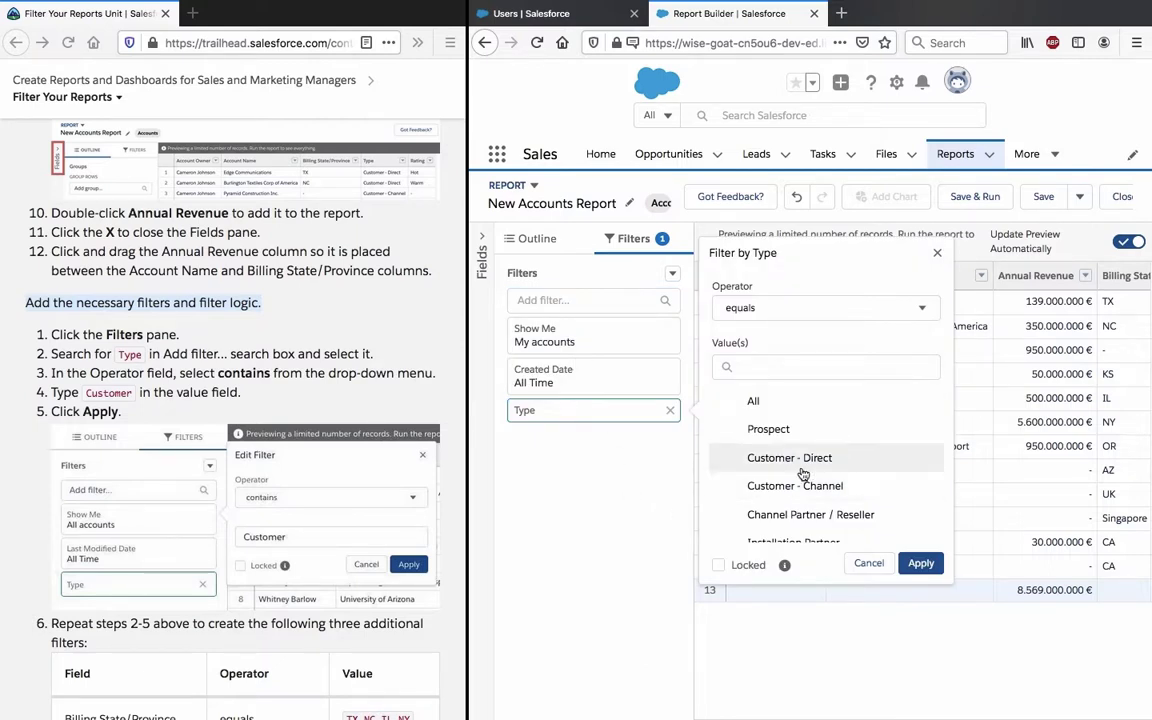
click(800, 312)
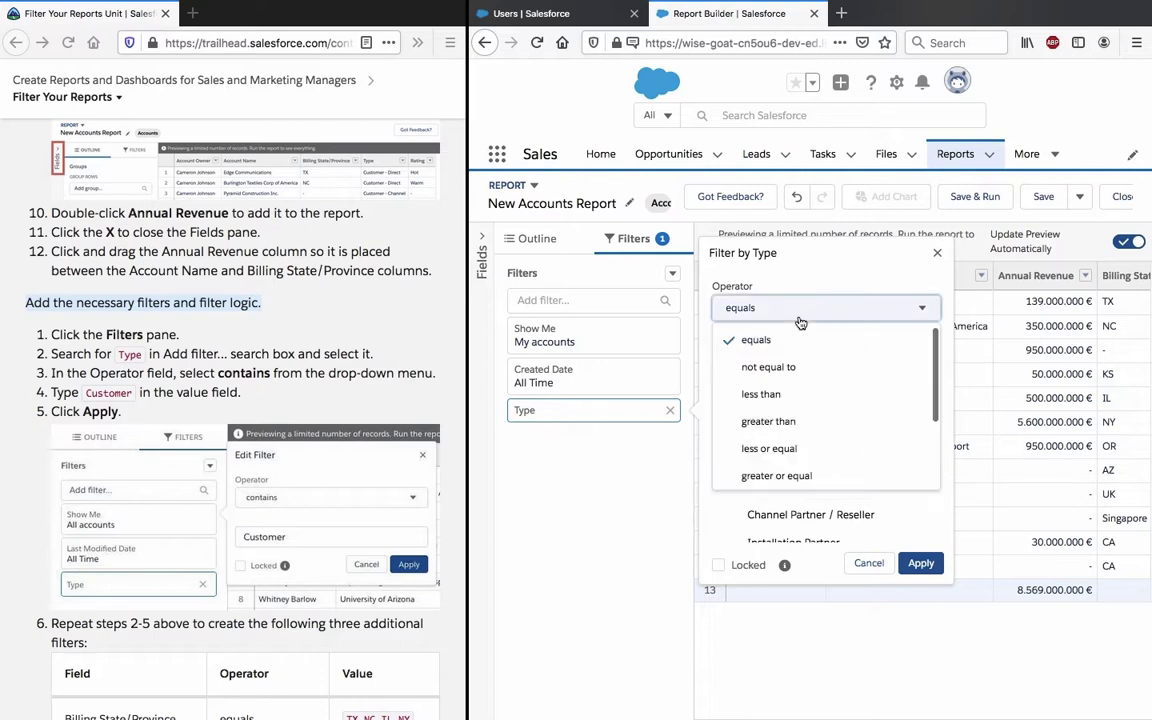
scroll(812, 415, down, 2)
click(812, 421)
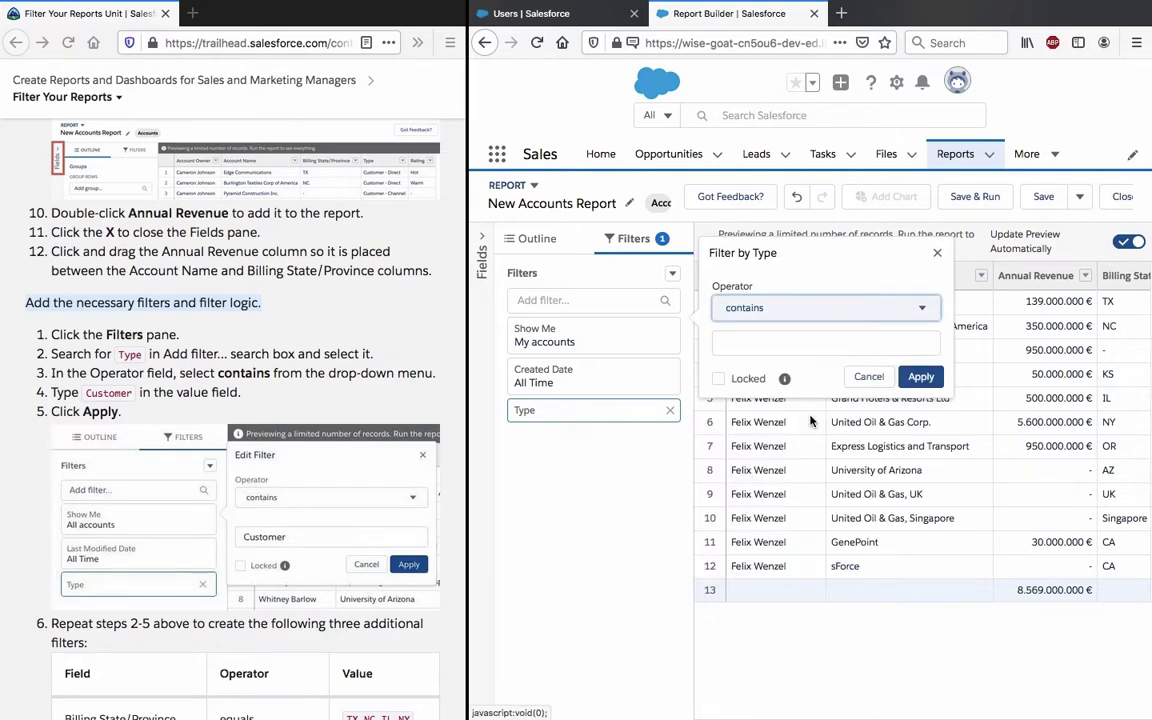
click(797, 338)
text(Customer)
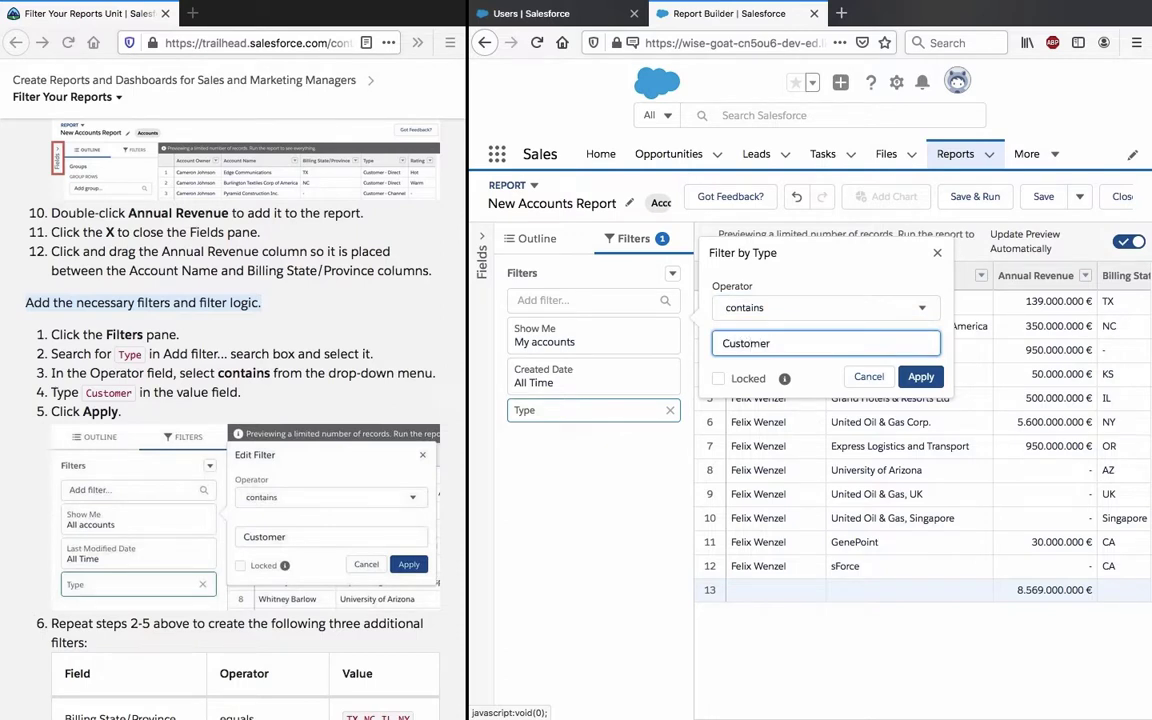
click(921, 376)
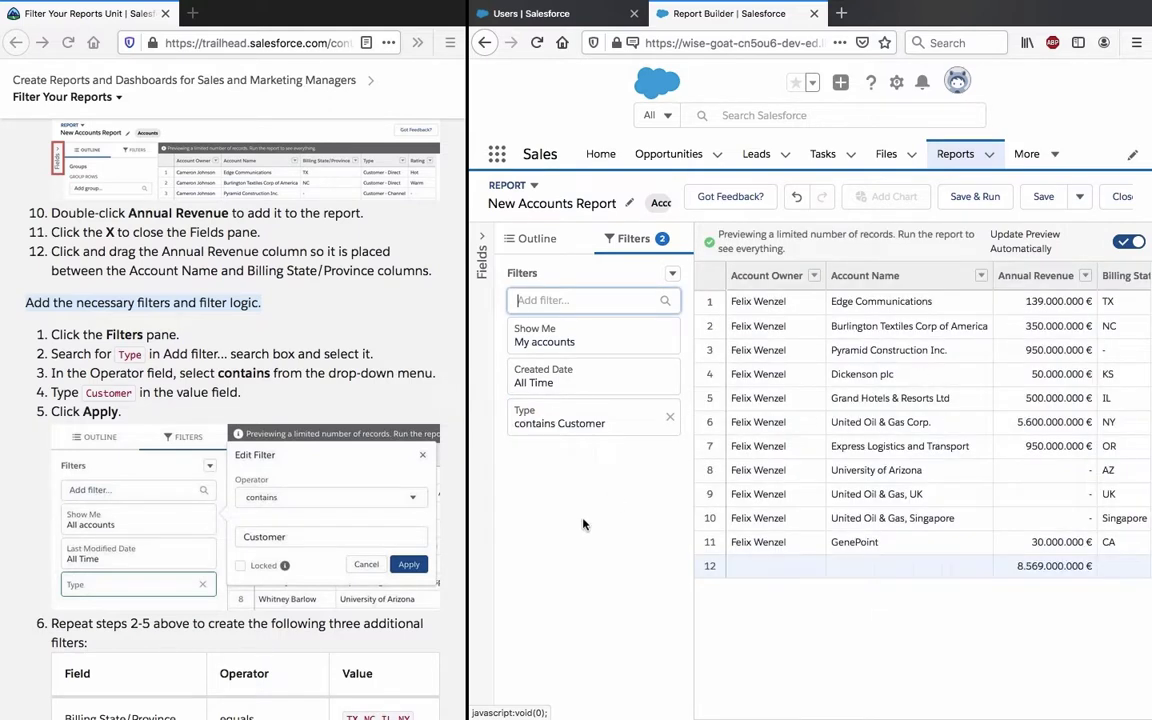
scroll(356, 545, down, 3)
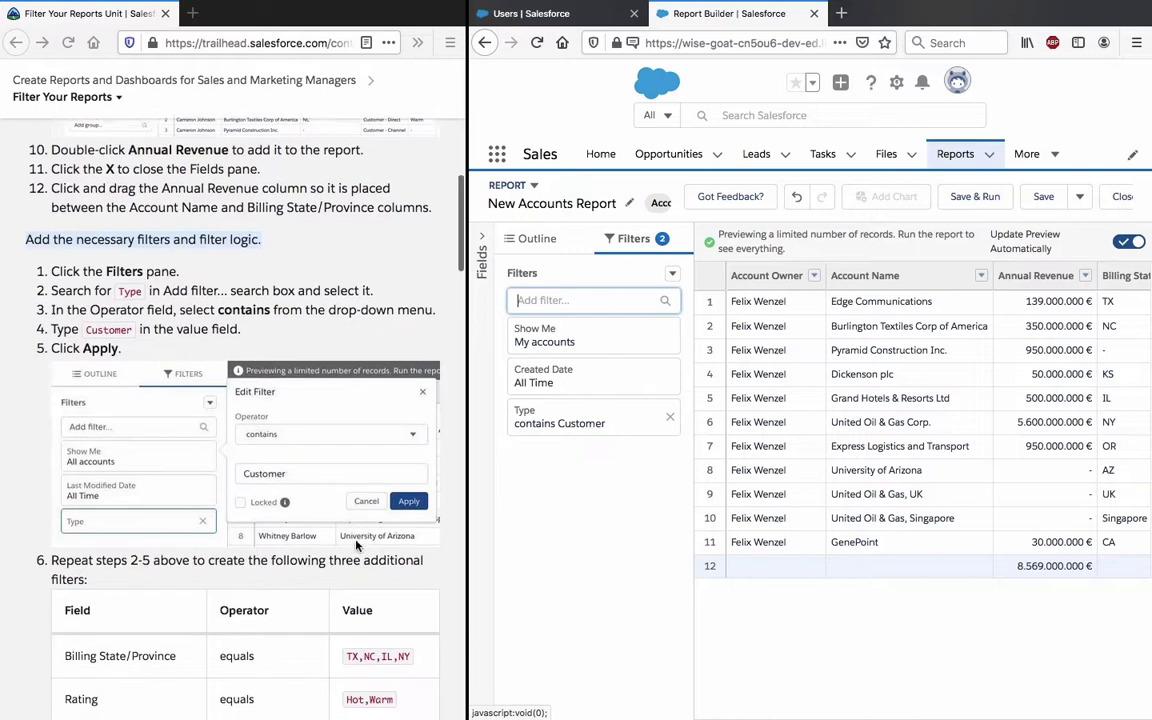
scroll(356, 545, down, 1)
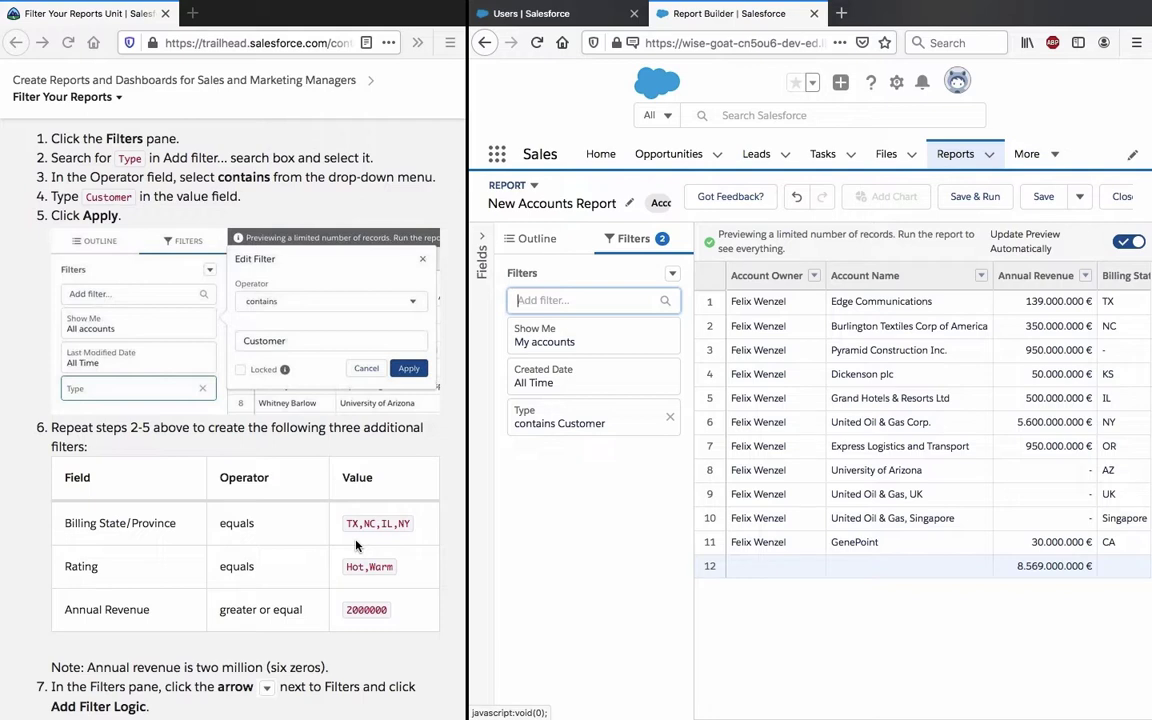
Add a Billing State/Province filter equal to TX,NC,IL,NY, pasted from the instructions
drag(345, 523, 411, 523)
key(super+c)
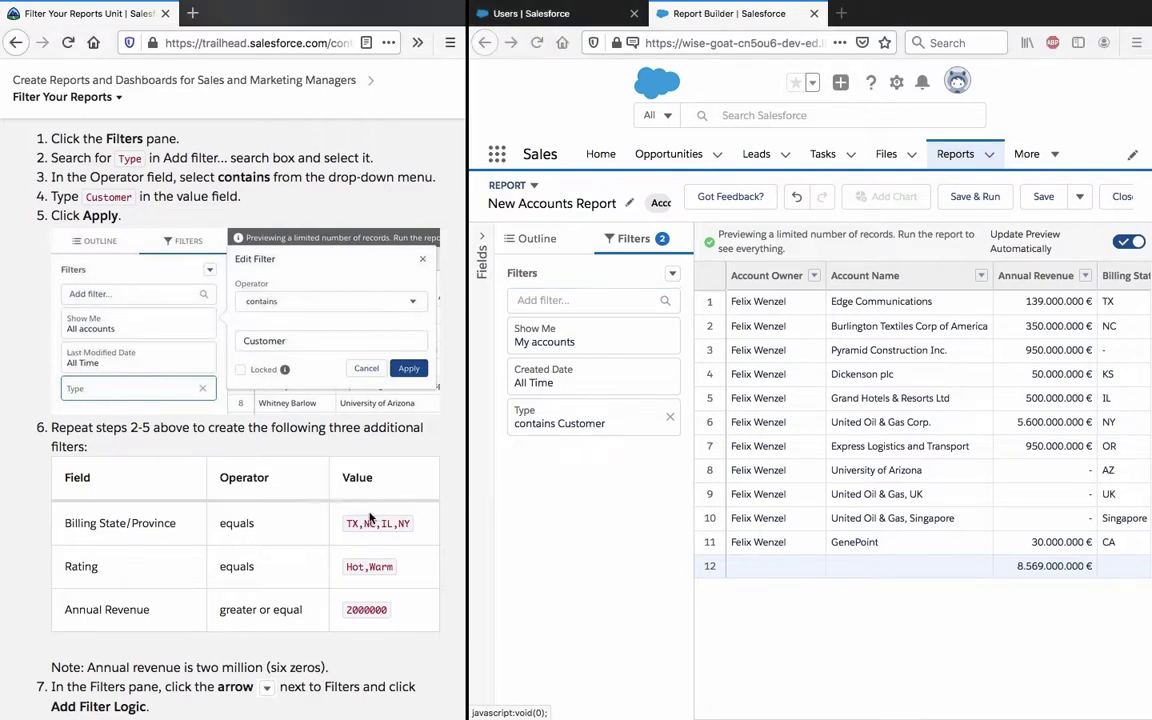
click(581, 299)
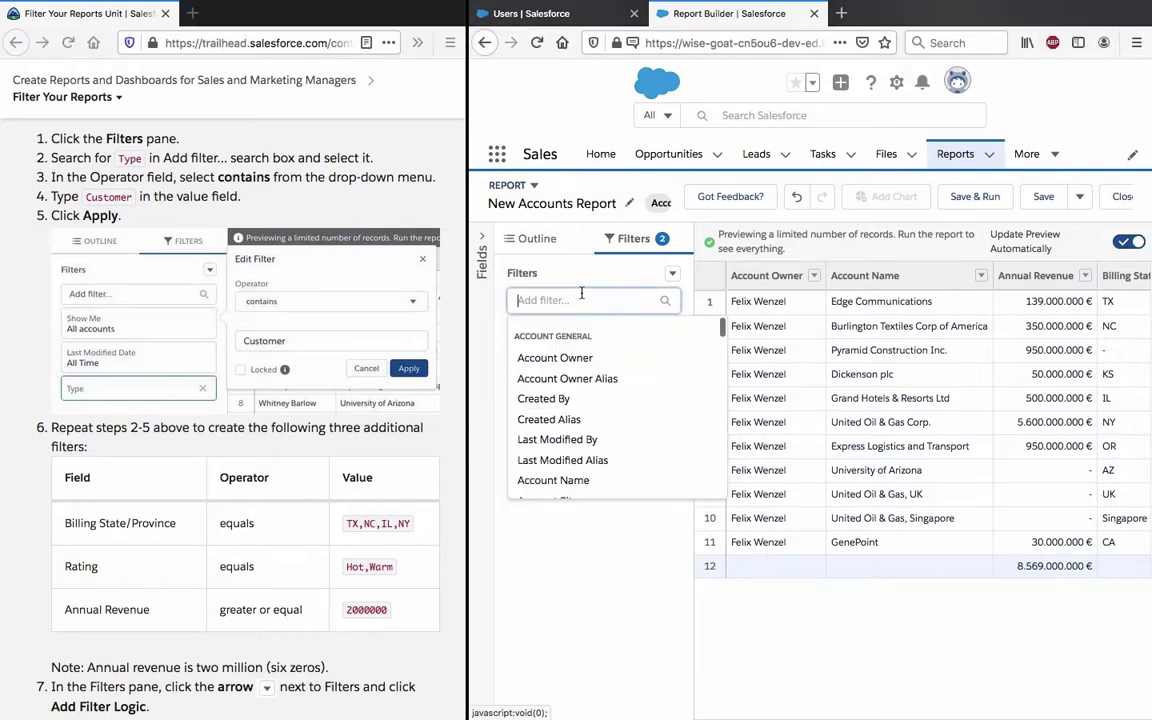
text(billi)
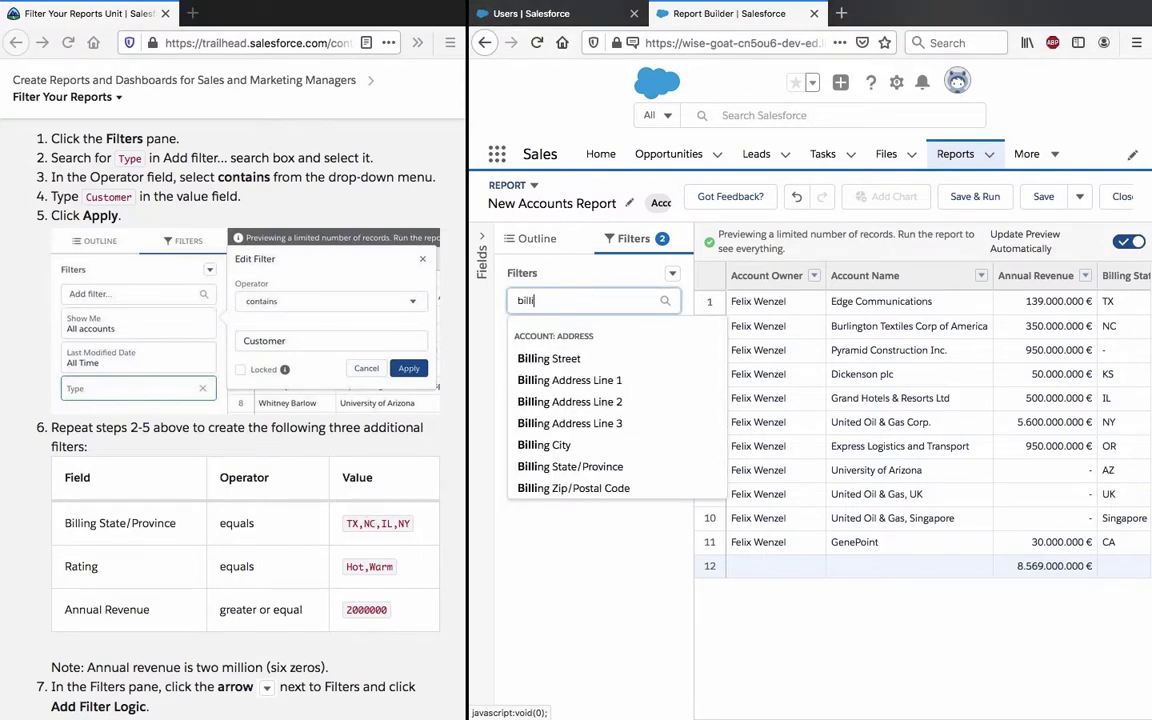
text(ng)
click(600, 466)
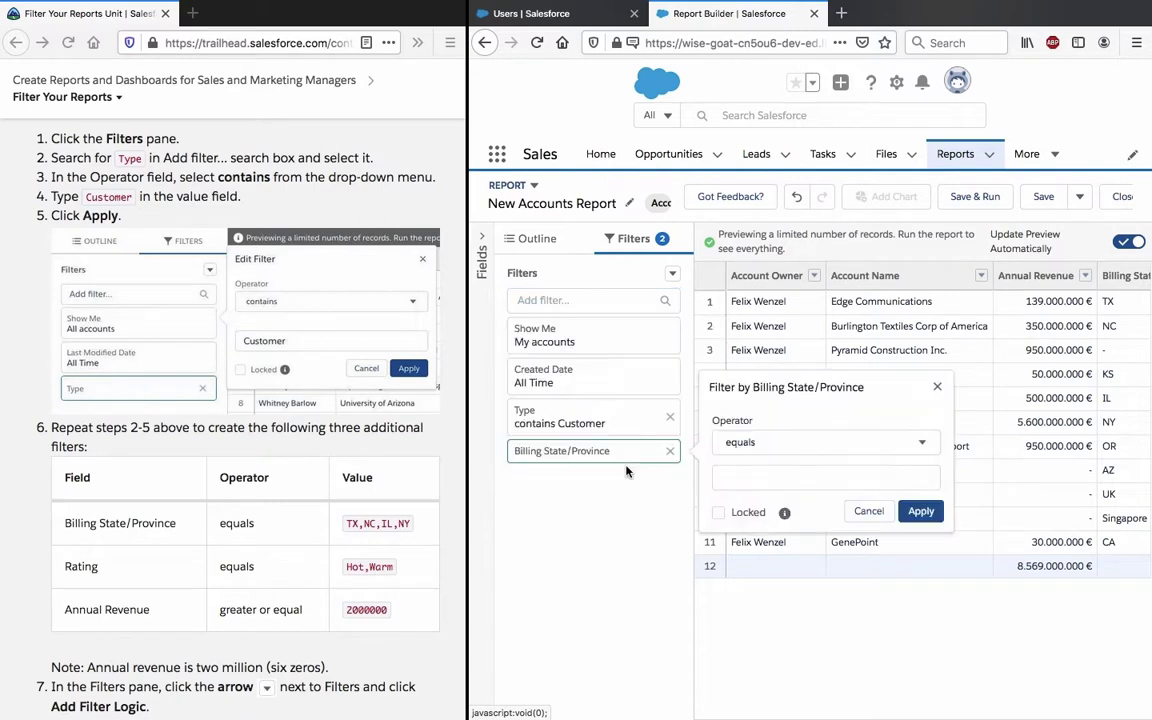
click(818, 475)
click(350, 527)
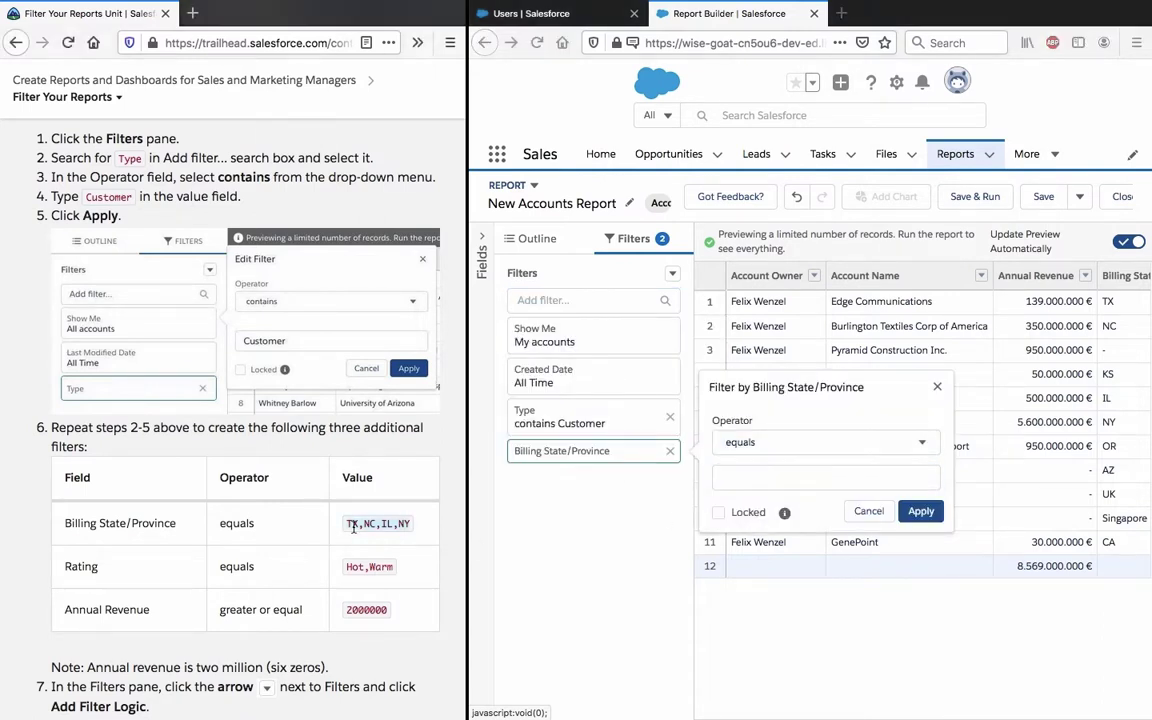
click(803, 482)
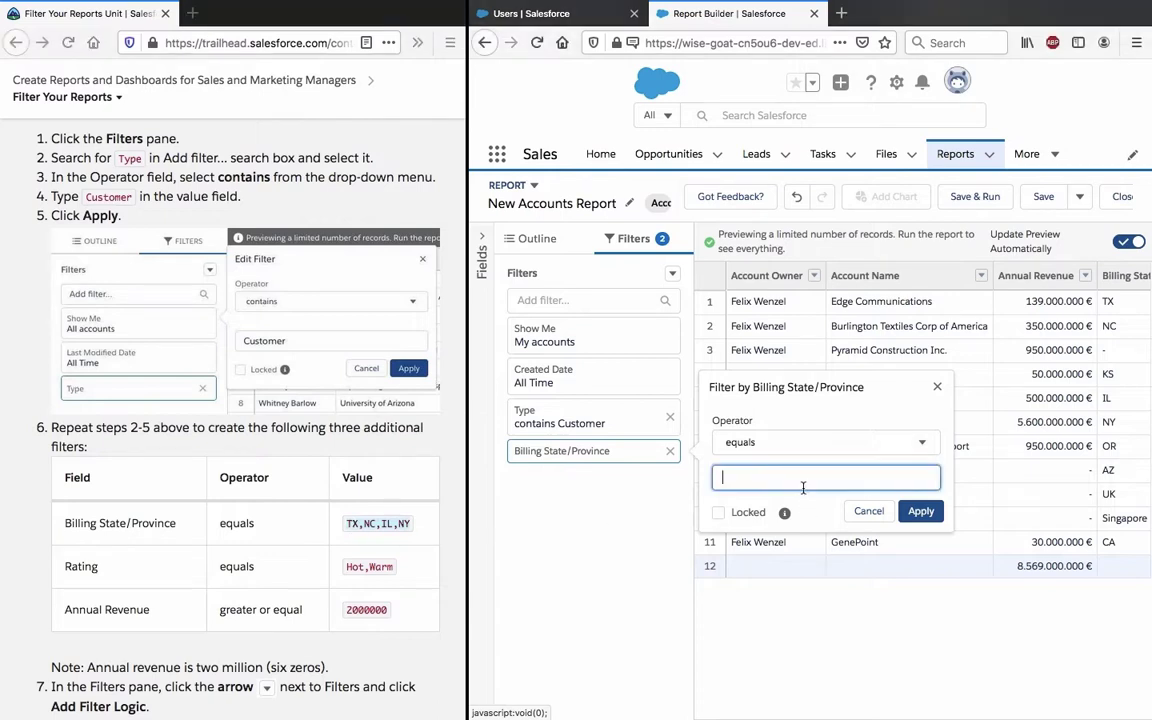
key(super+v)
key(super+a)
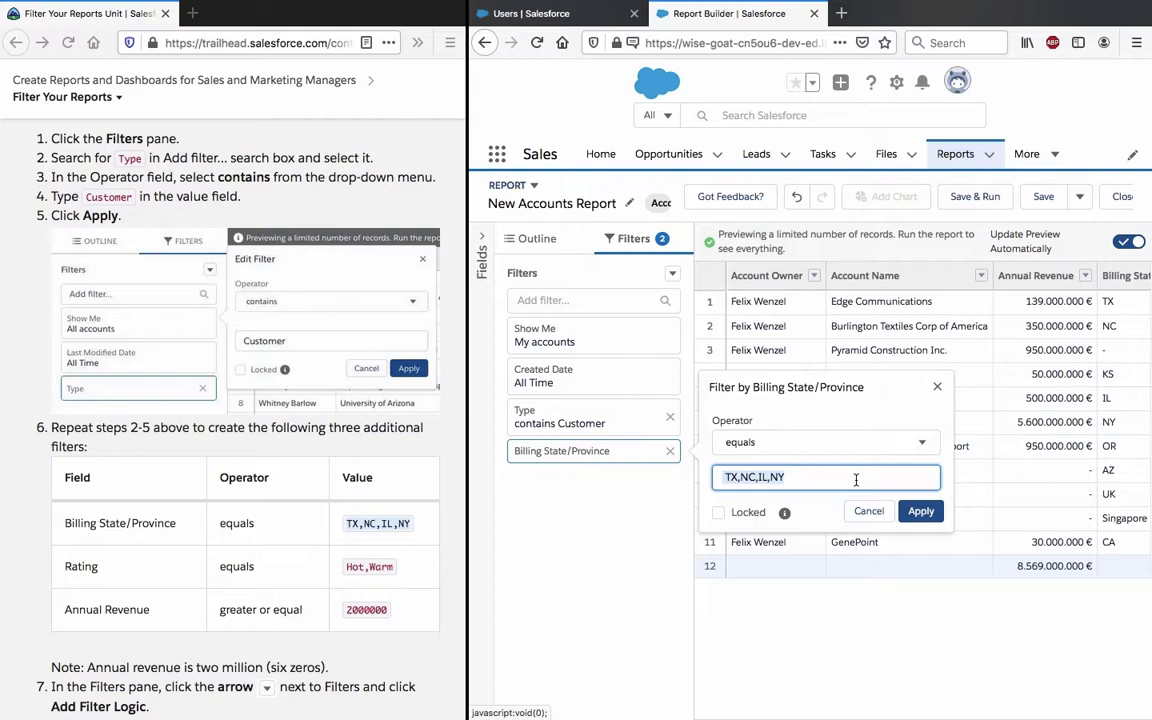
key(Left)
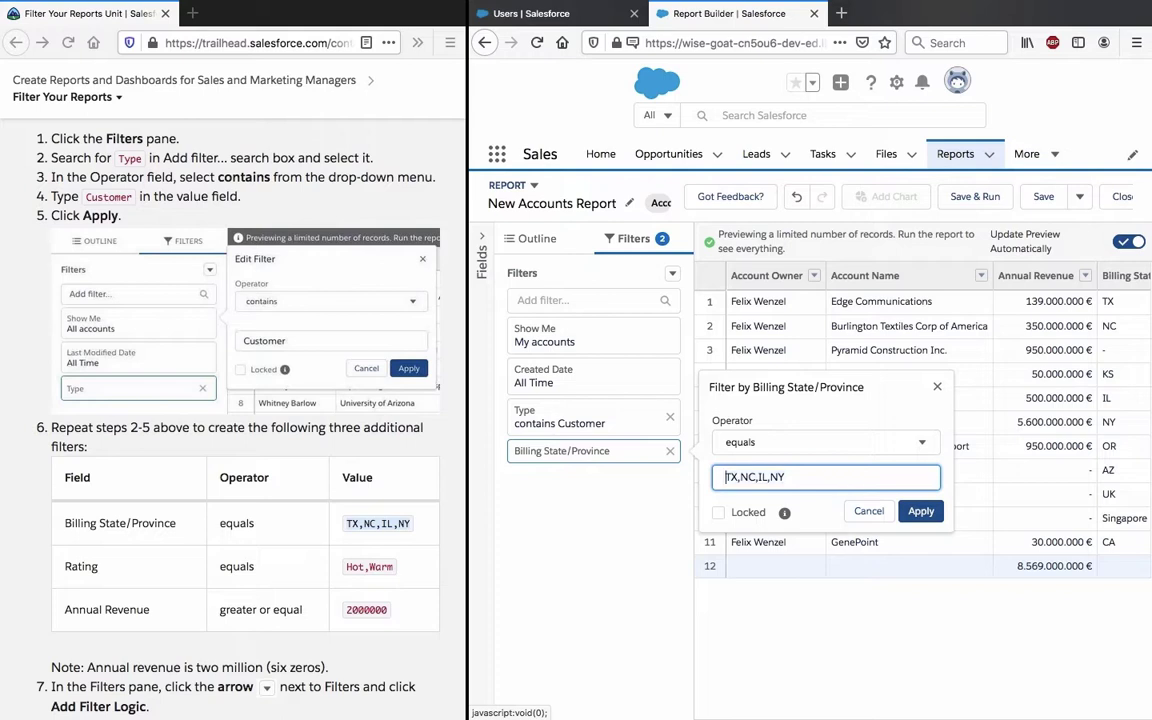
click(920, 511)
Copy Hot,Warm from the instructions and add a Rating filter with it pasted in the values search
drag(424, 566, 345, 567)
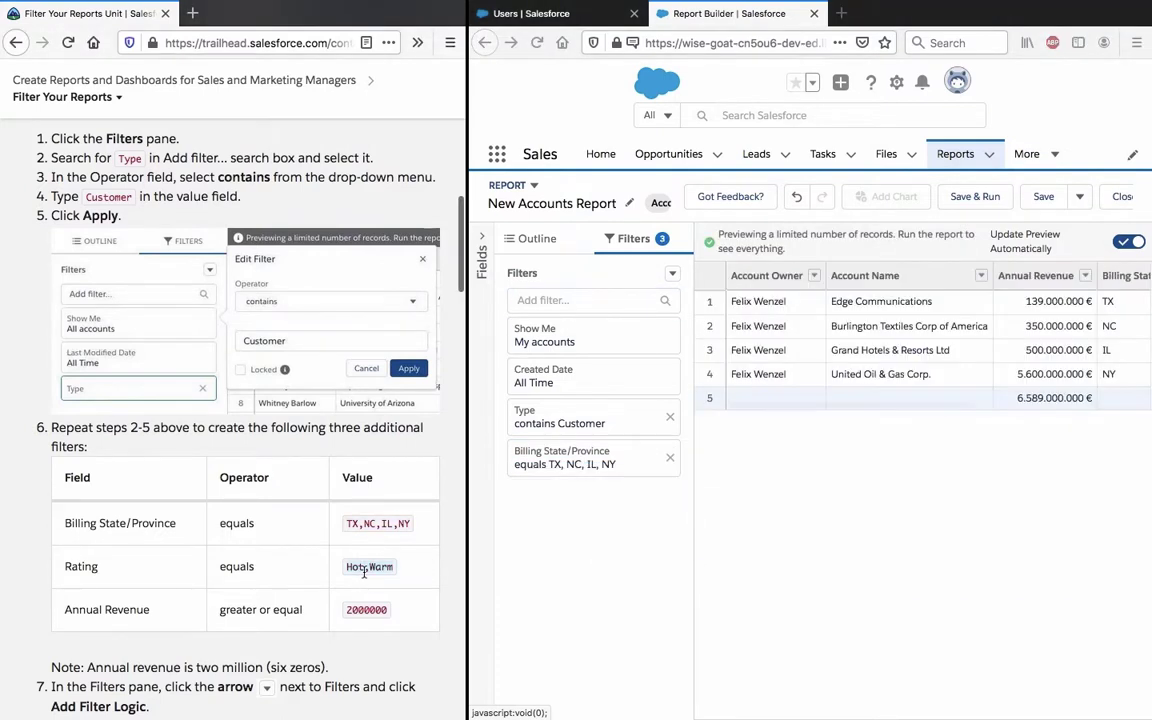
right_click(385, 574)
click(386, 577)
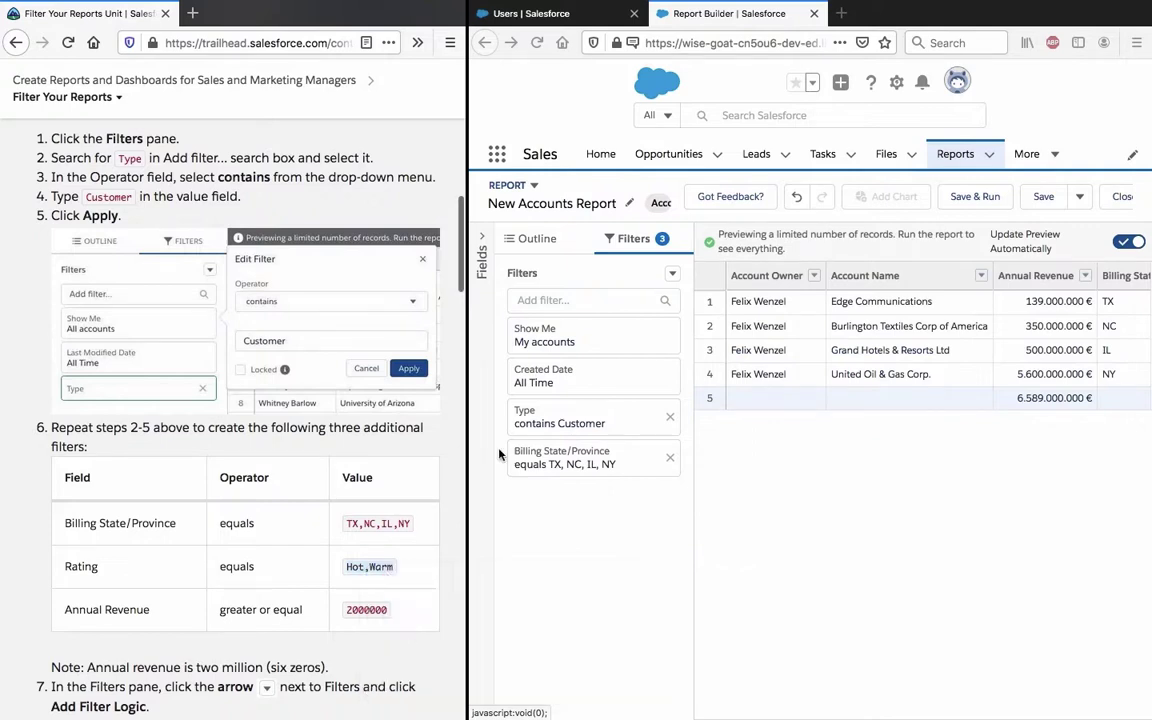
click(592, 300)
text(rat)
click(558, 362)
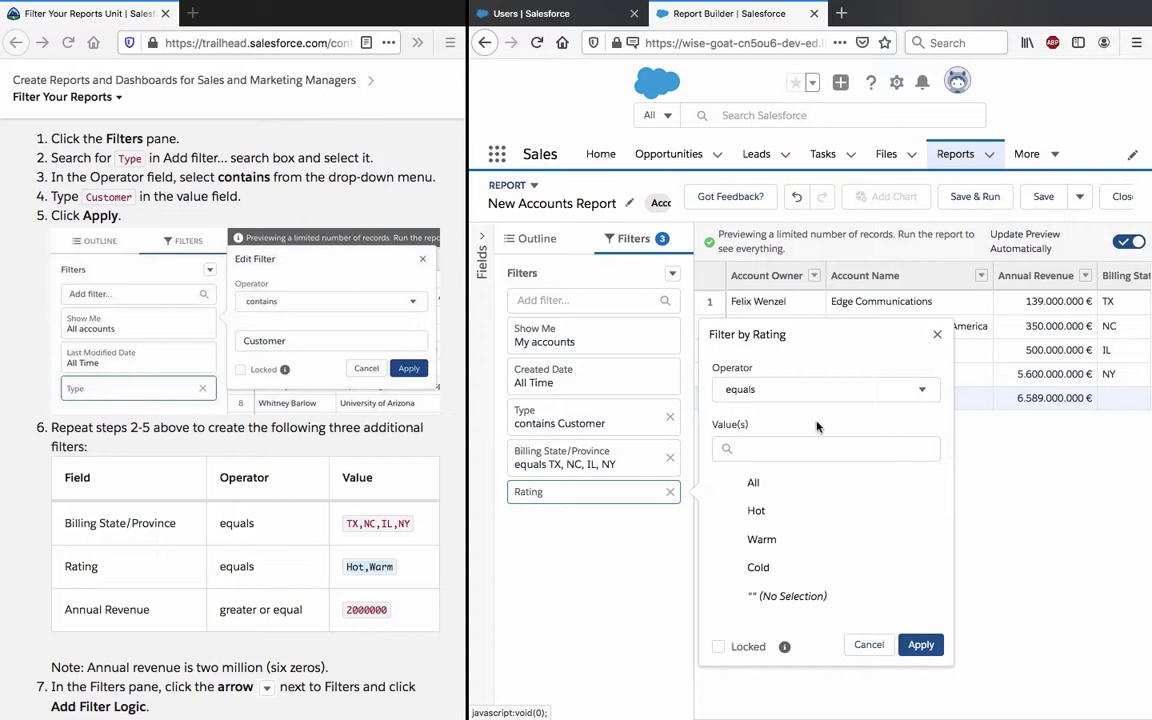
click(805, 447)
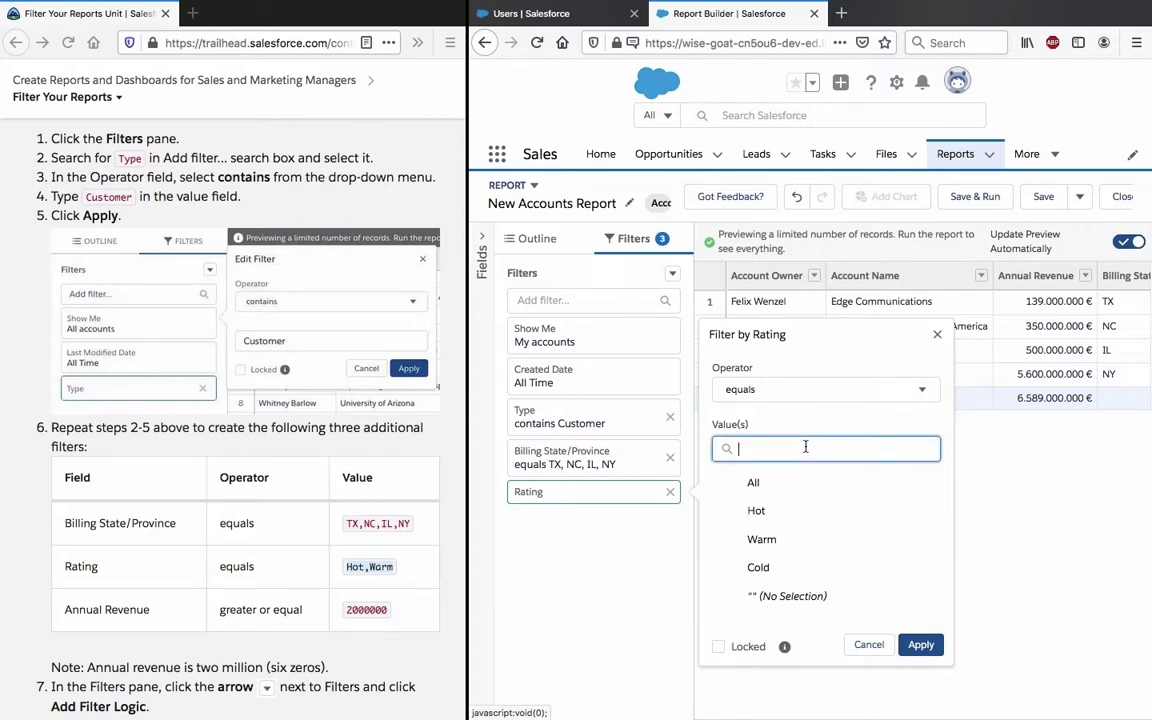
key(ctrl+v)
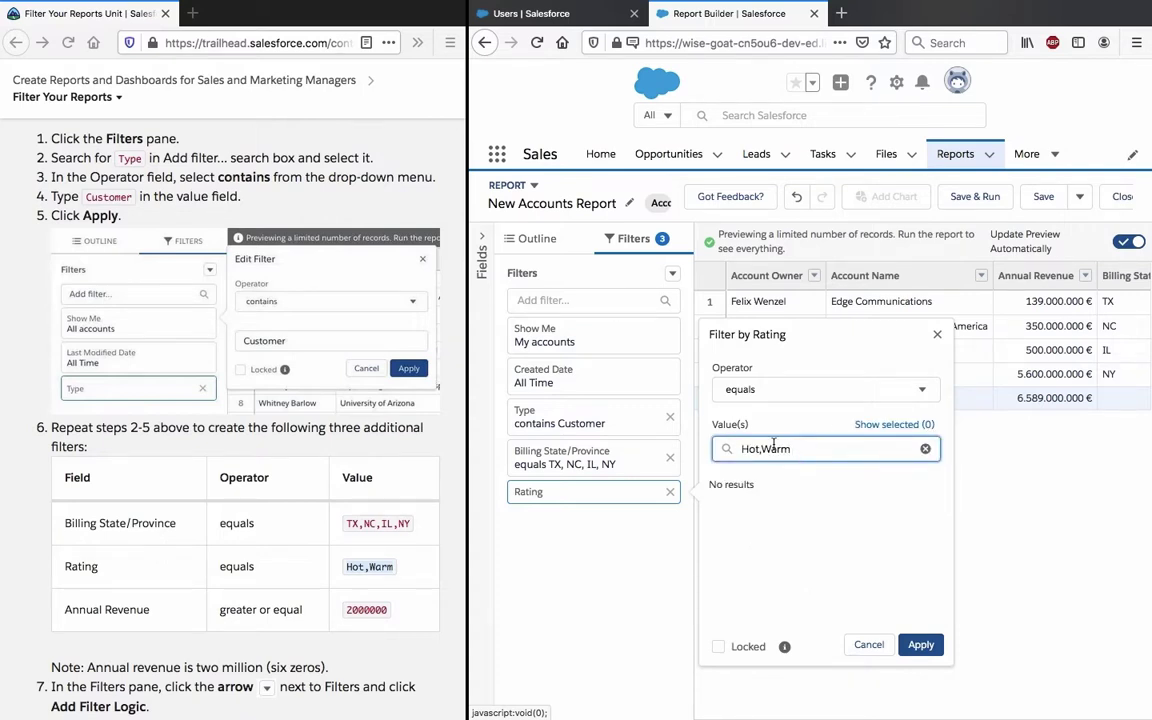
key(Home)
click(919, 645)
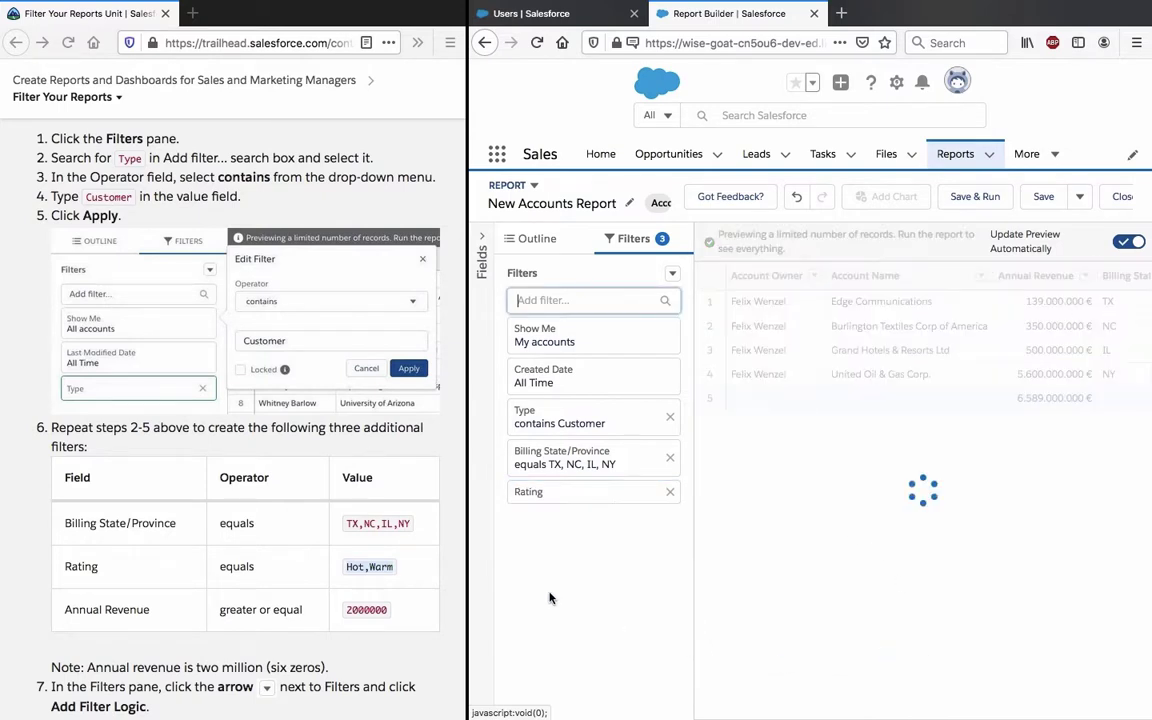
Add an Annual Revenue filter set to greater or equal 2000000
right_click(367, 614)
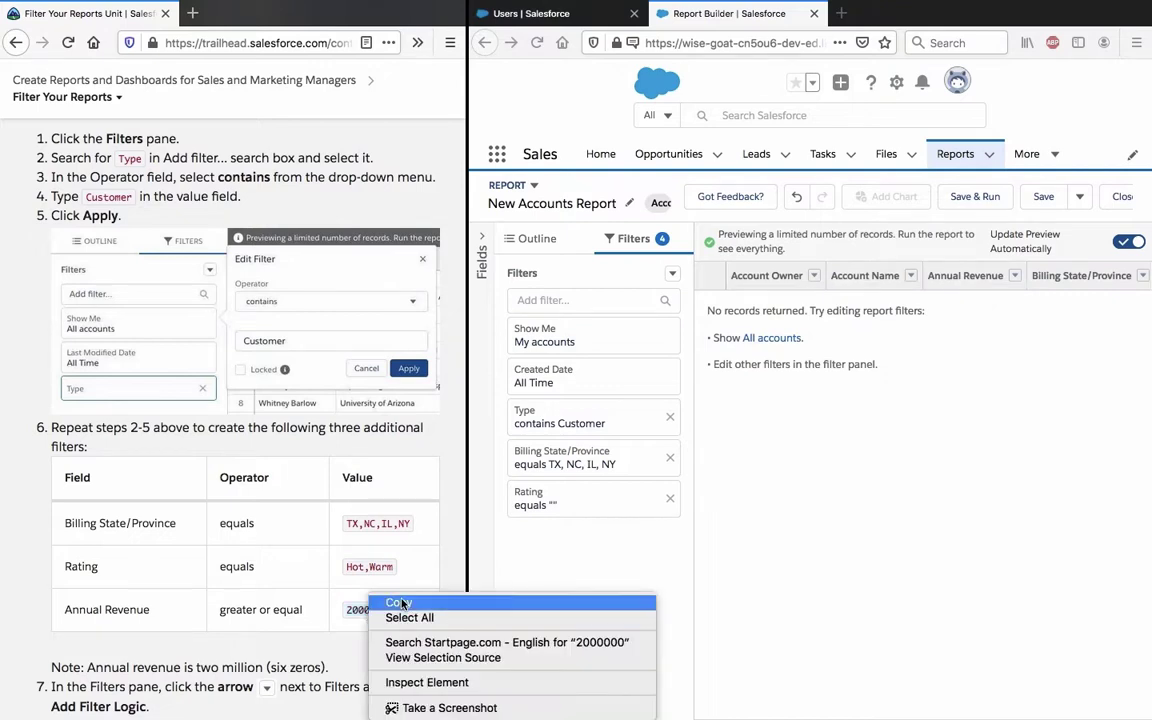
click(372, 540)
click(590, 300)
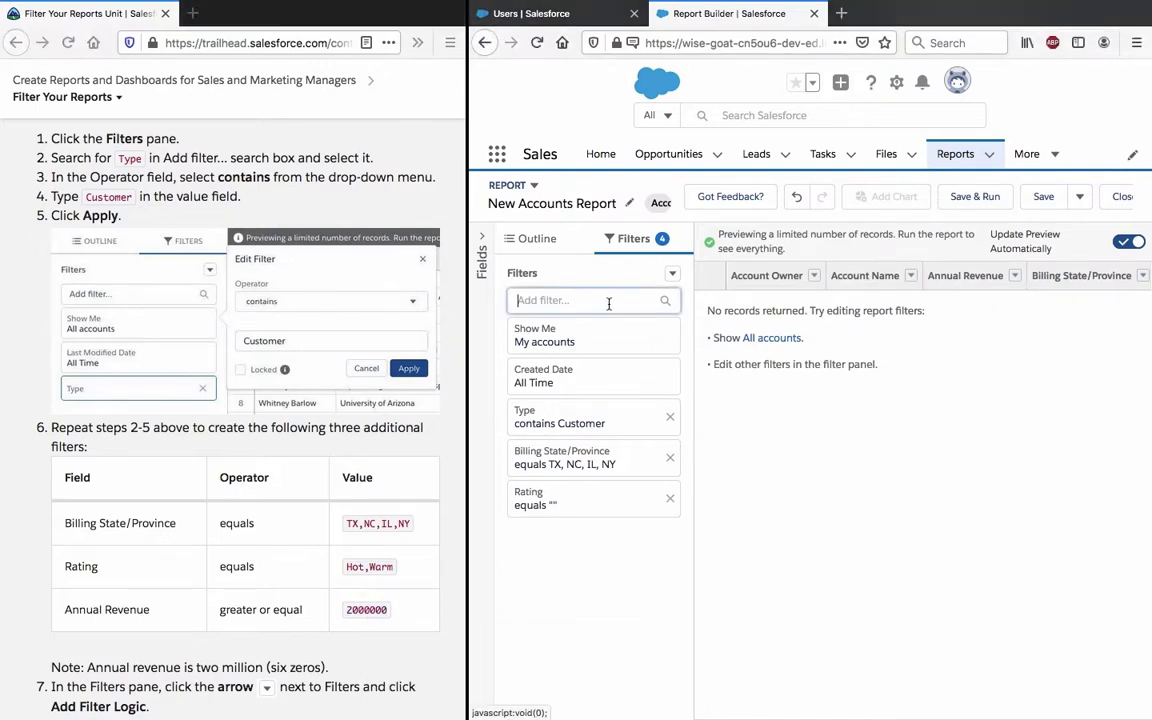
text(annu)
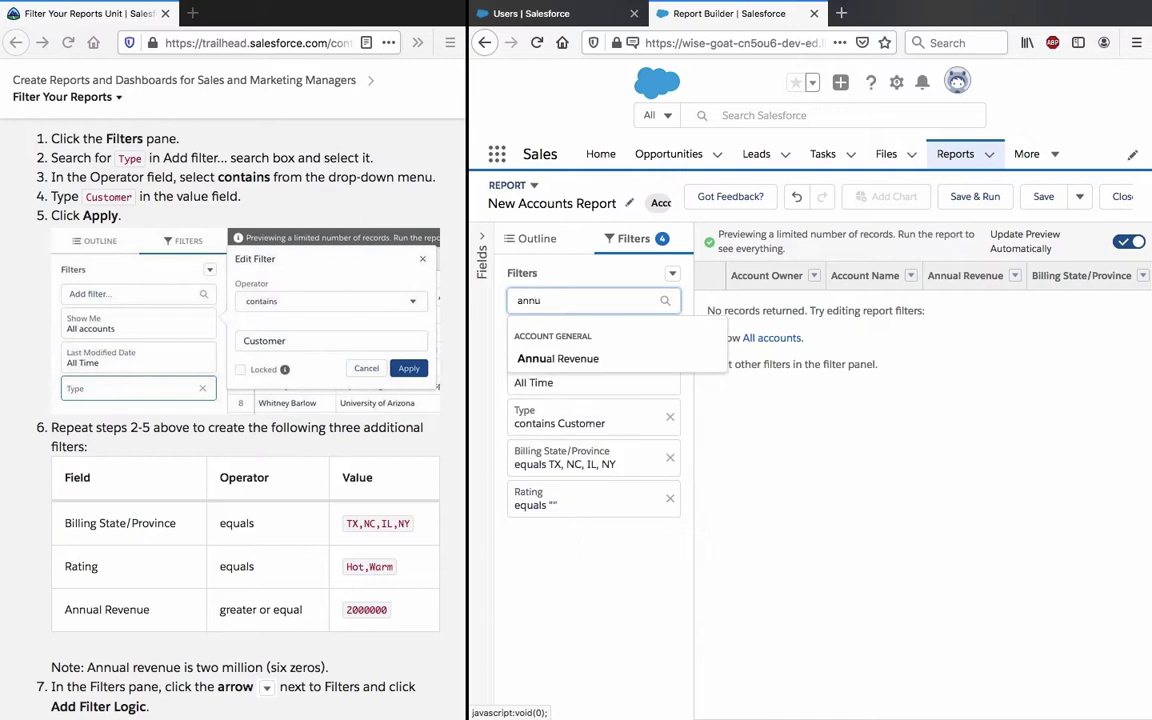
click(556, 357)
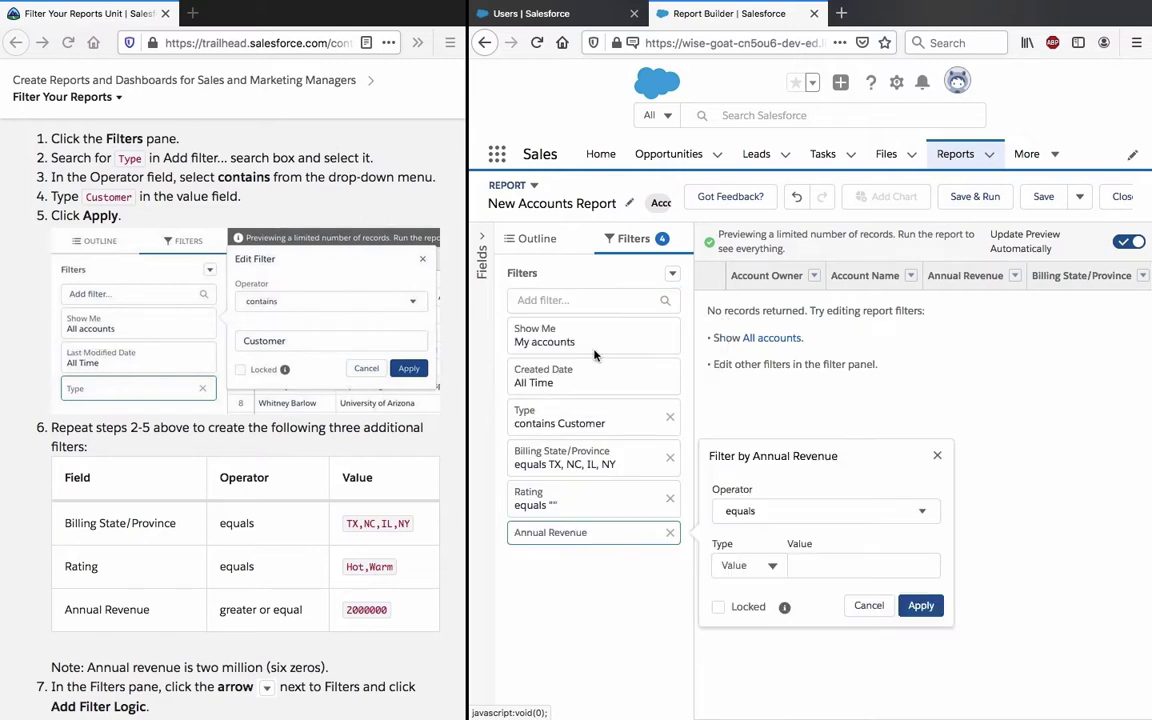
click(847, 525)
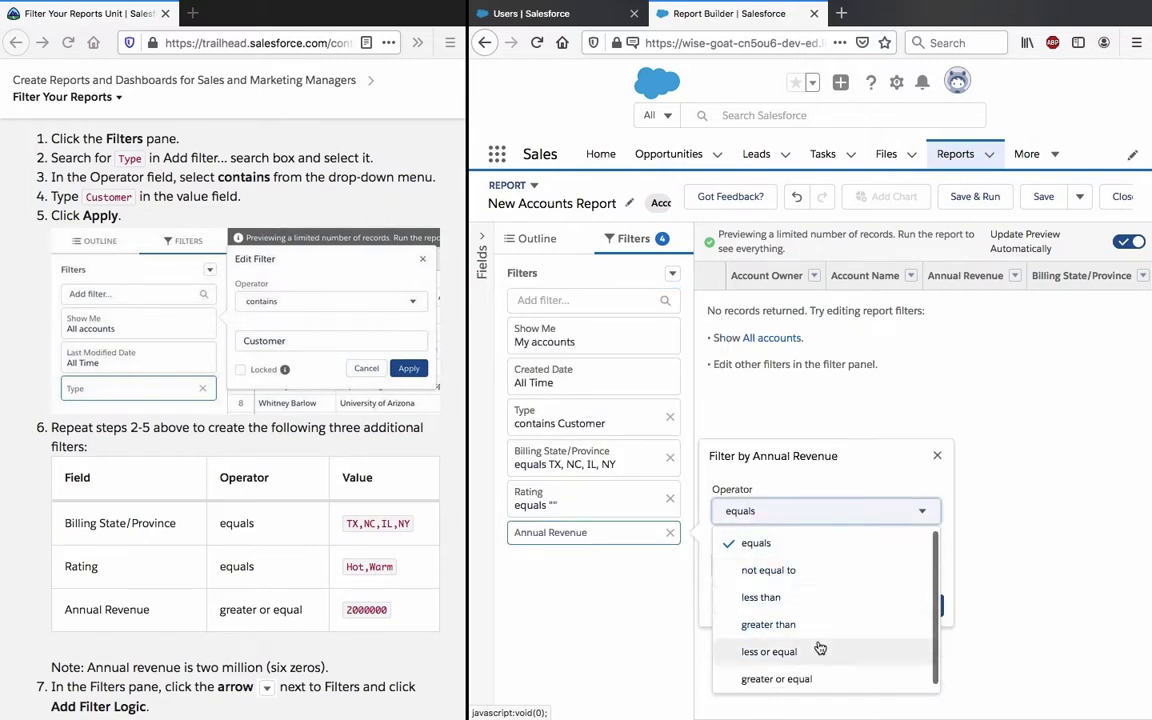
click(846, 677)
click(853, 567)
text(2000000)
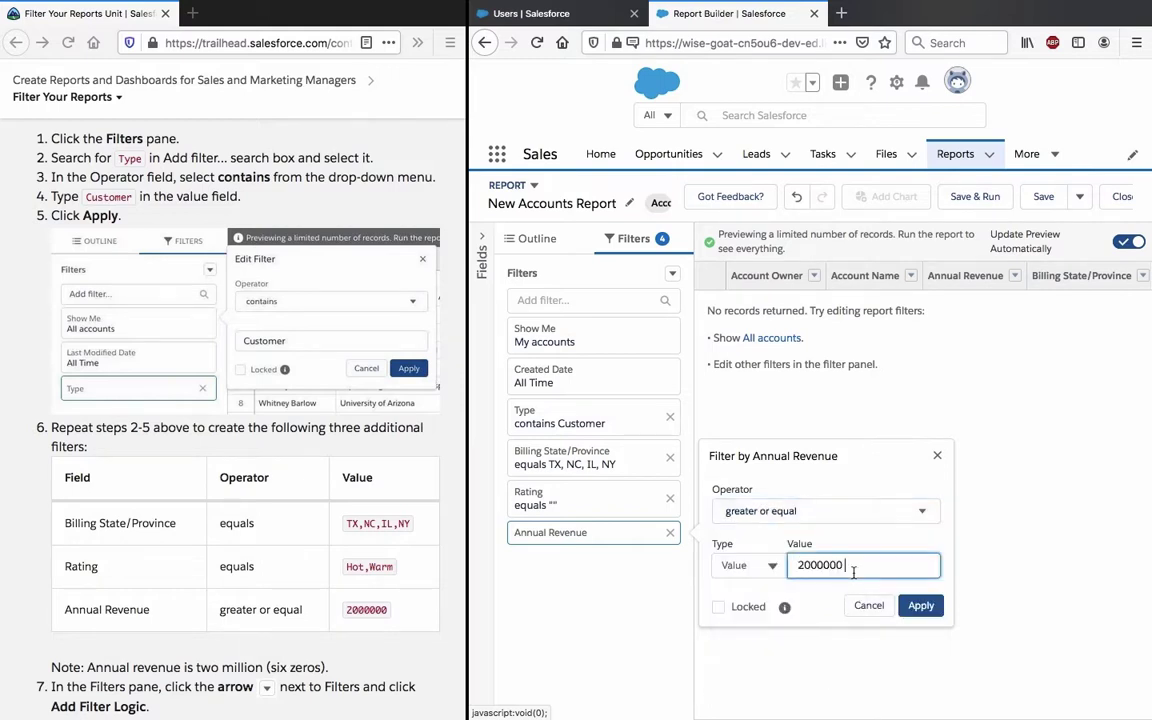
click(915, 607)
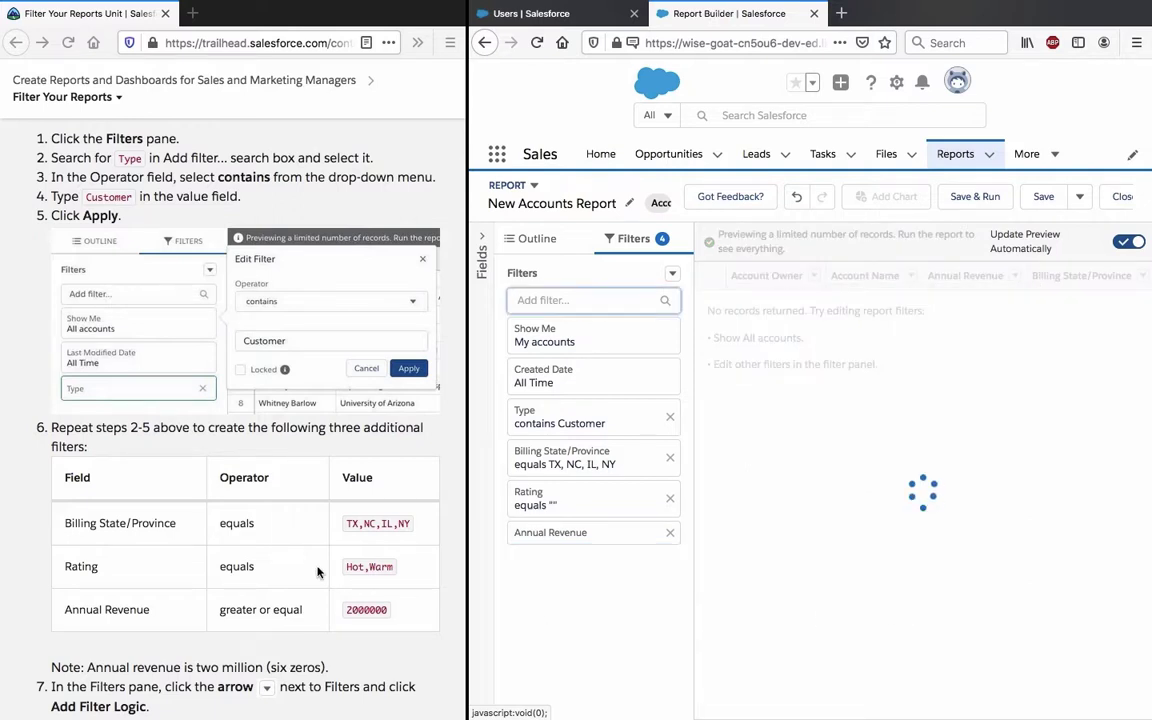
Read the Trailhead step 7 instruction on filter logic
scroll(318, 572, down, 3)
click(231, 591)
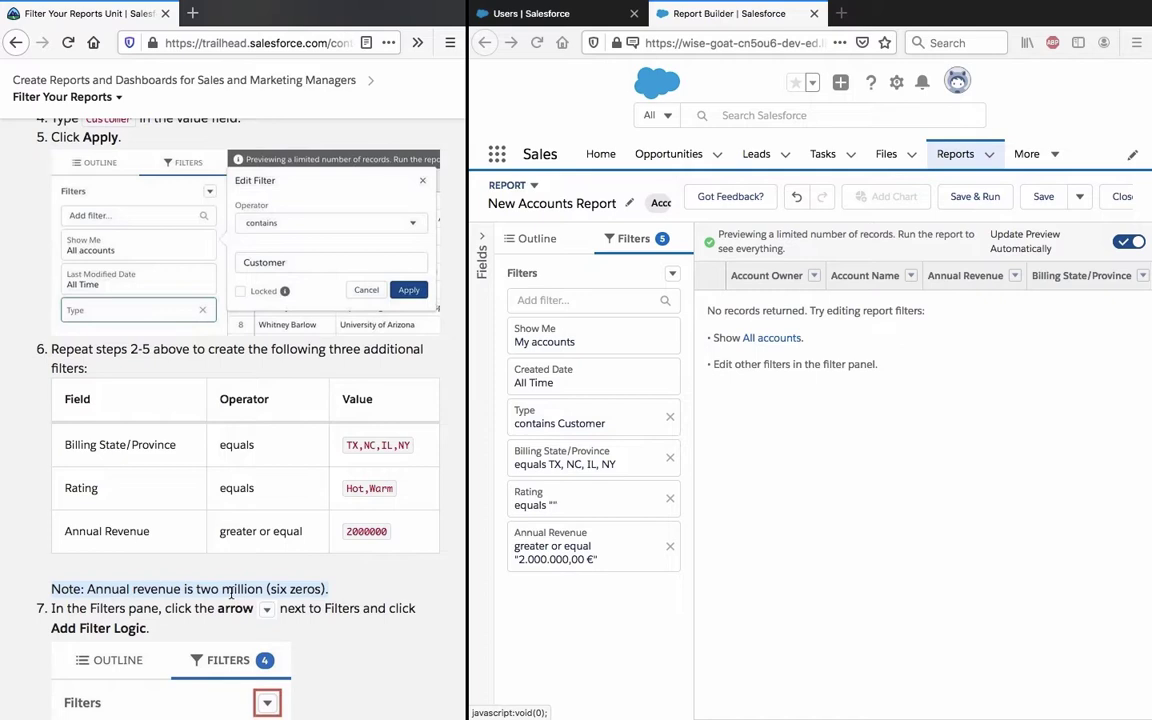
scroll(231, 591, down, 1)
triple_click(213, 567)
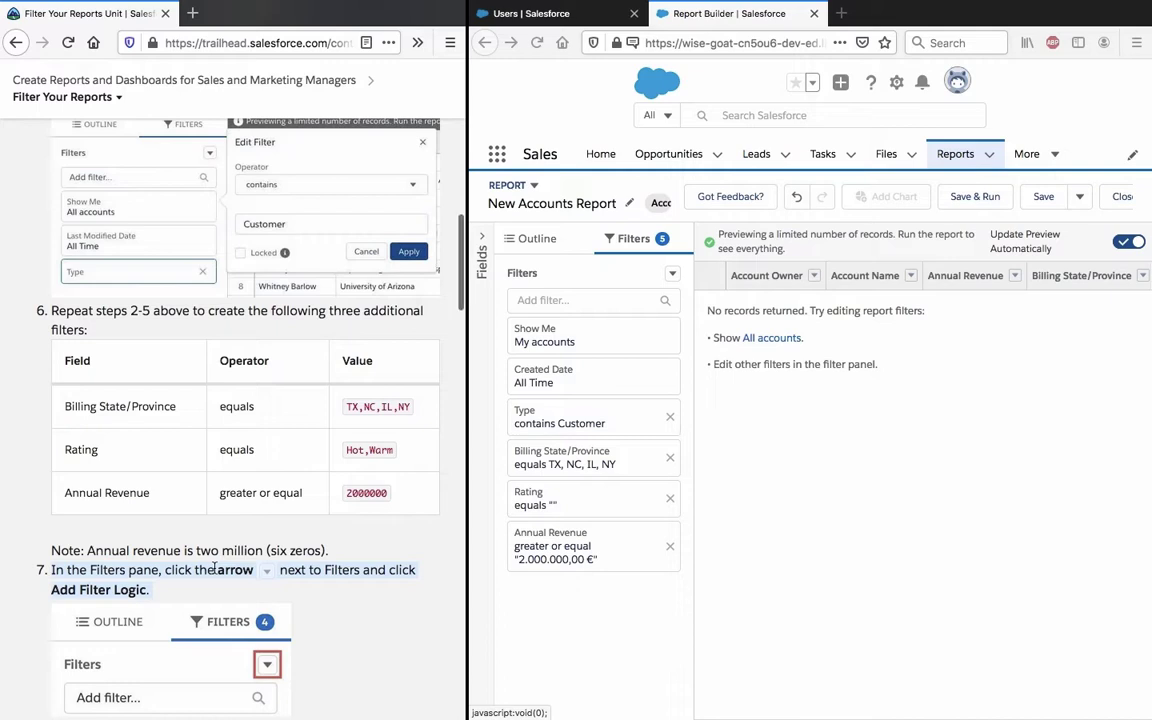
scroll(213, 568, down, 3)
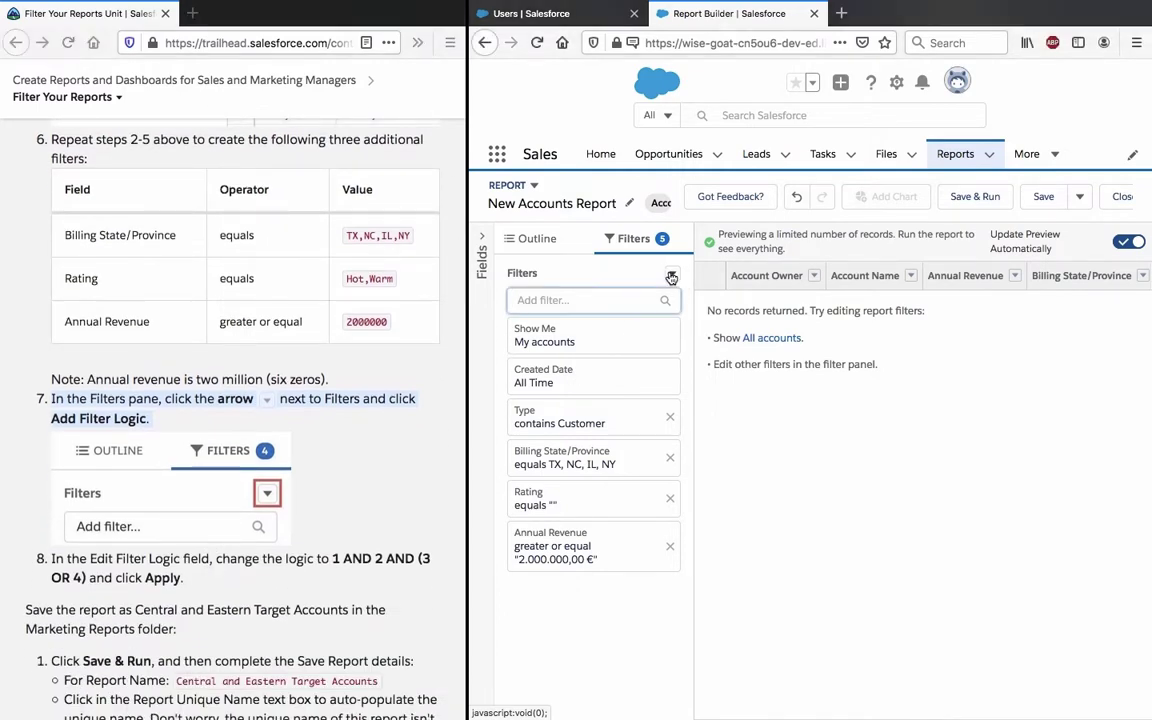
Add filter logic and edit it to 1 AND 2 AND (3 OR 4)
click(672, 277)
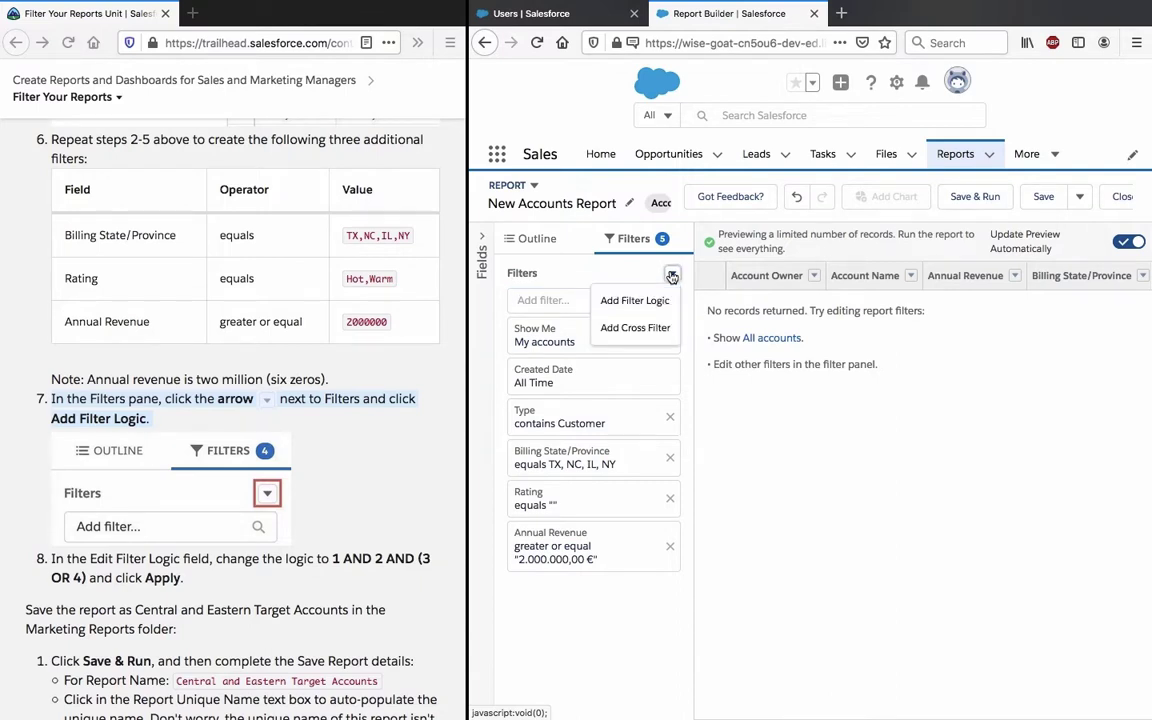
click(620, 300)
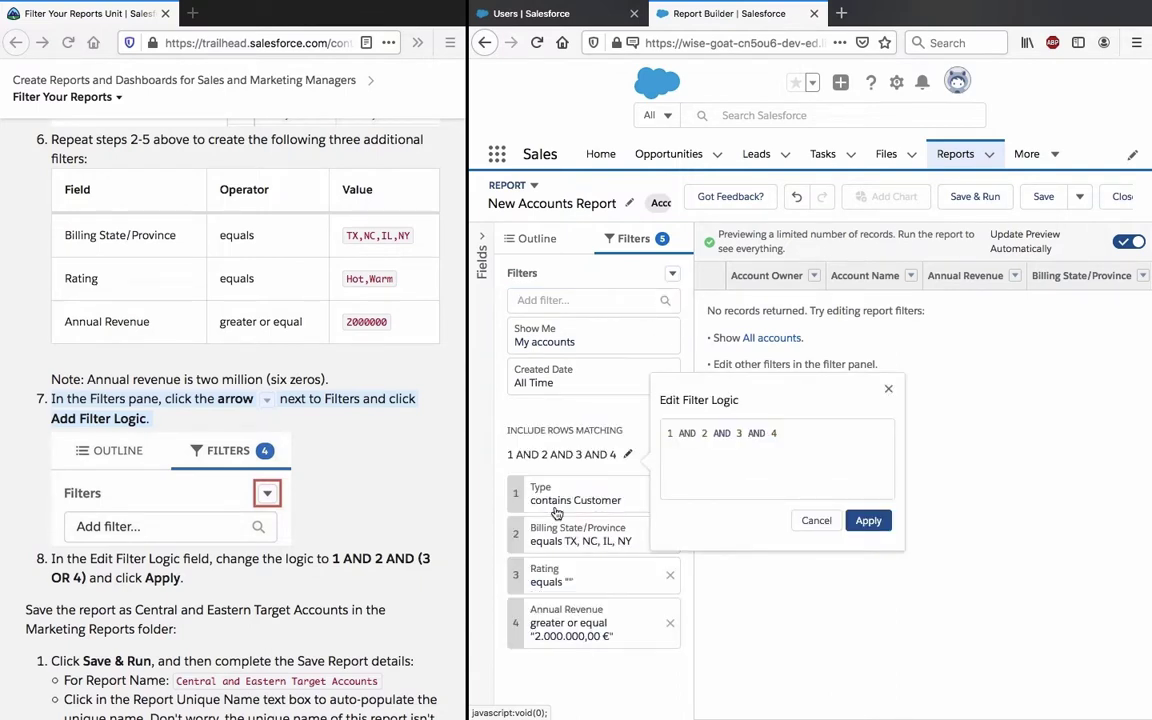
scroll(330, 495, down, 2)
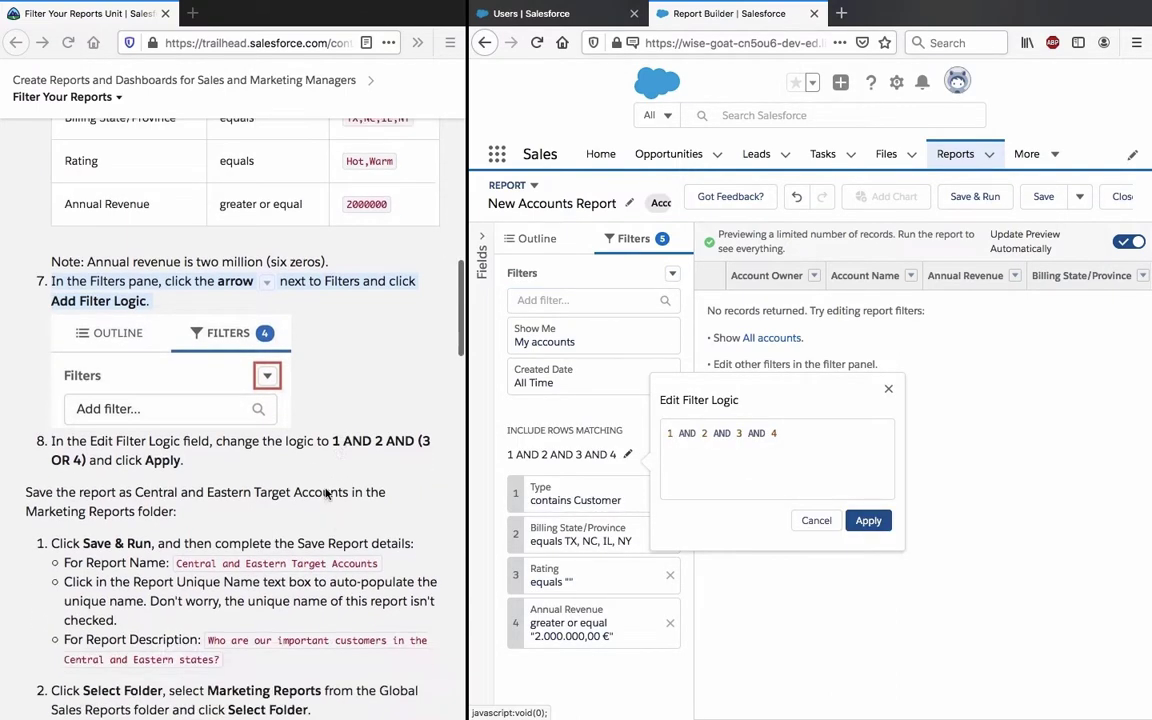
click(737, 432)
text(()
click(842, 436)
text())
double_click(763, 433)
text(OR)
click(868, 519)
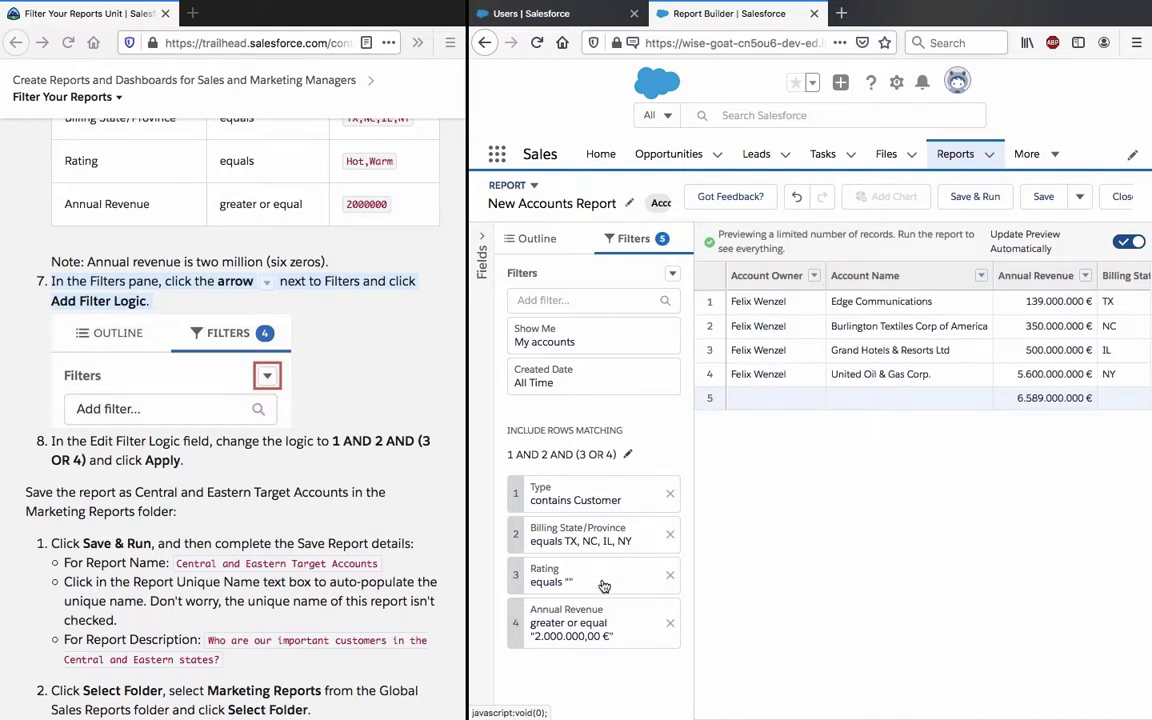
Change the Rating filter to equals Hot, Warm, then reopen the Billing State/Province filter
click(547, 581)
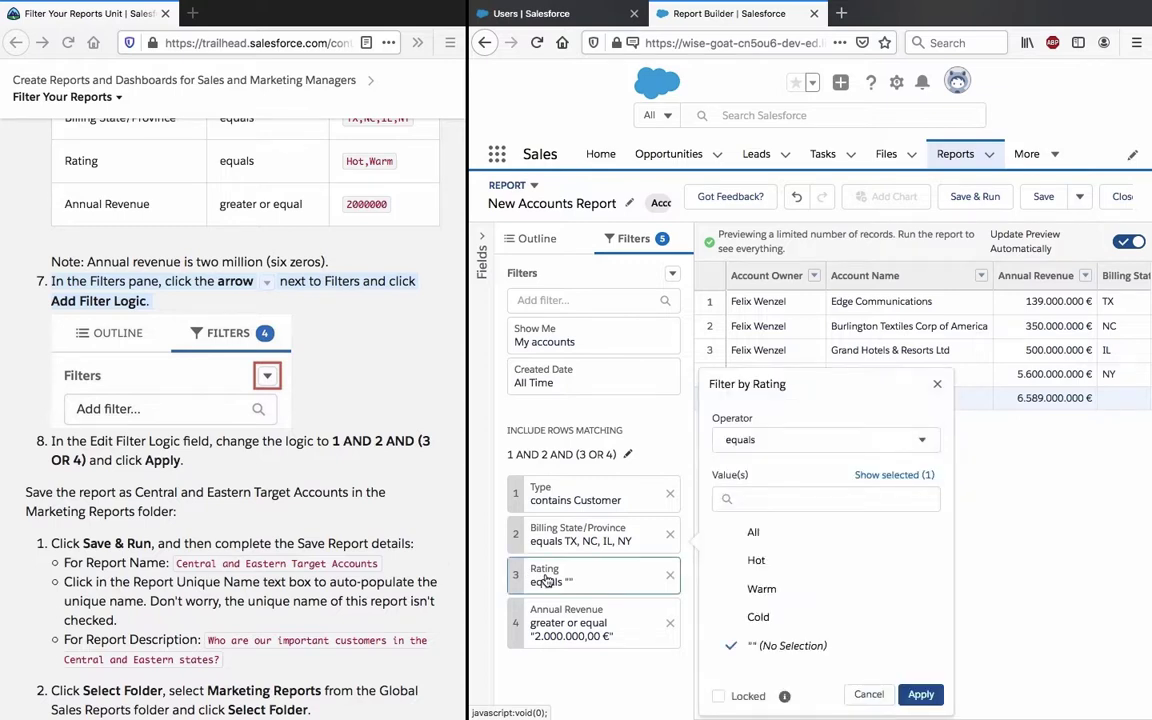
click(773, 589)
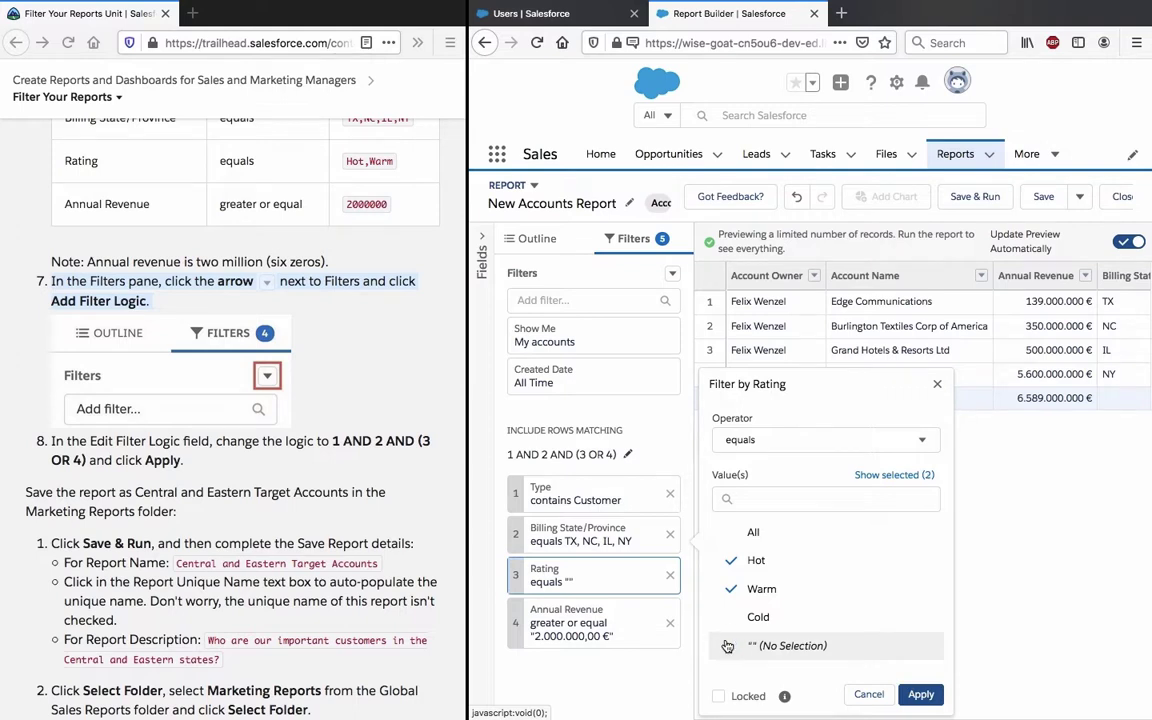
click(919, 693)
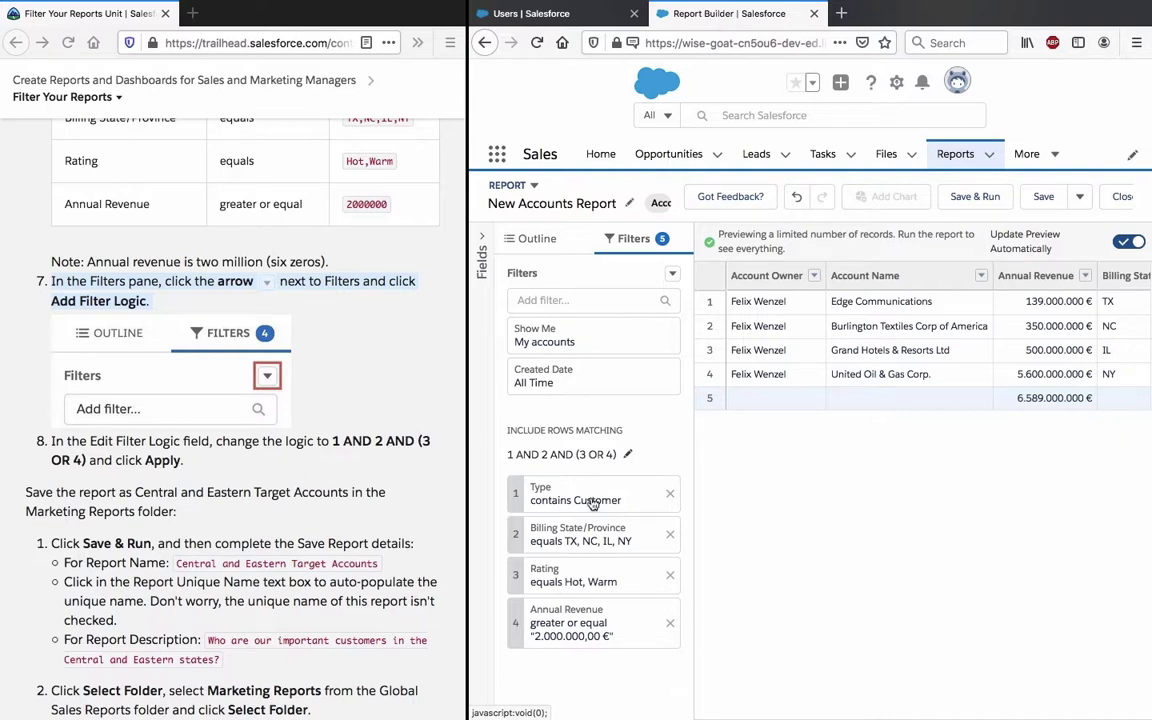
click(593, 537)
Correct the Billing State/Province filter values to TX, NC, IL, NY and apply it
click(818, 562)
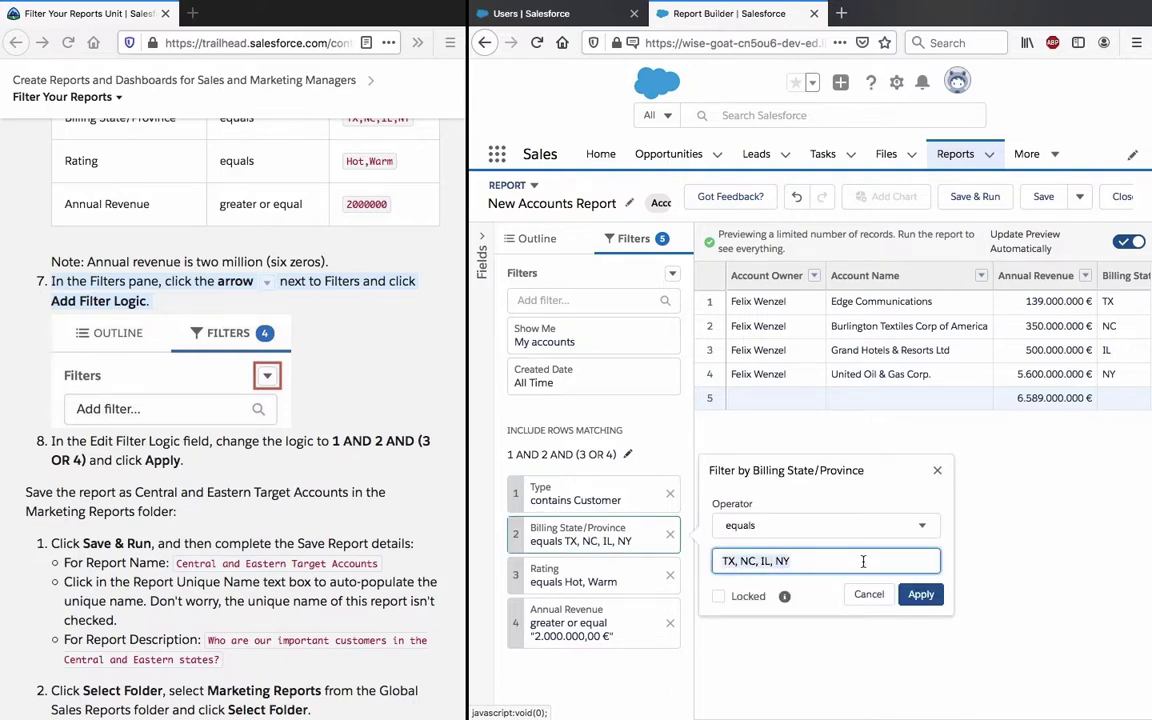
click(863, 561)
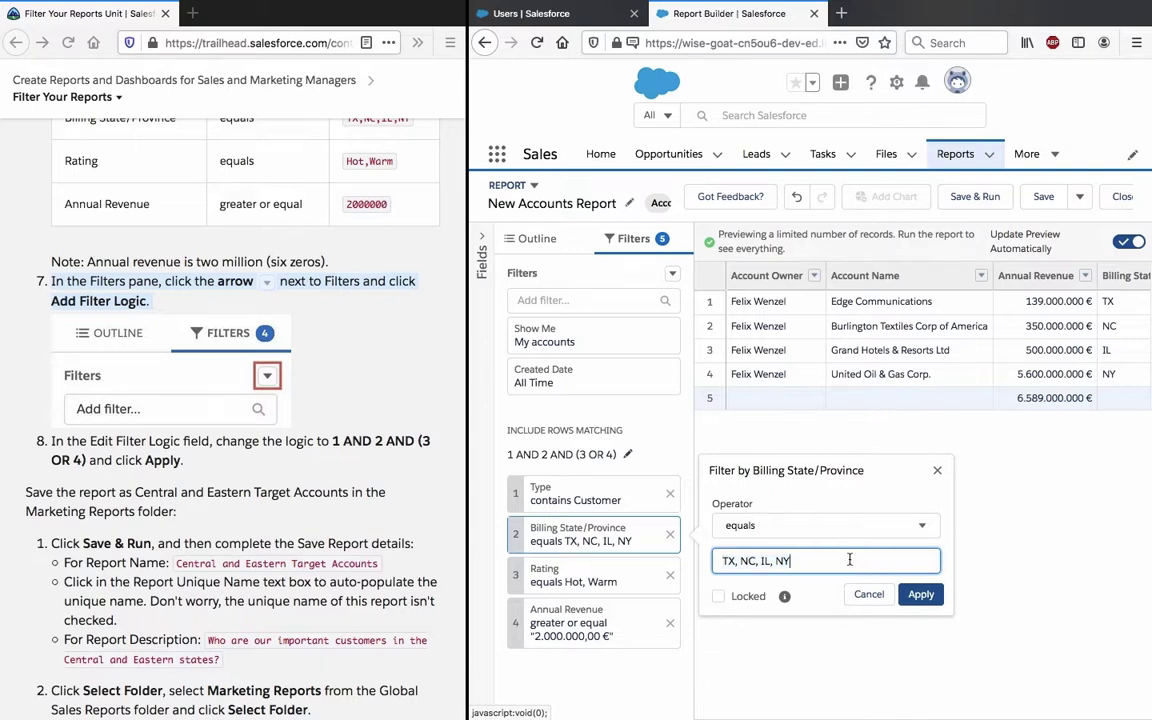
key(BackSpace)
text(Y)
triple_click(867, 558)
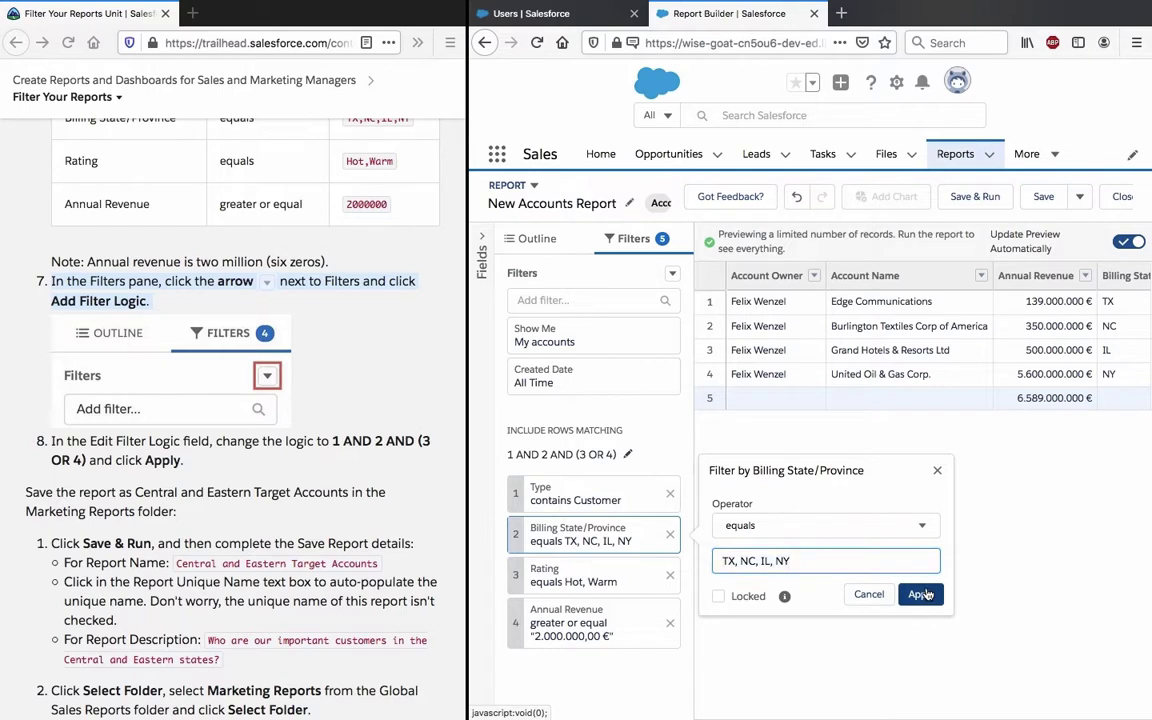
click(920, 594)
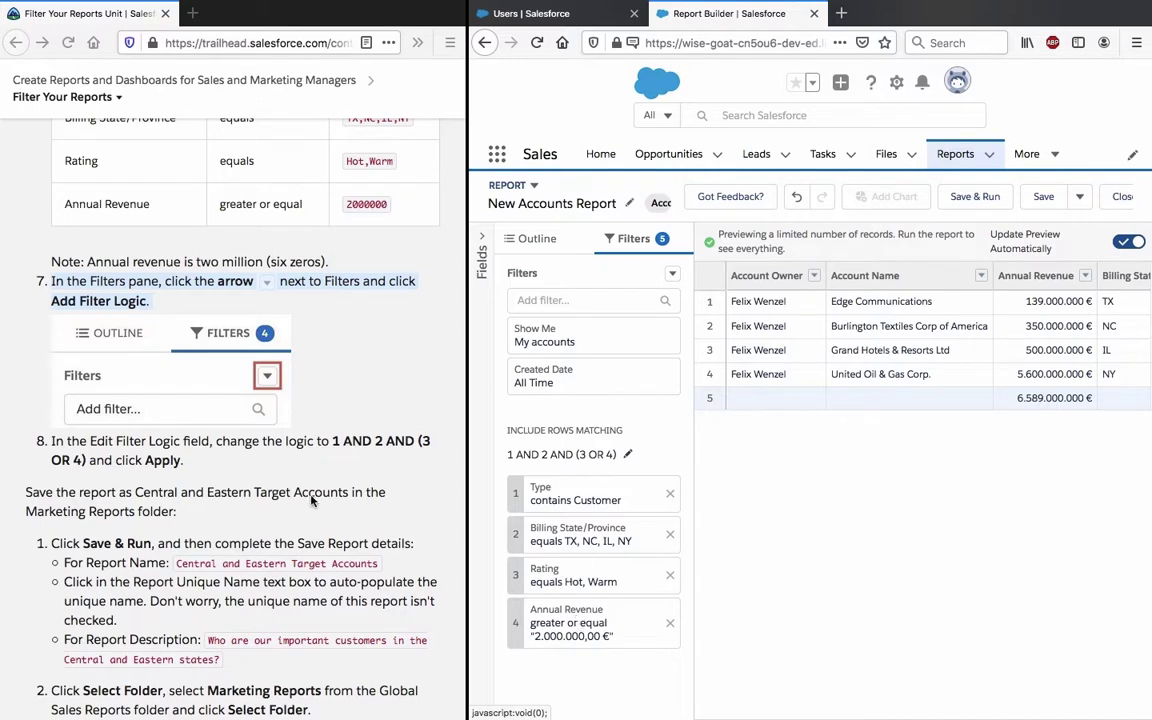
Copy 'Central and Eastern Target Accounts' from the Trailhead instructions into the Save Report name field
click(311, 497)
scroll(311, 497, down, 1)
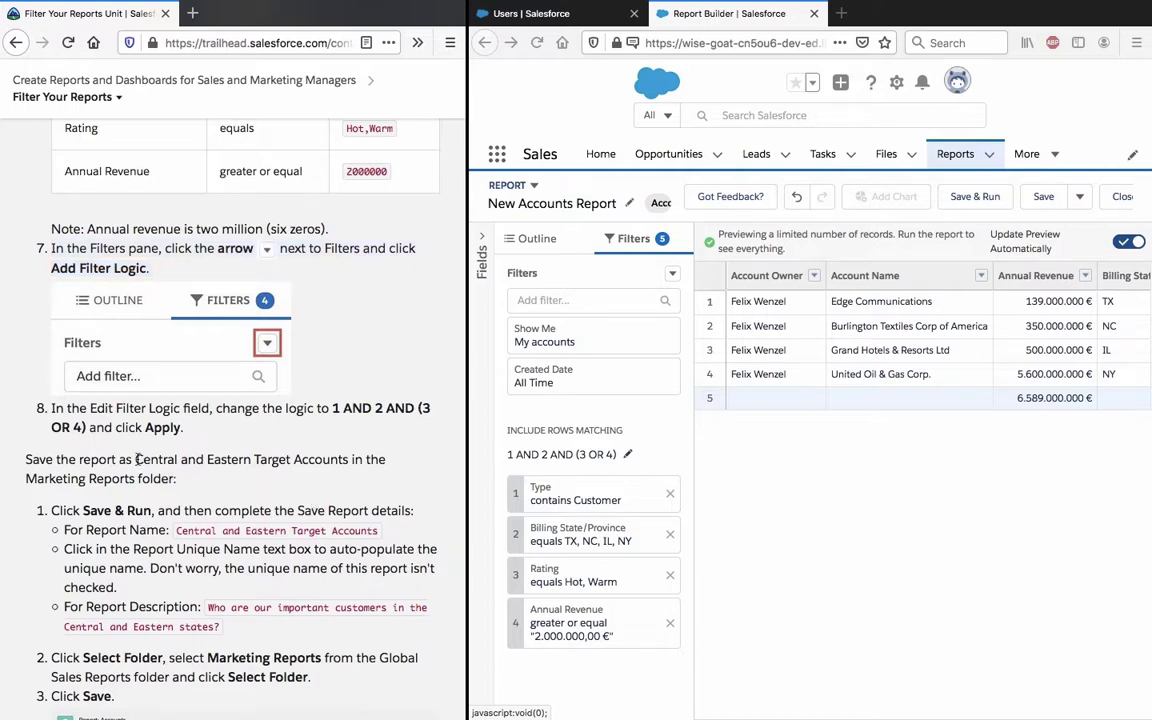
drag(135, 459, 349, 457)
right_click(349, 459)
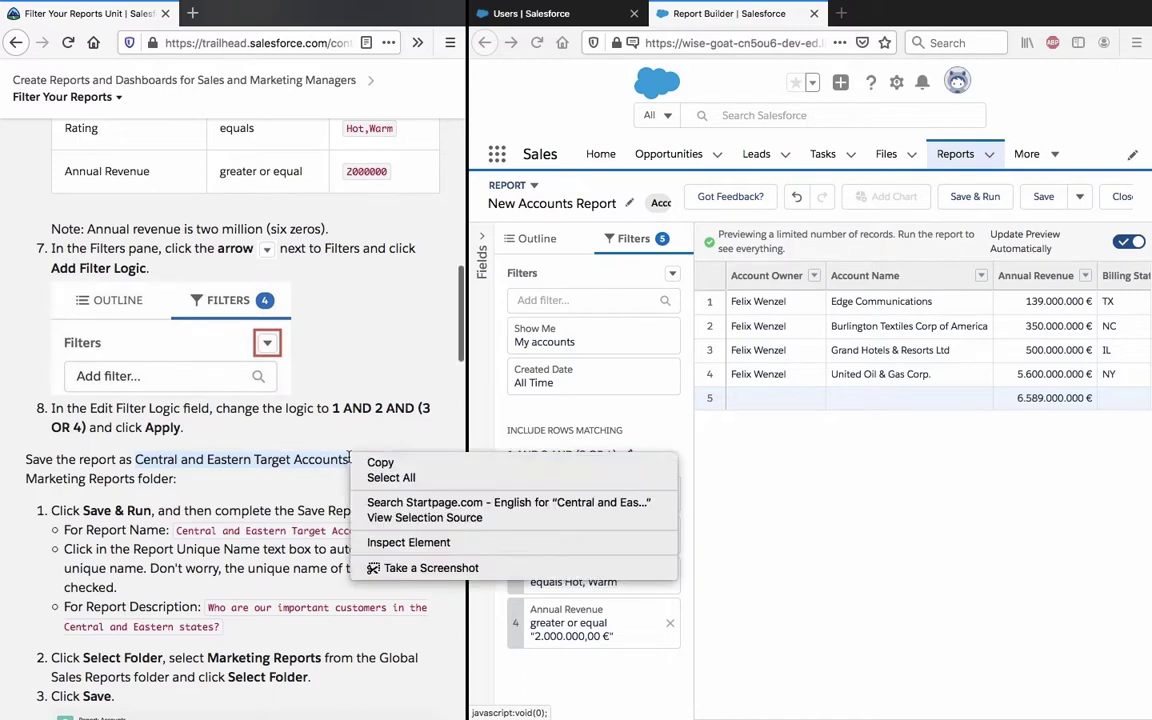
click(380, 466)
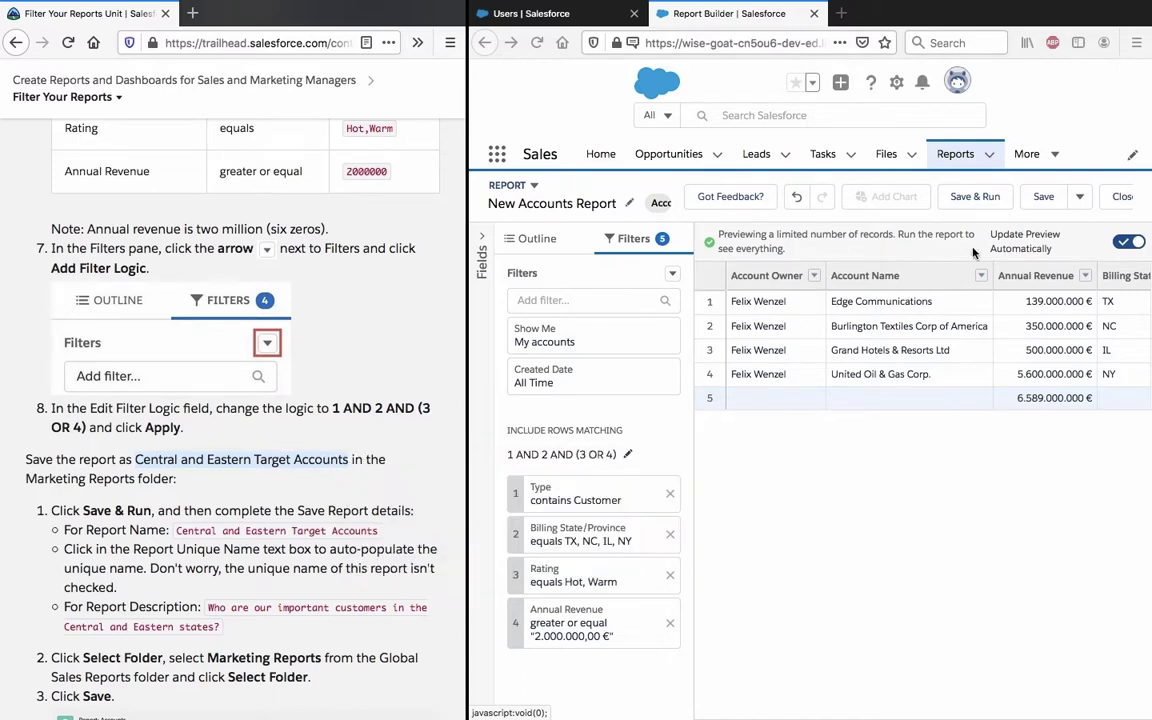
click(1082, 196)
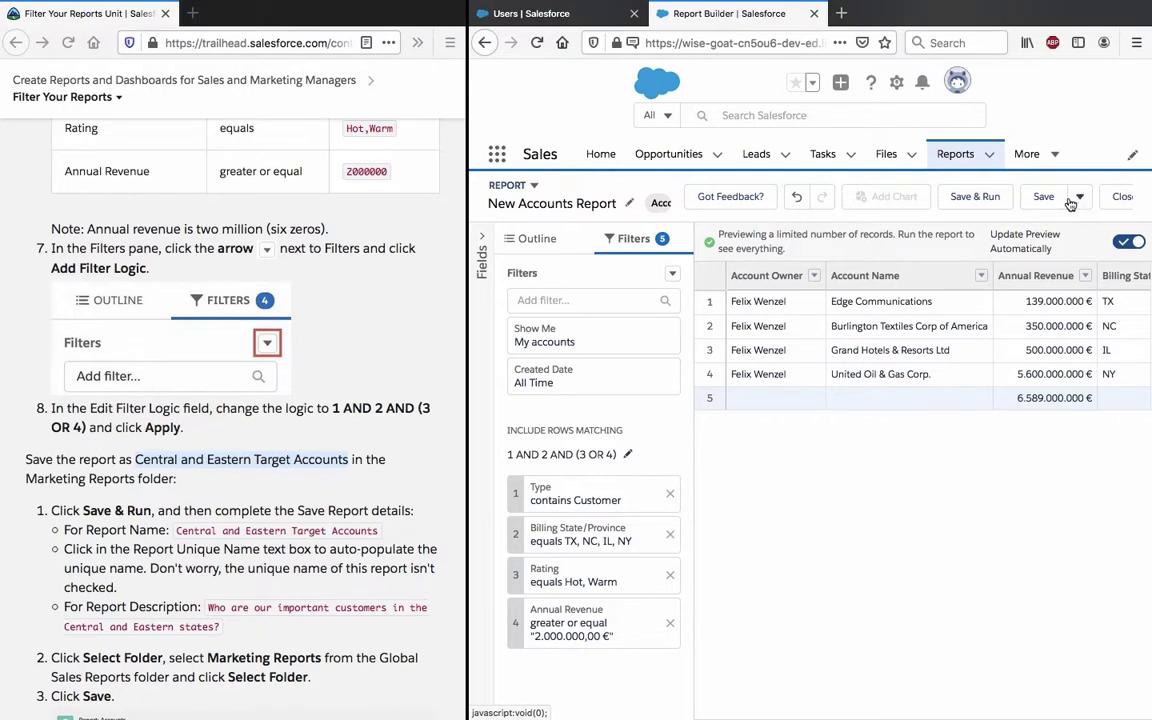
click(985, 199)
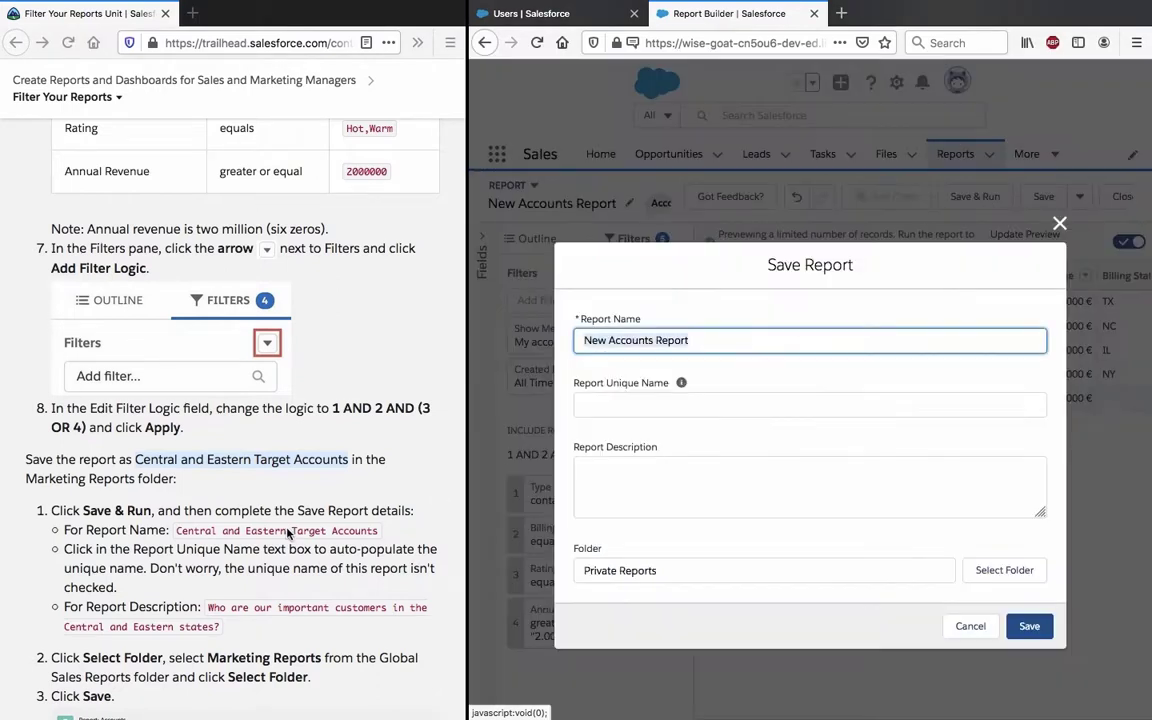
click(620, 326)
triple_click(688, 342)
key(ctrl+v)
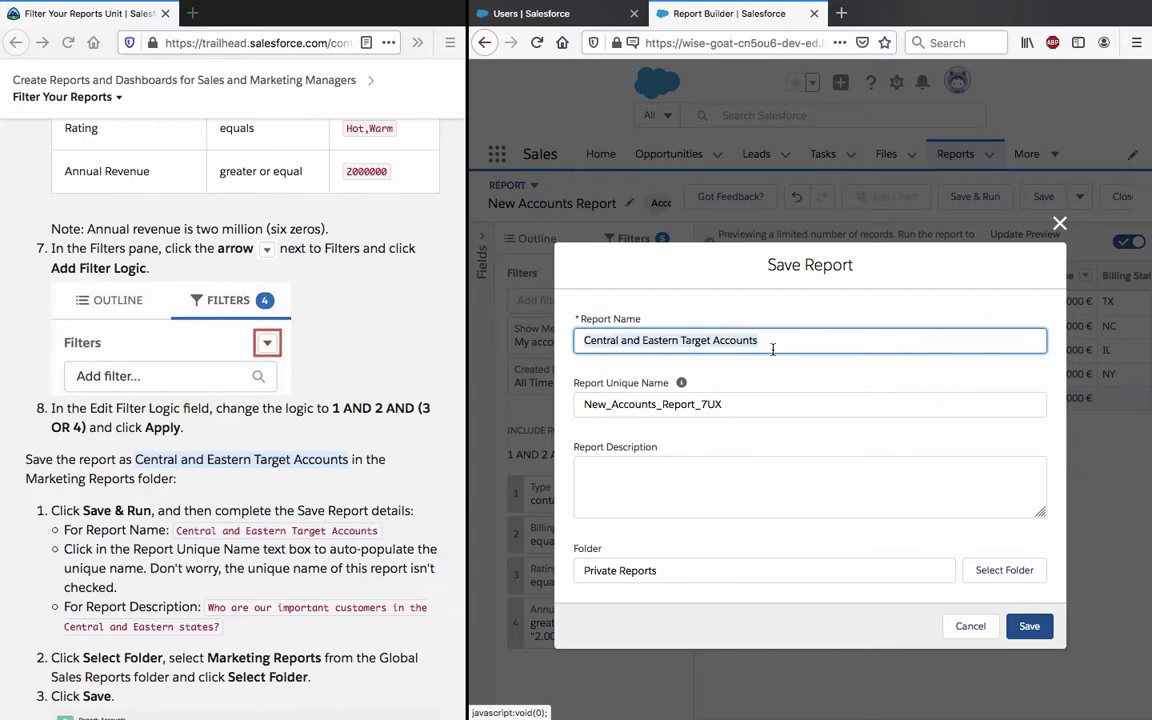
Paste the sample description about important Central and Eastern customers into Report Description
click(753, 472)
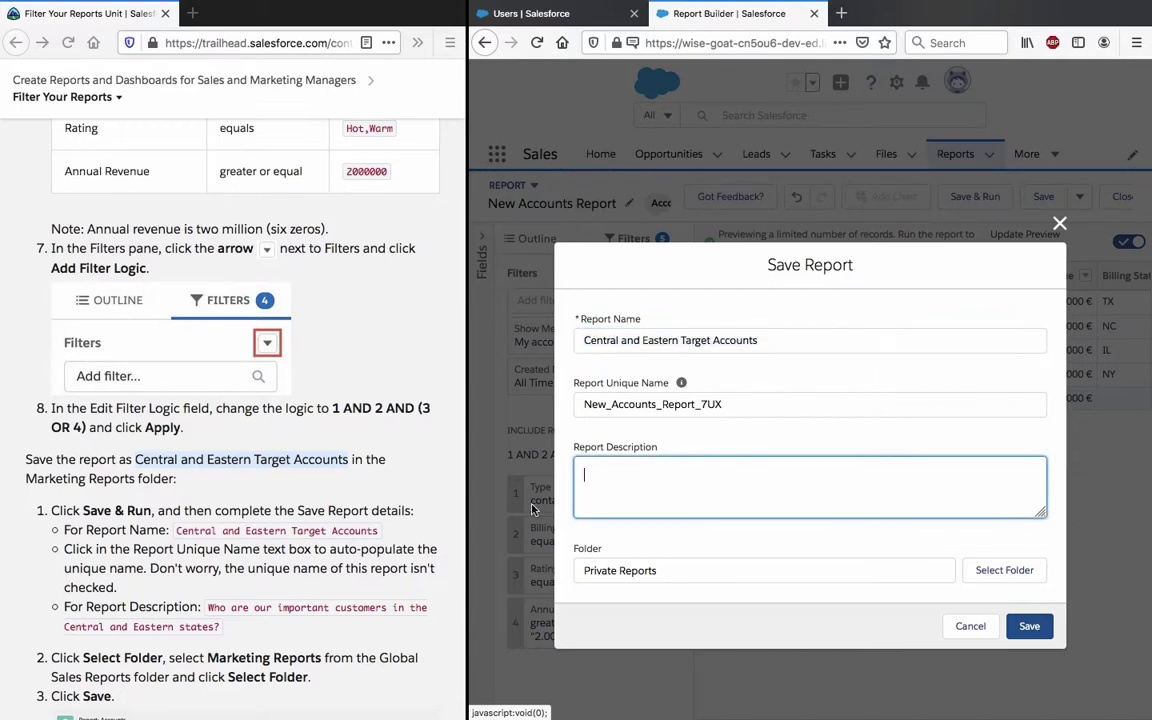
click(258, 480)
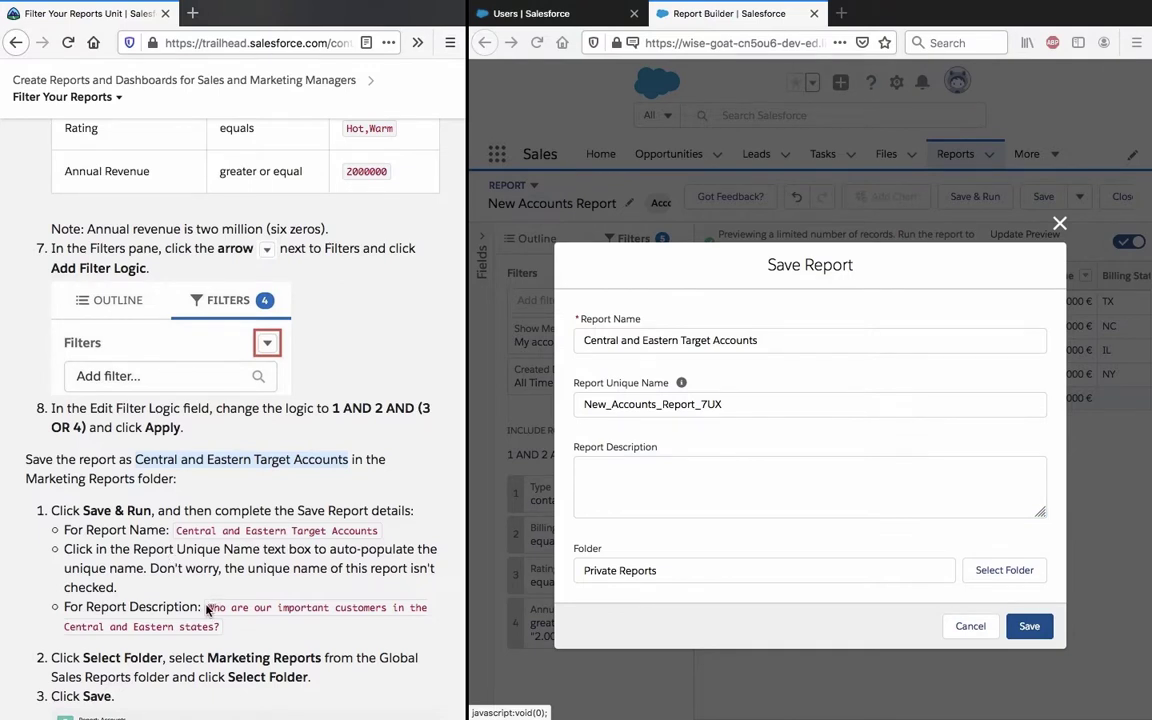
drag(210, 605, 220, 625)
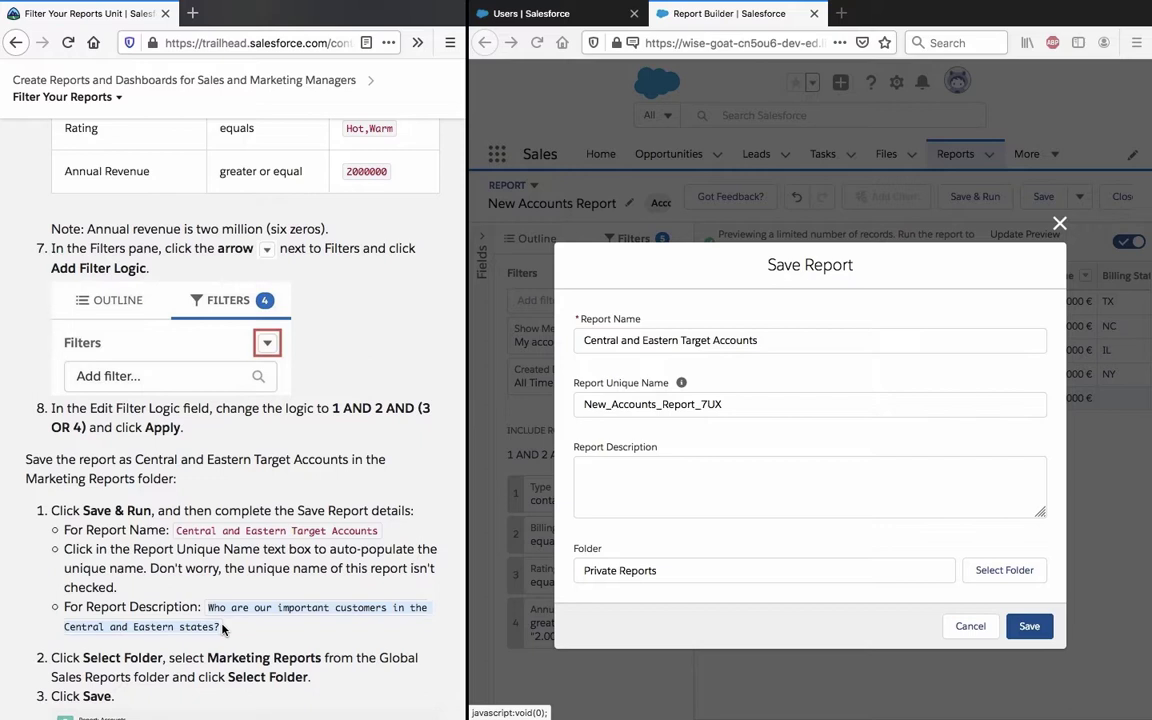
click(642, 484)
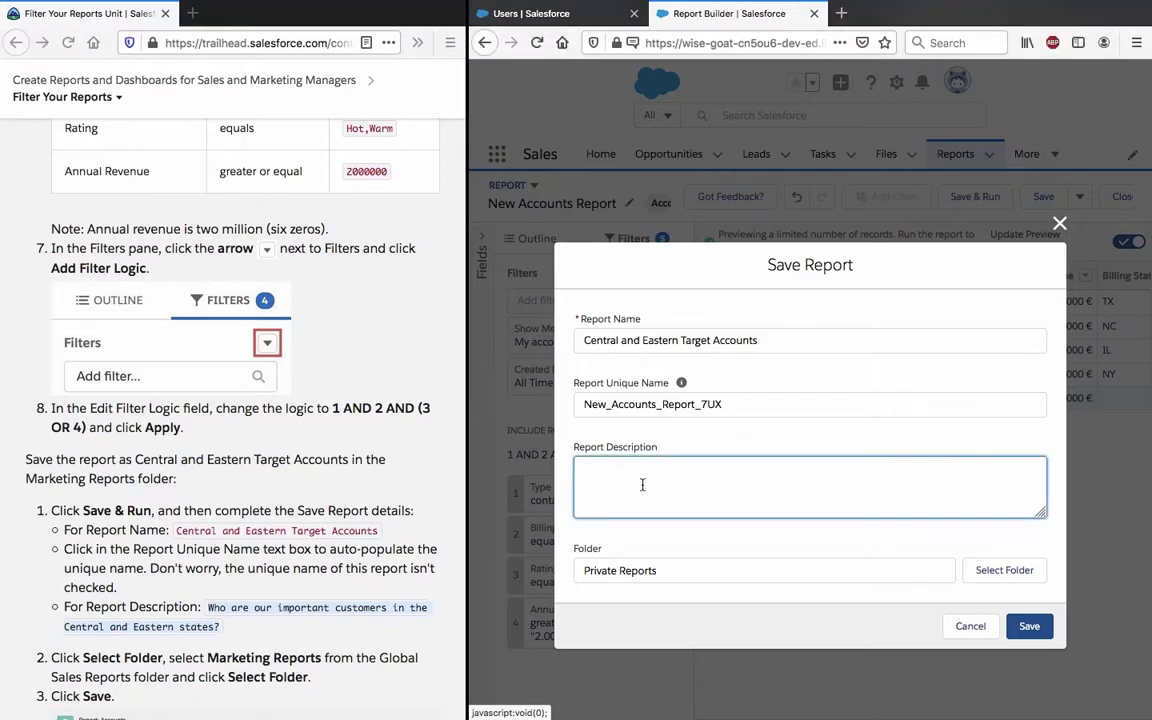
key(ctrl+v)
key(ctrl+a)
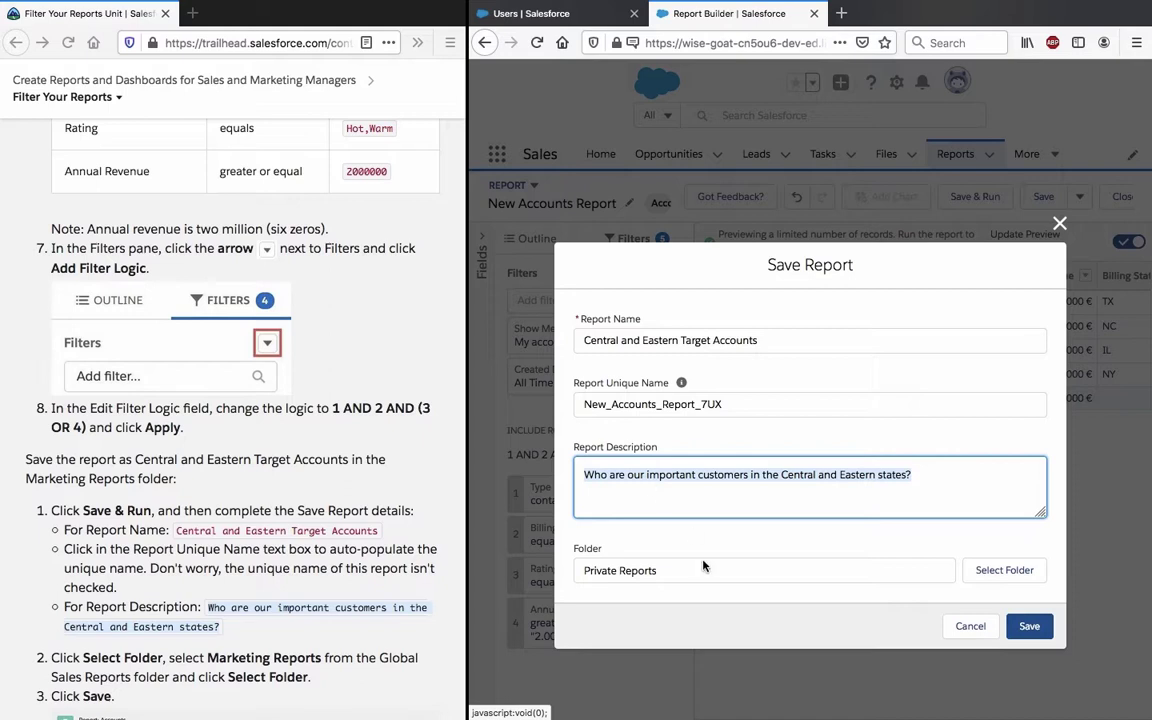
click(703, 566)
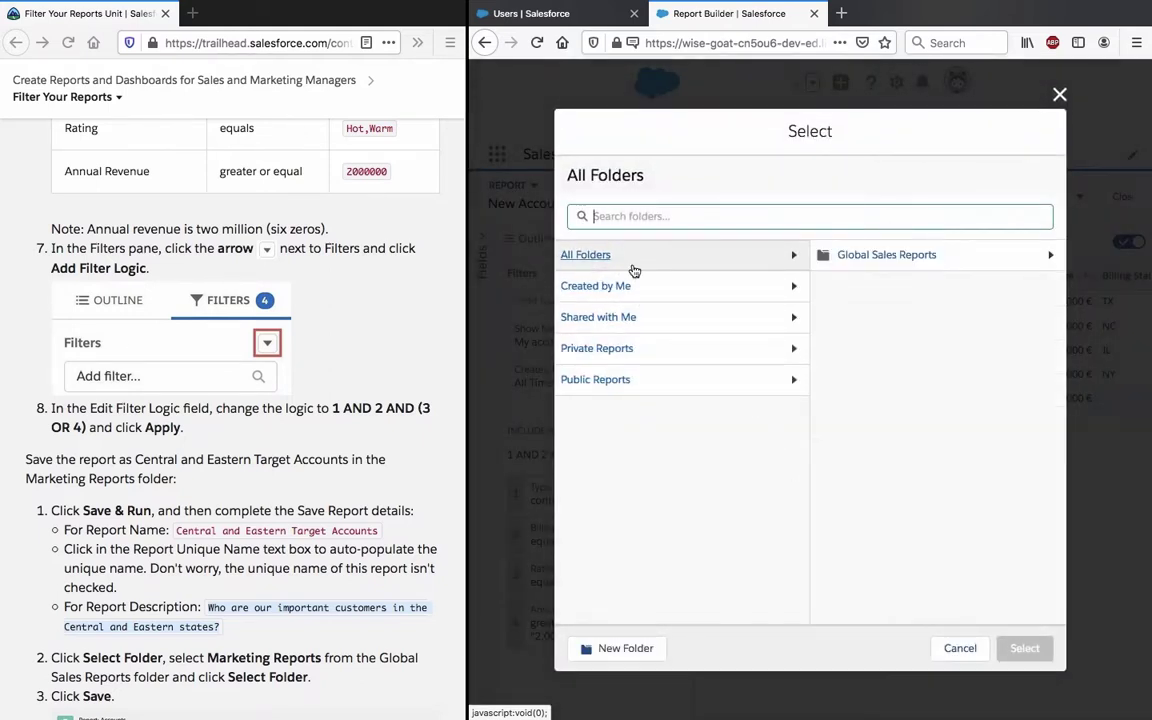
Choose Global Sales Reports > Marketing Reports as the report's save folder
click(634, 269)
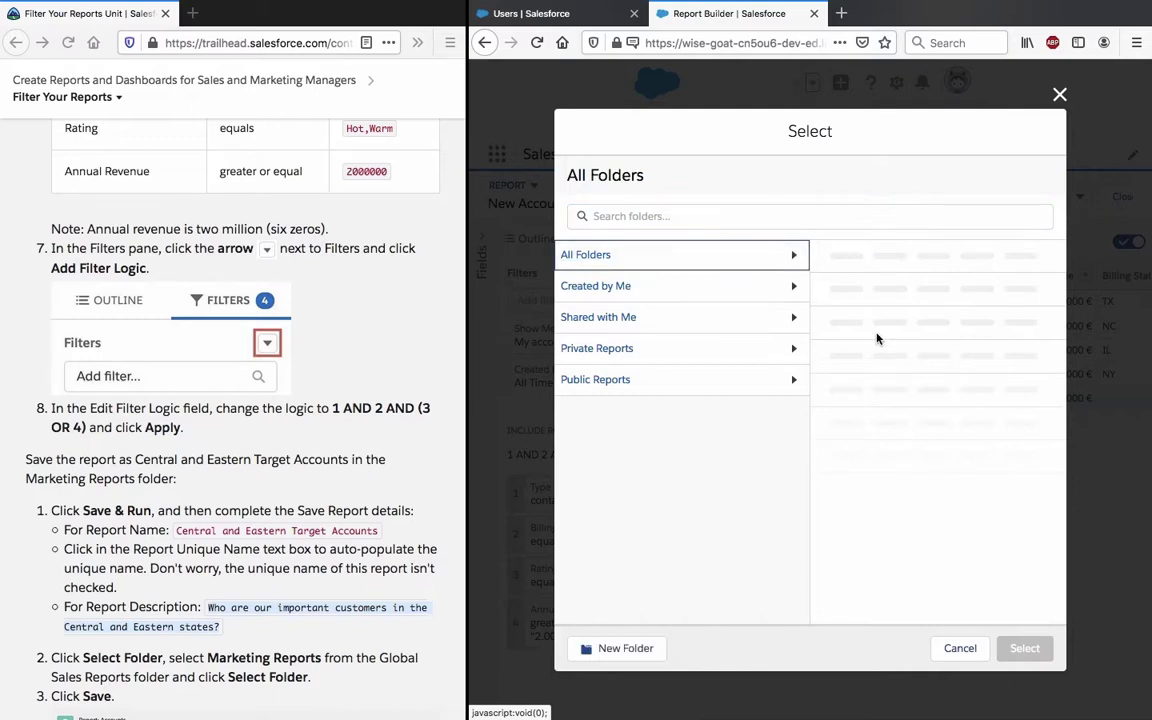
click(850, 257)
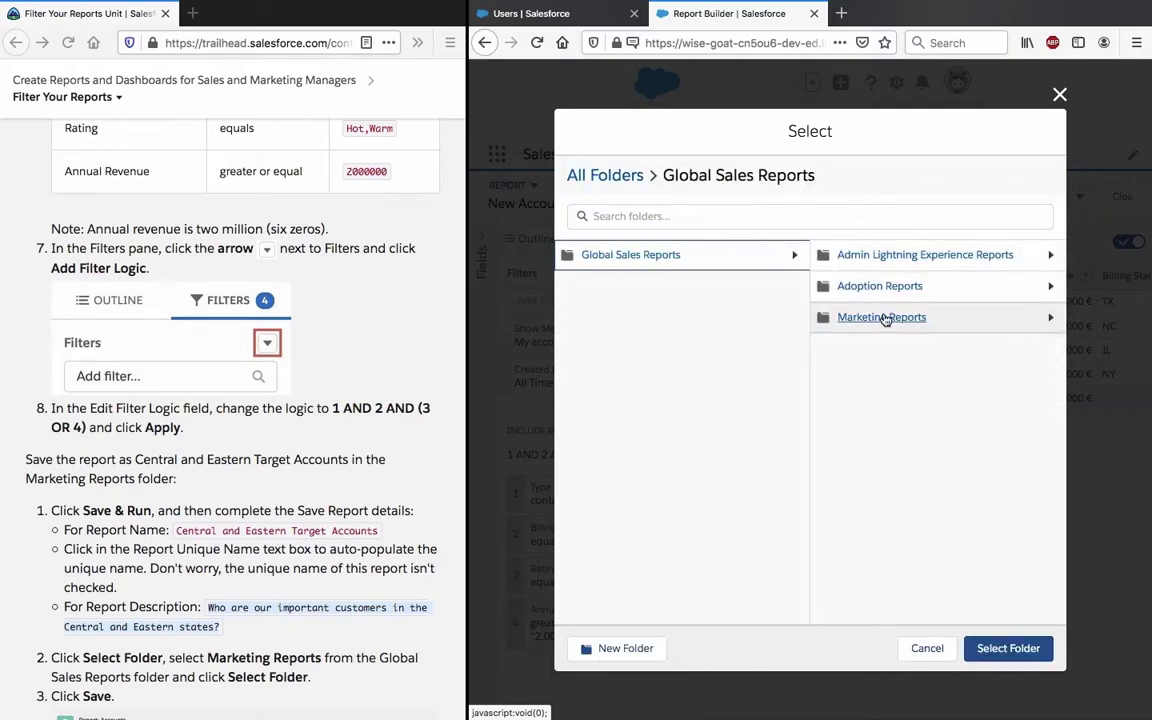
click(882, 317)
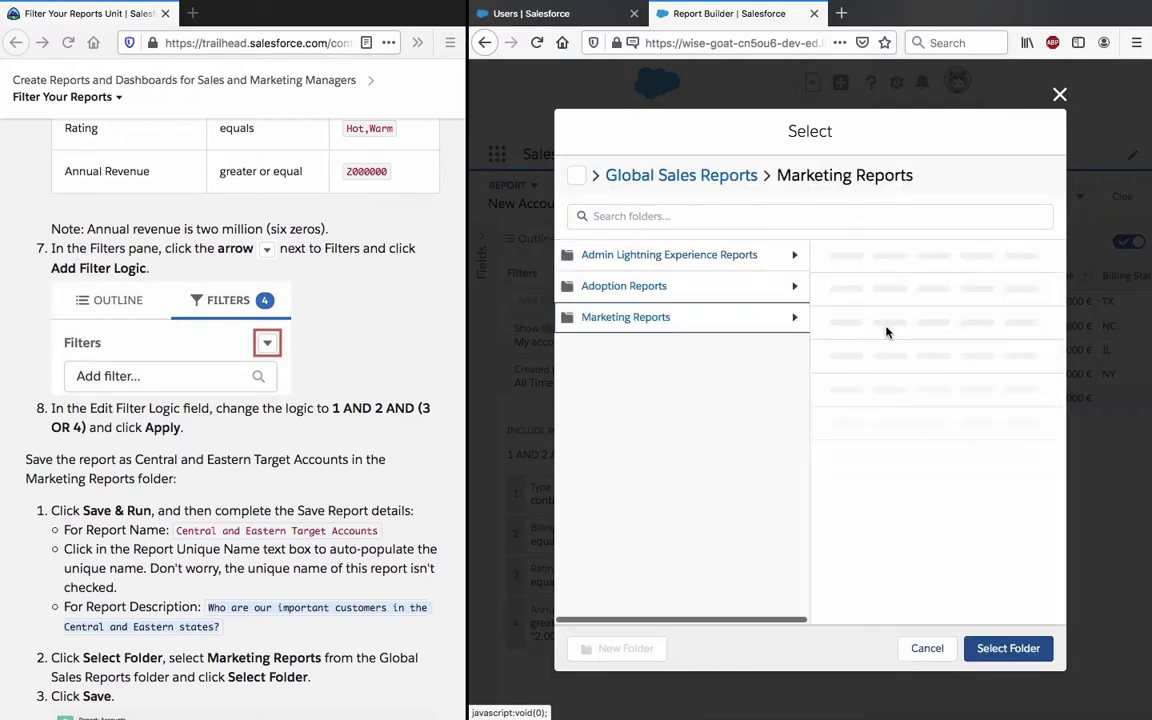
click(1029, 649)
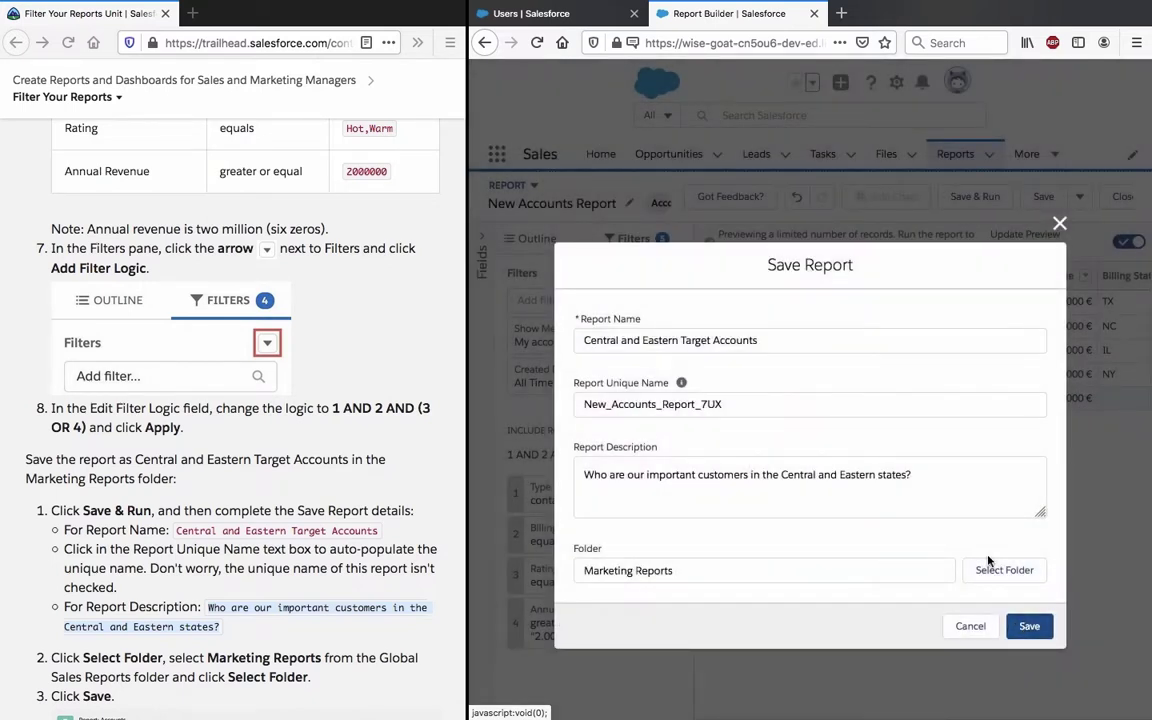
Save the report and review its 4 accounts totalling 6.589.000.000 € against the instructions
click(1029, 626)
scroll(300, 530, down, 5)
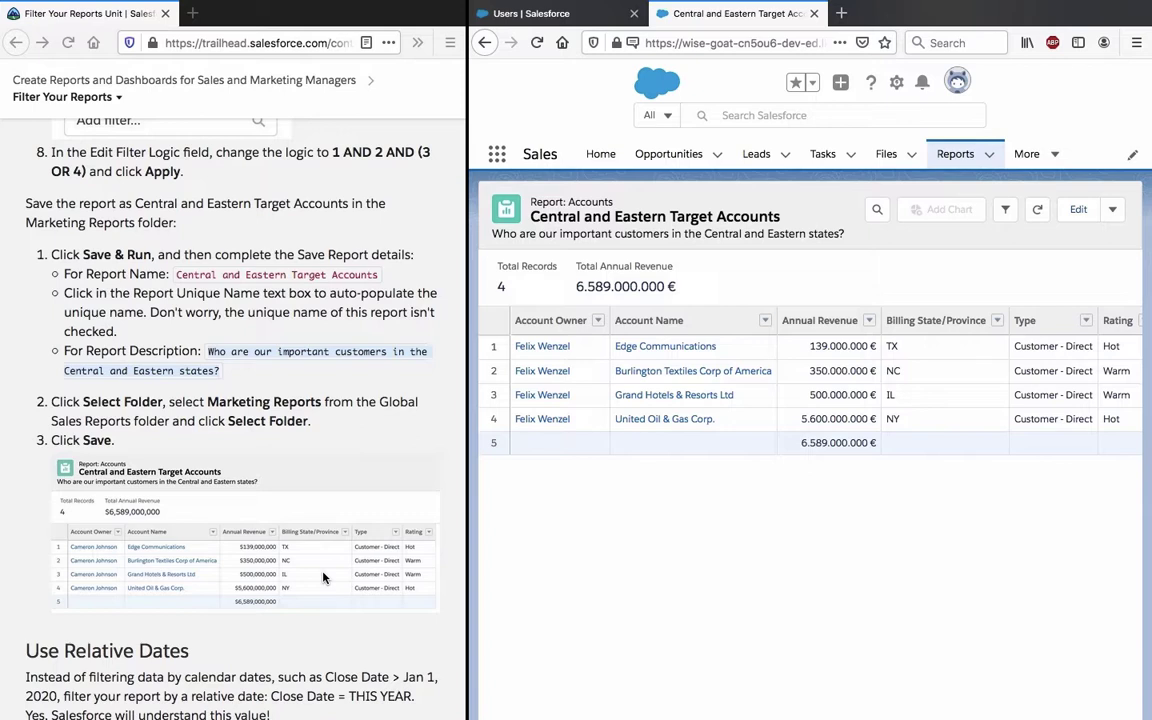
scroll(323, 577, down, 10)
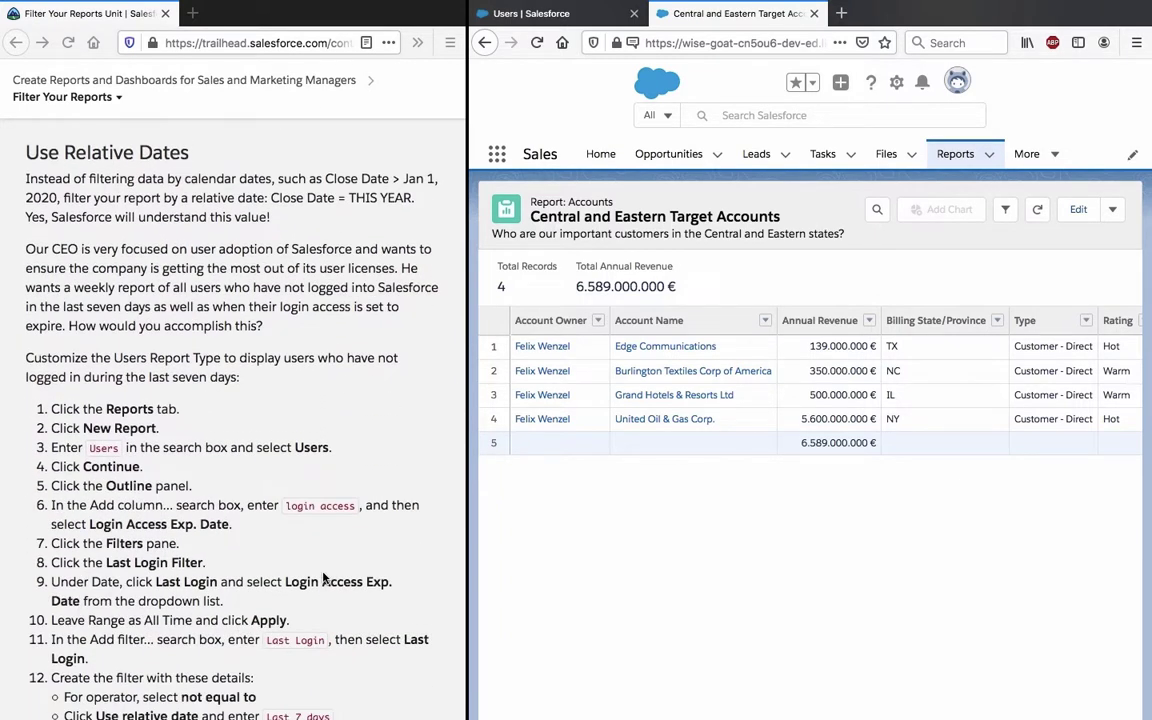
scroll(231, 312, down, 1)
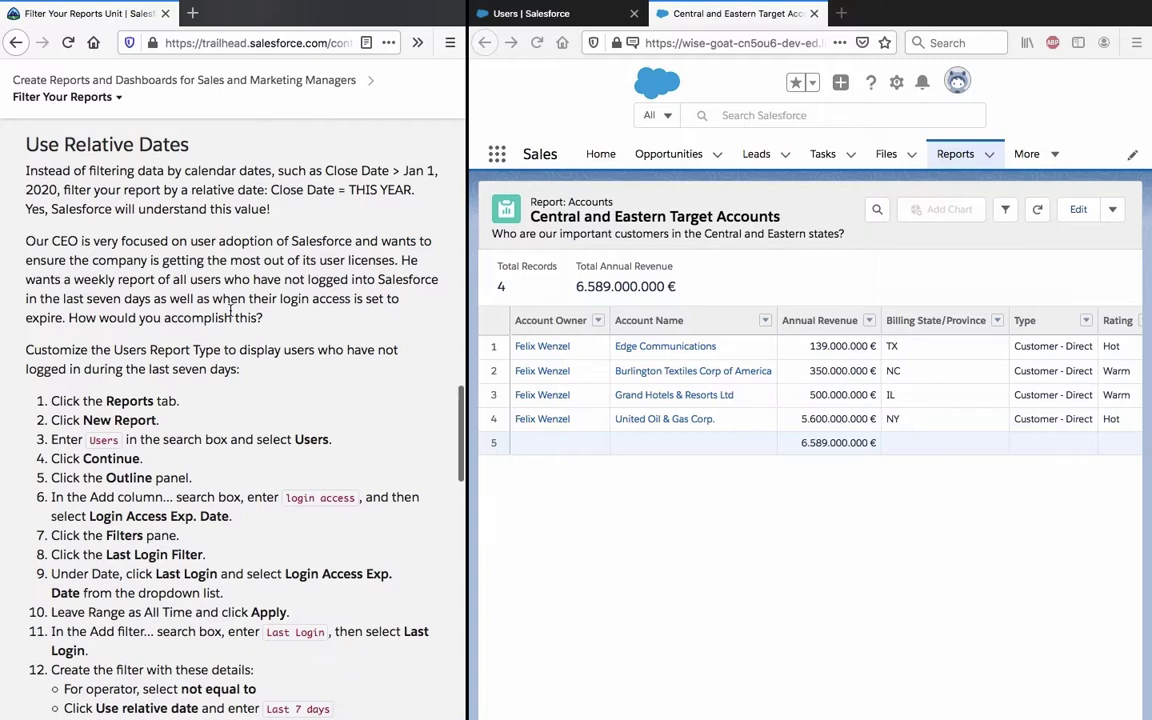
triple_click(350, 292)
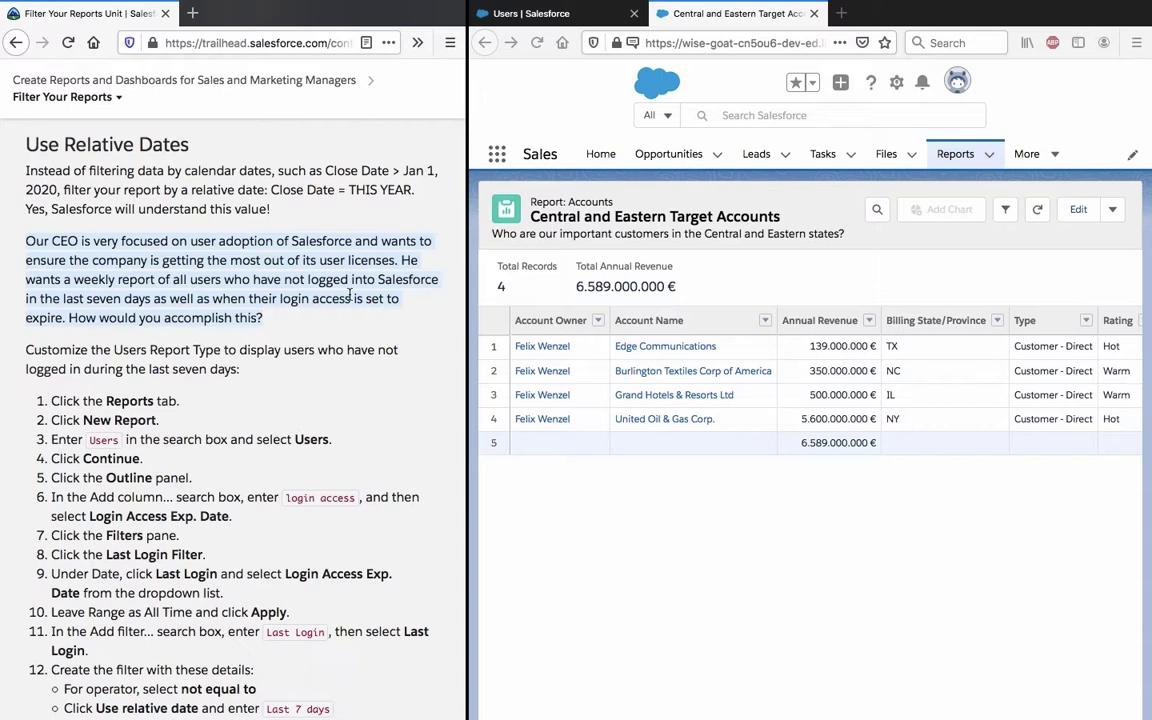
Create a new report on the Users report type, found by searching 'User'
click(350, 294)
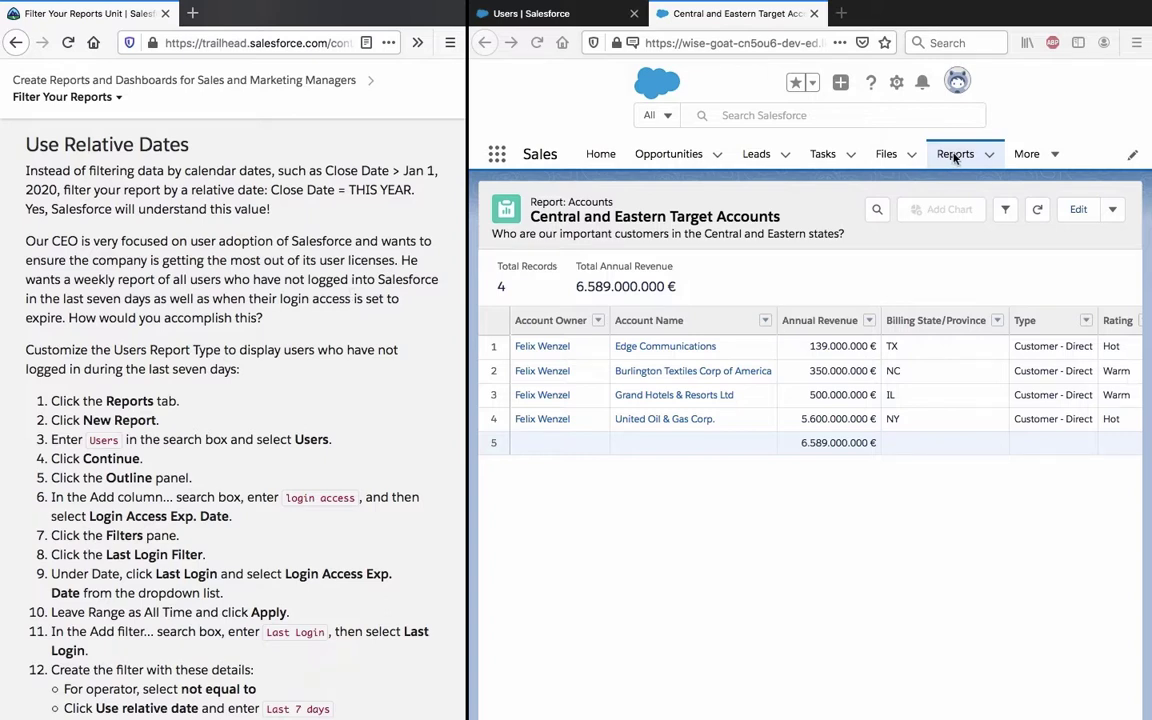
click(989, 155)
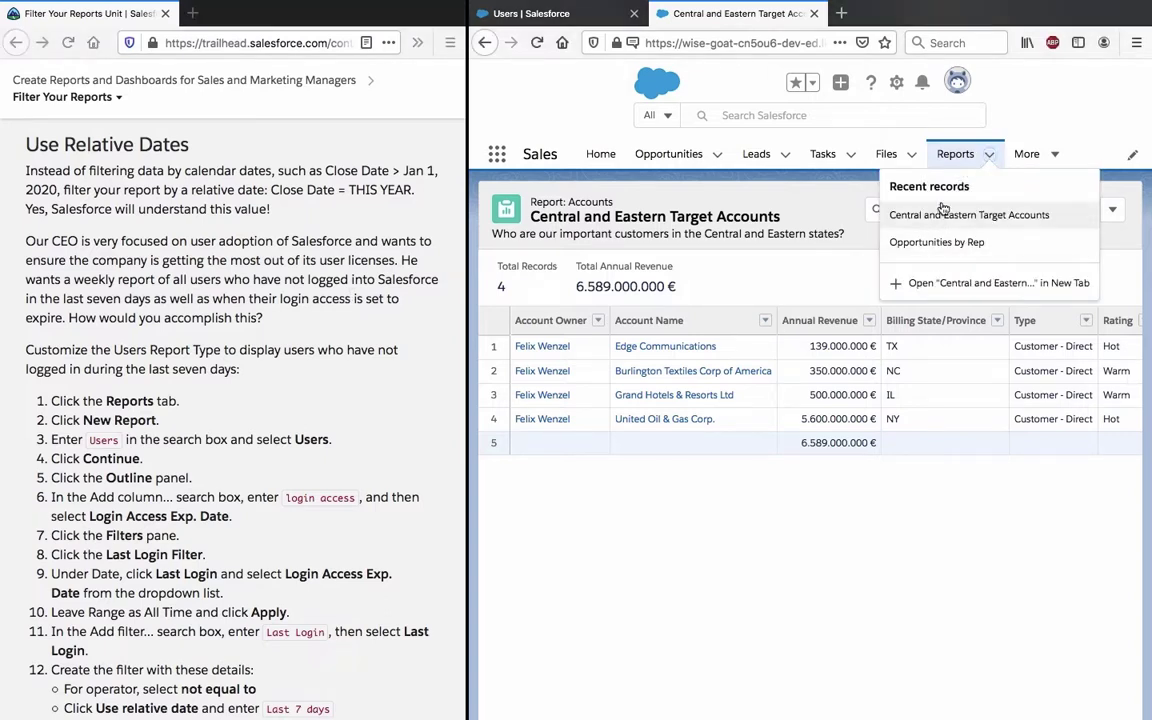
click(955, 154)
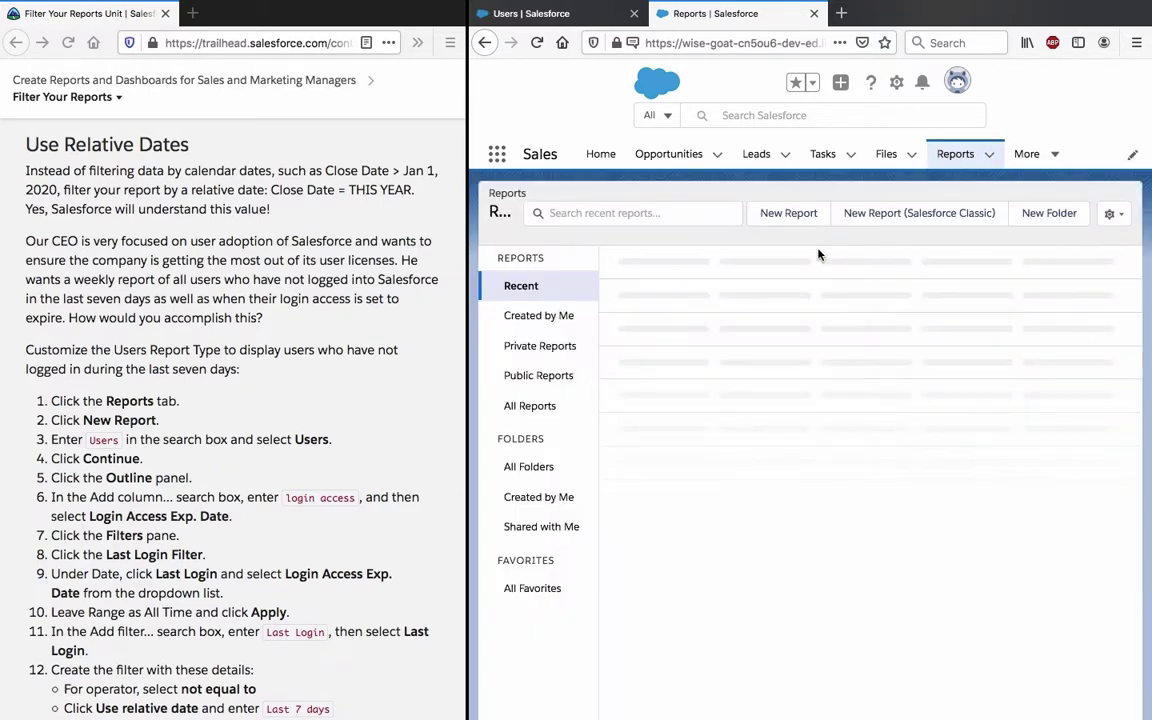
click(791, 214)
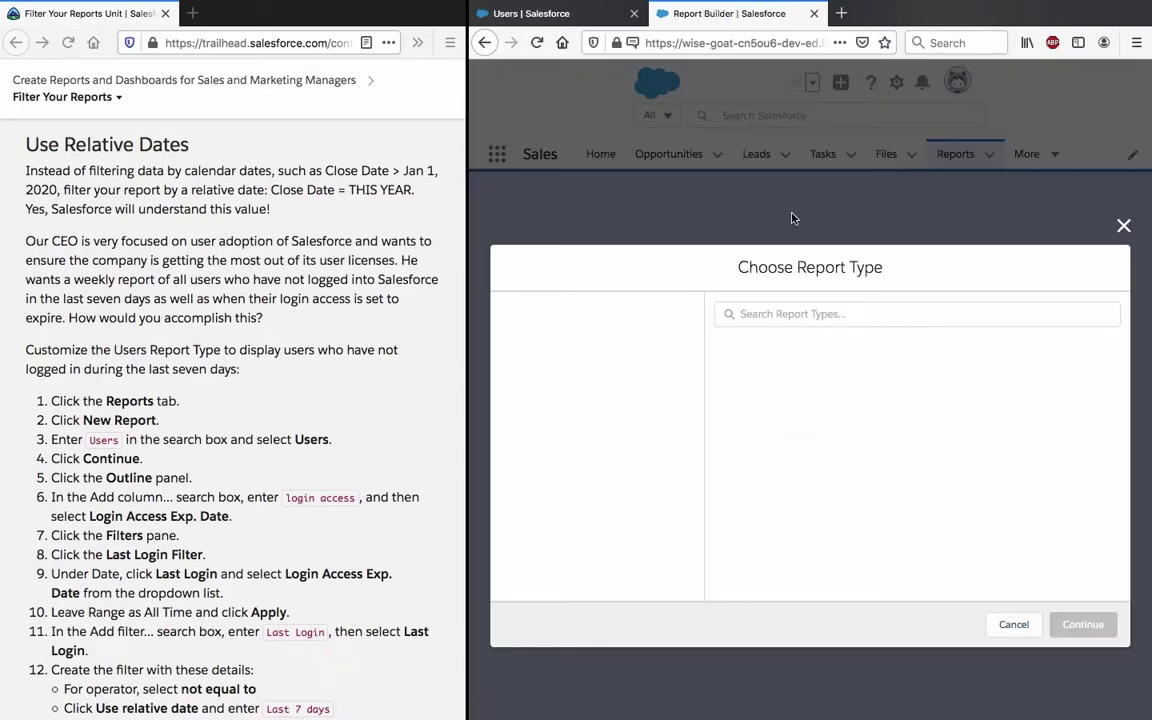
click(797, 314)
text(User)
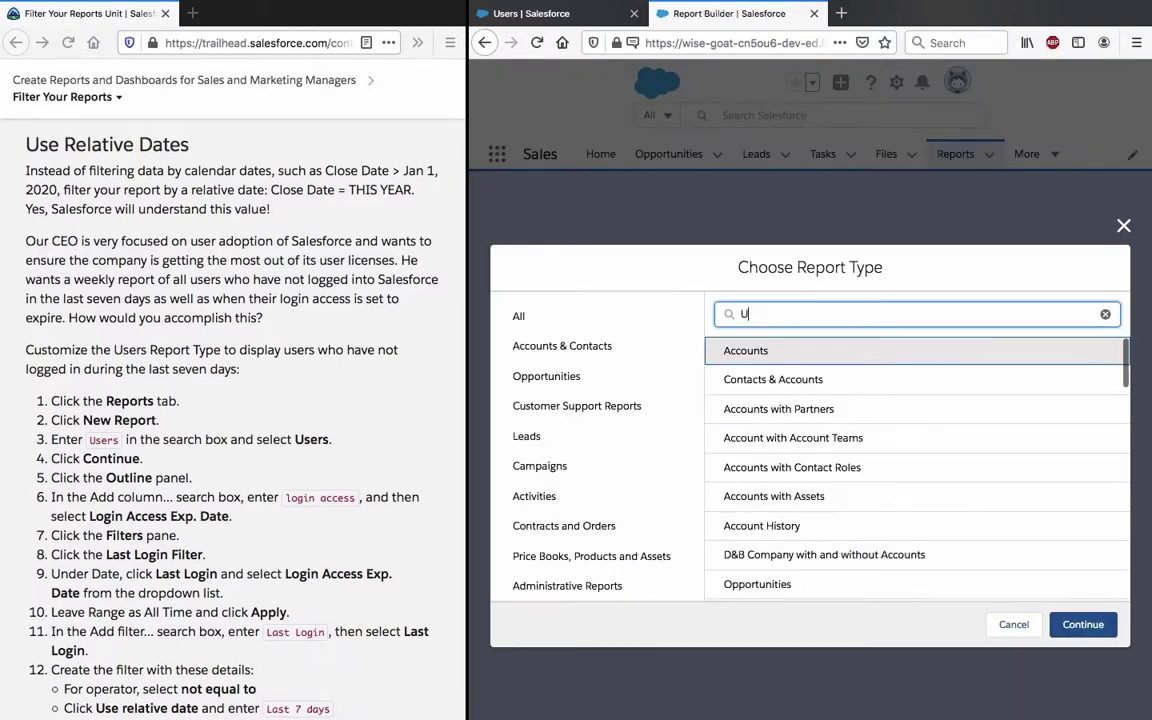
click(784, 356)
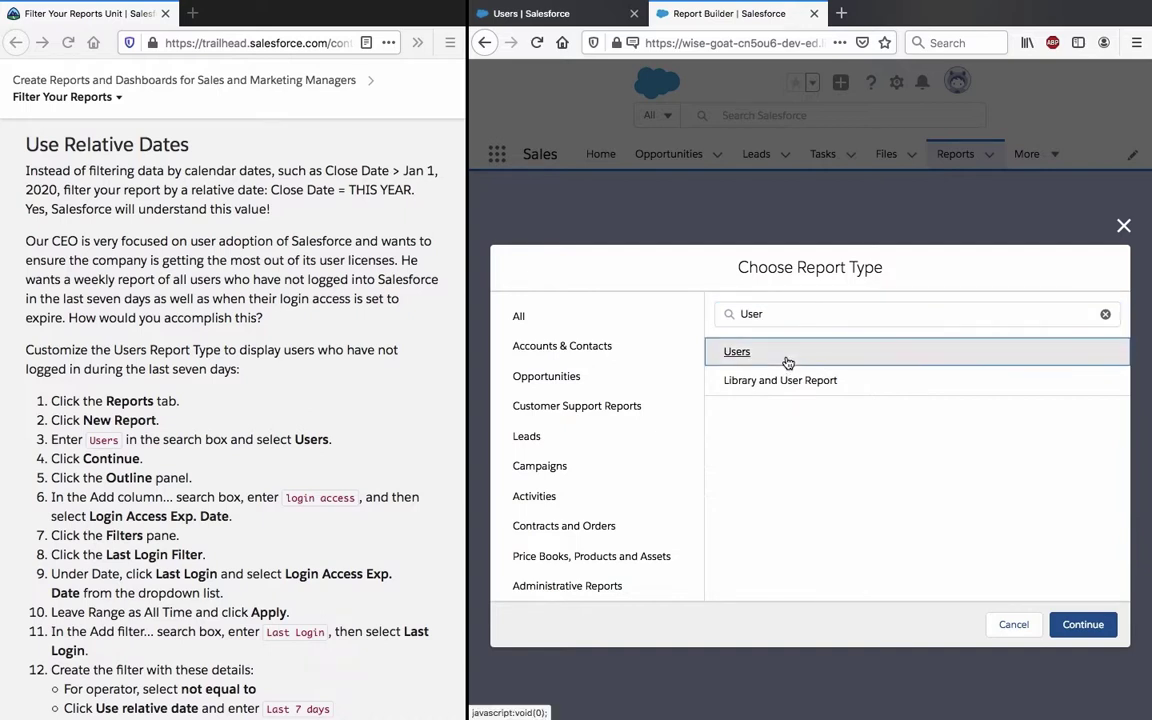
click(1090, 625)
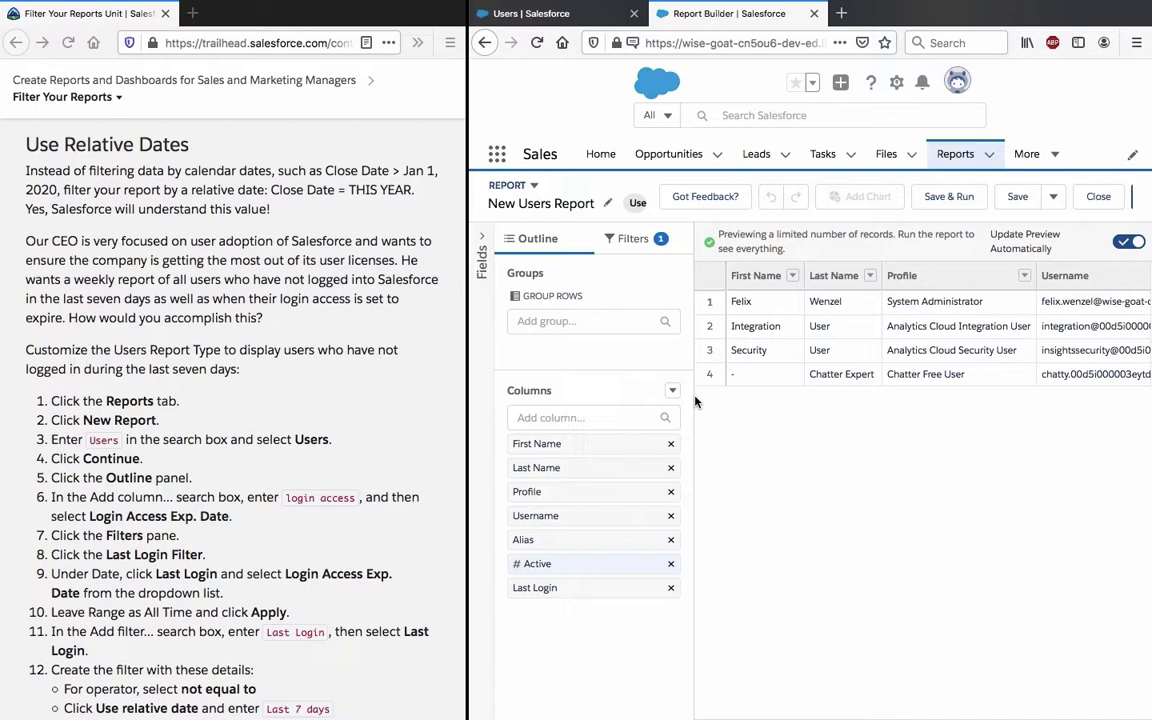
Search 'log' and add Login Access Exp. Date as the last report column, after Last Login
click(631, 245)
click(540, 239)
click(585, 409)
text(log)
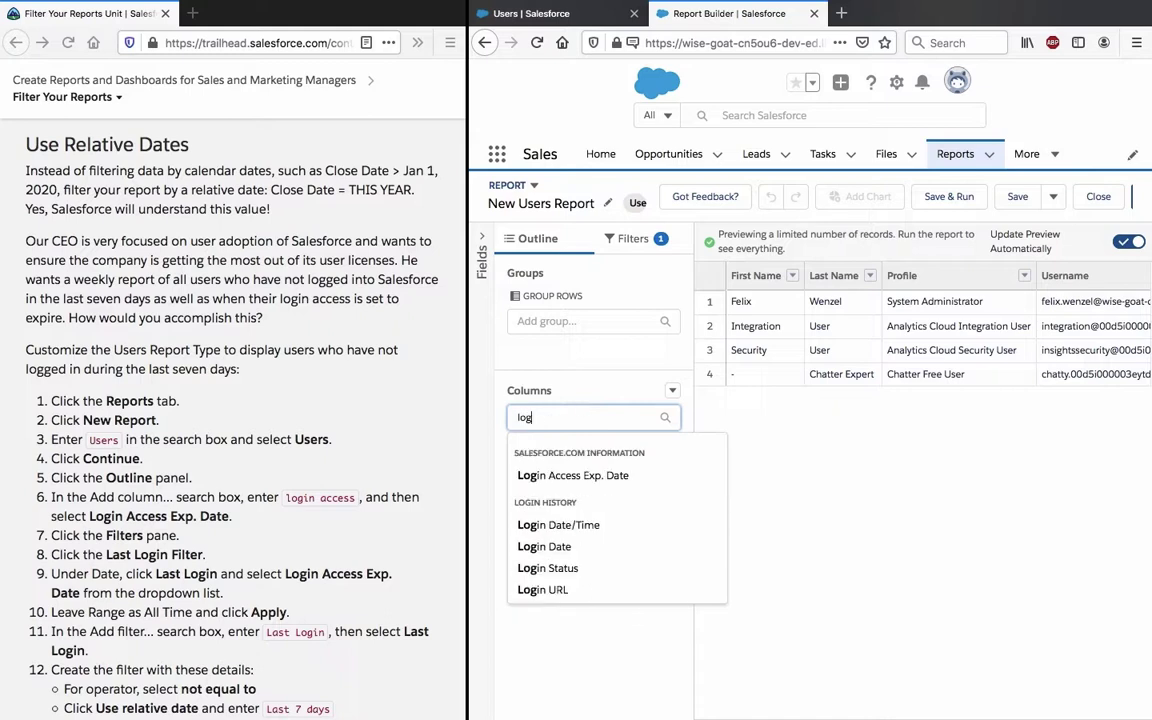
click(577, 477)
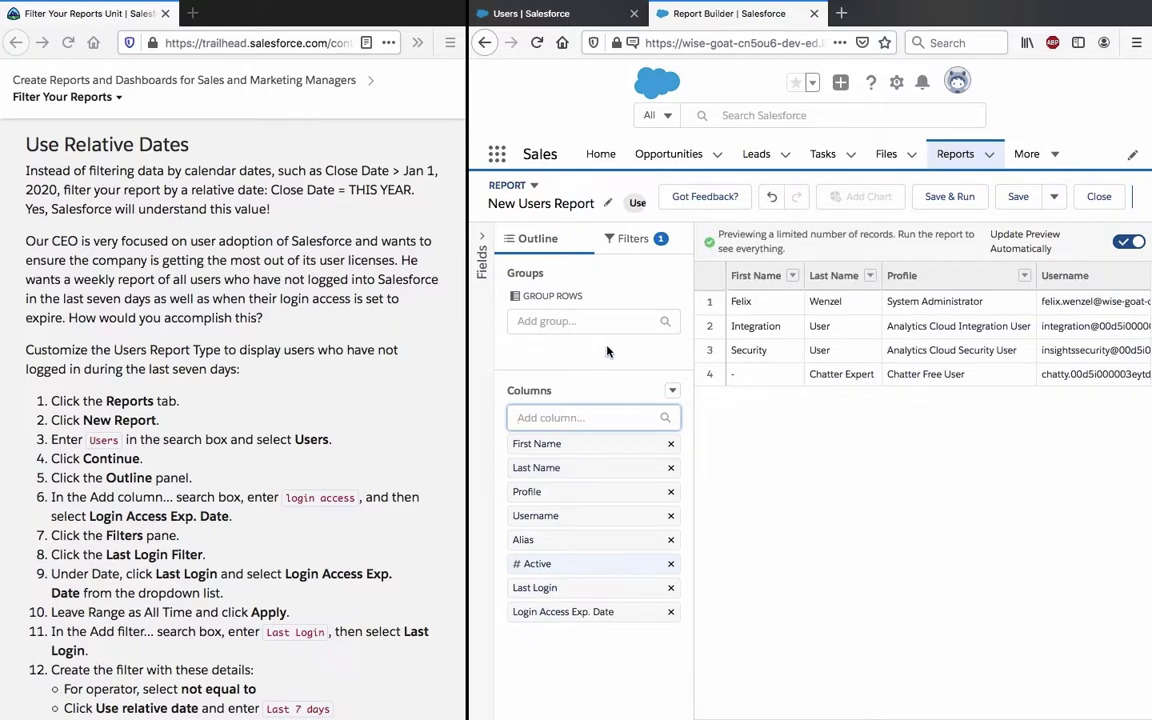
click(628, 238)
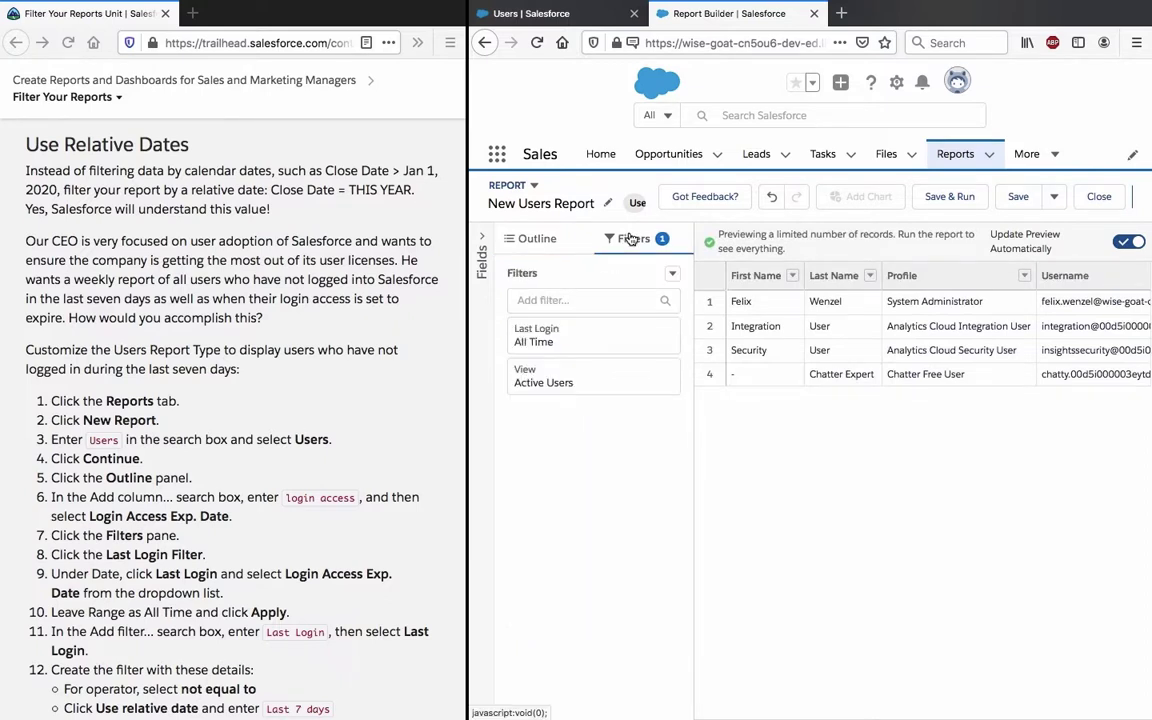
Add a Last Login filter and try its operator, calendar date and relative date options
click(617, 290)
text(las)
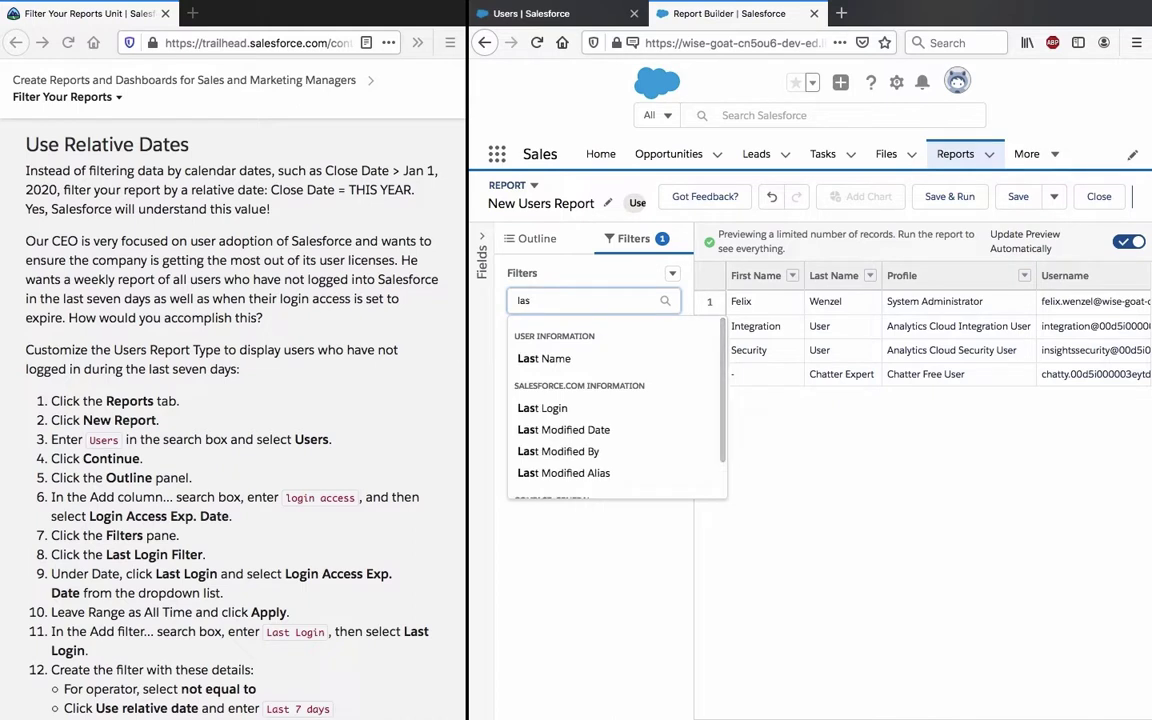
text(t lo)
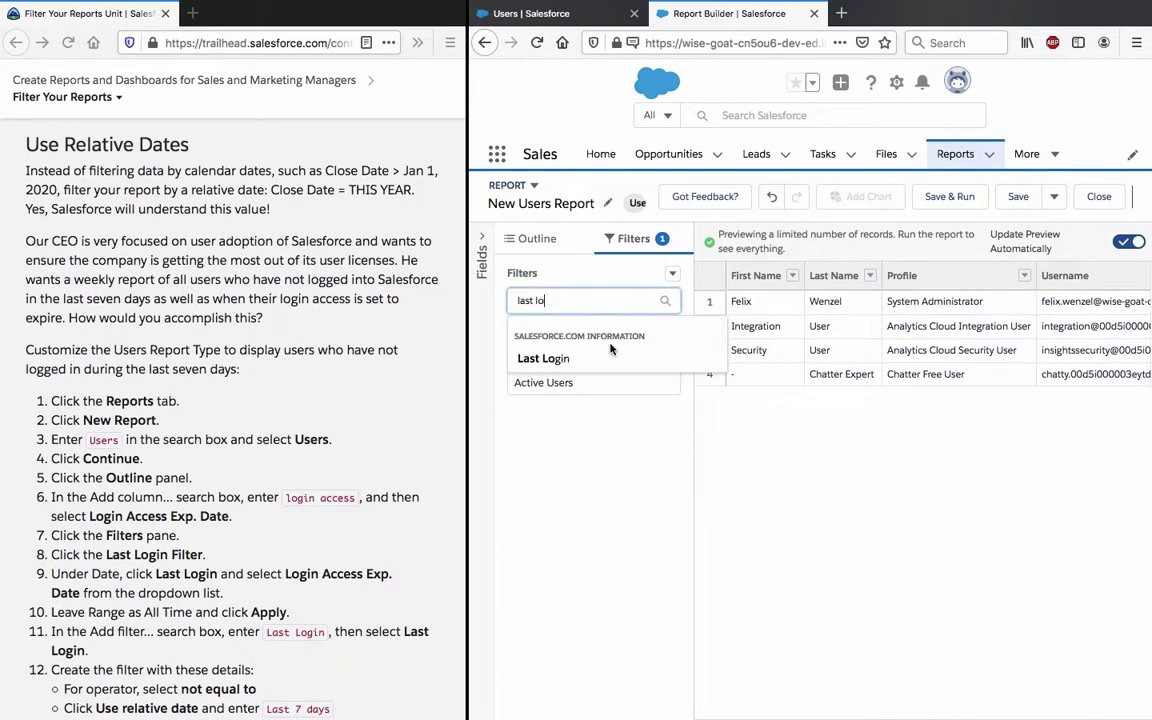
click(613, 358)
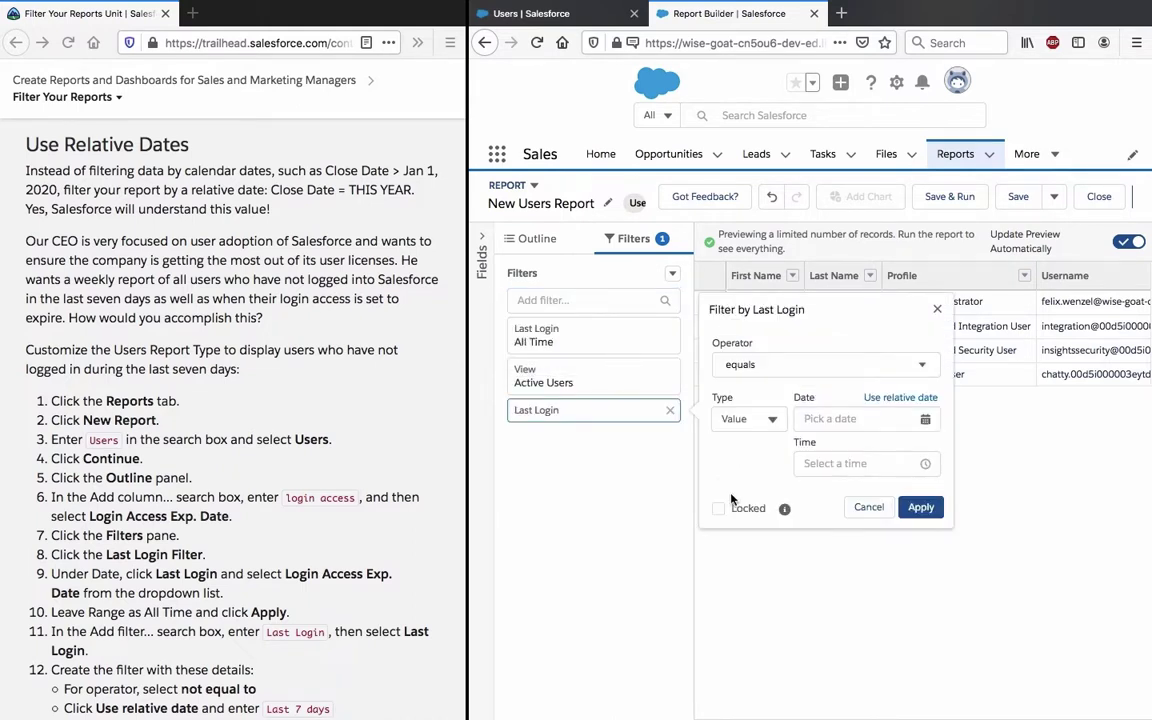
click(812, 368)
click(805, 386)
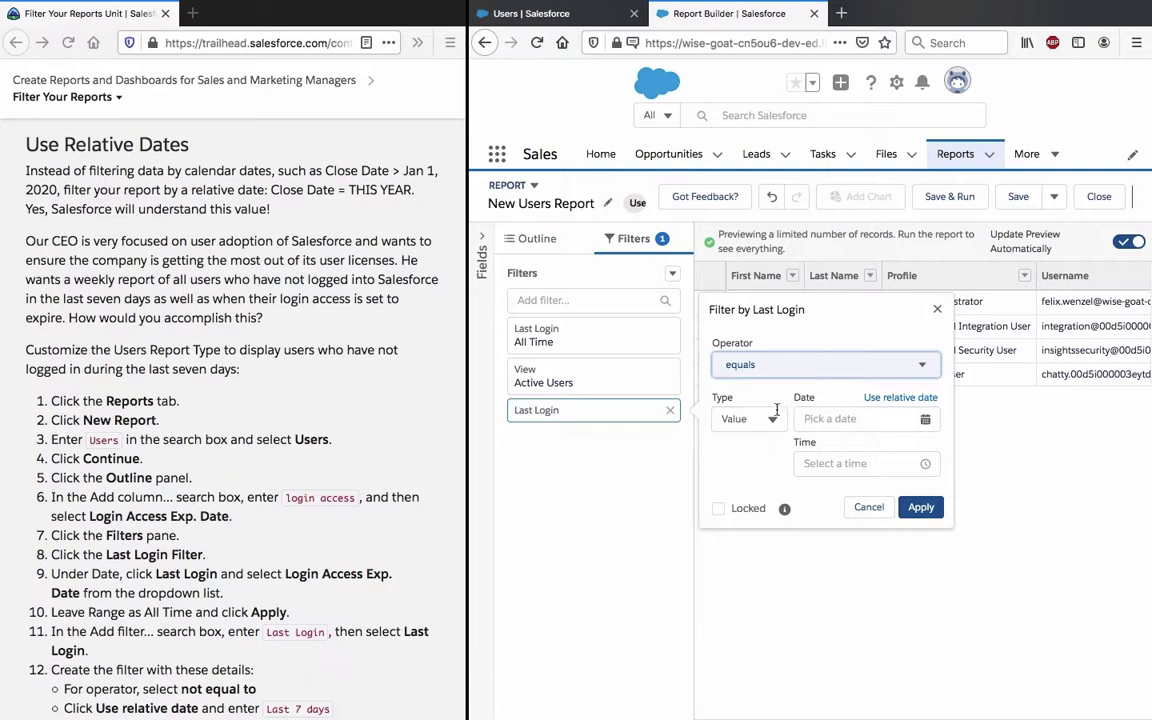
click(776, 412)
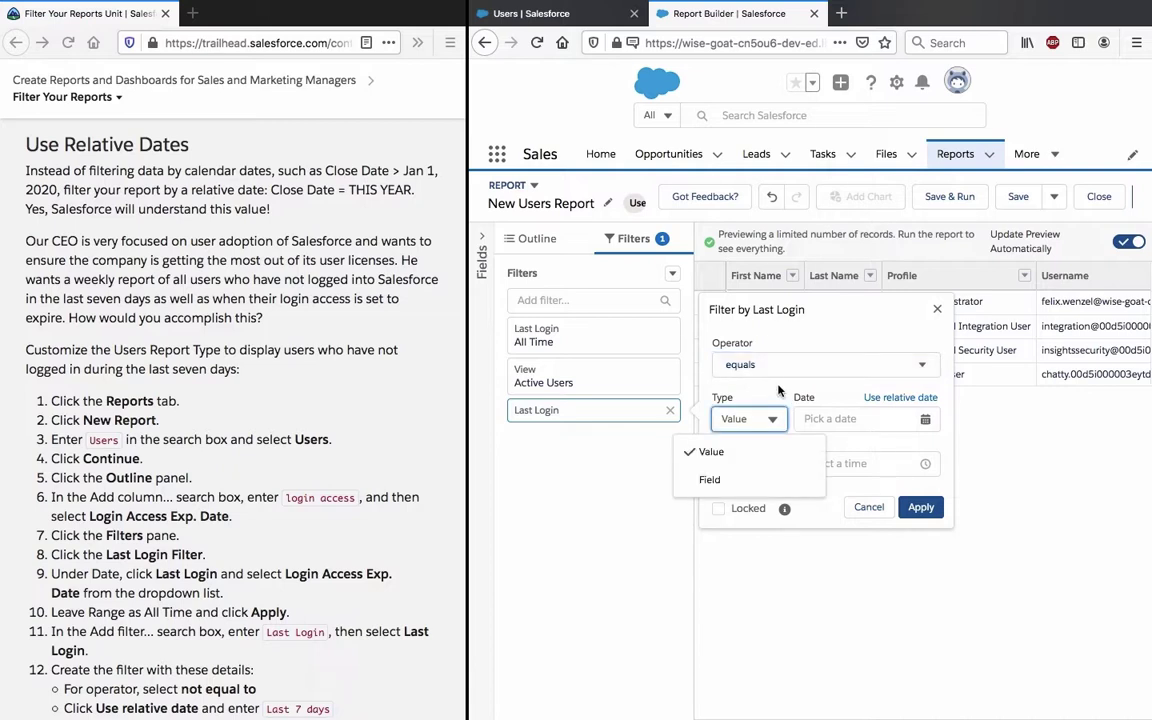
click(779, 390)
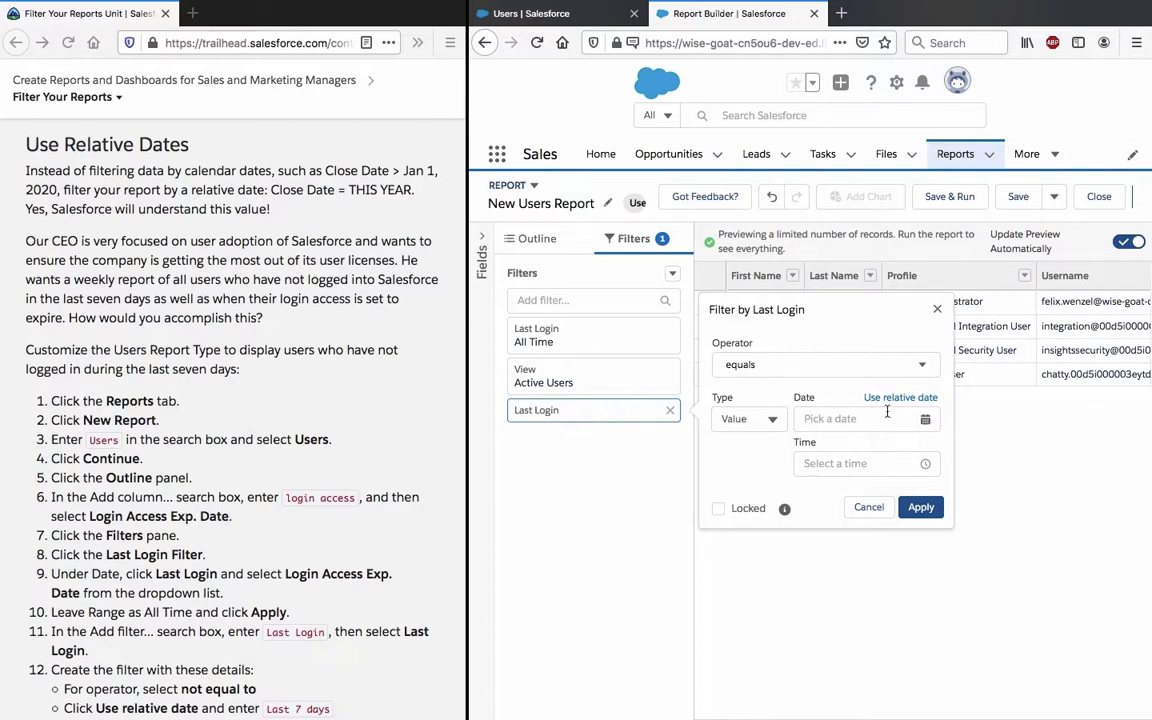
click(840, 419)
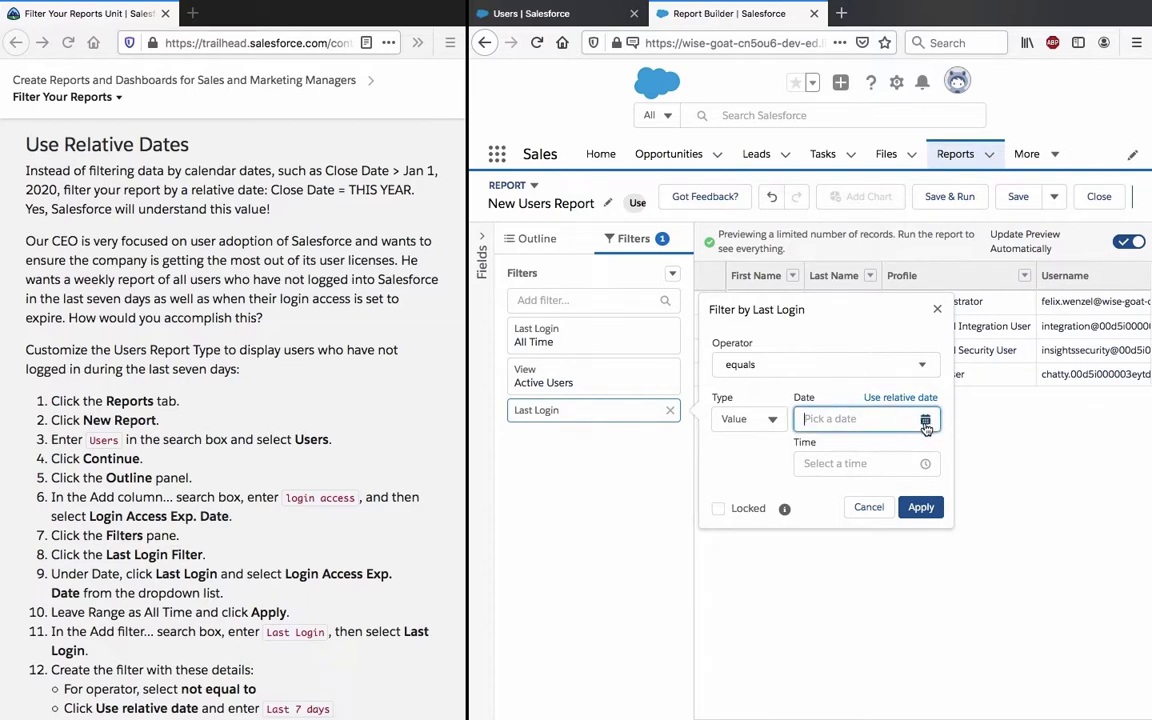
click(925, 421)
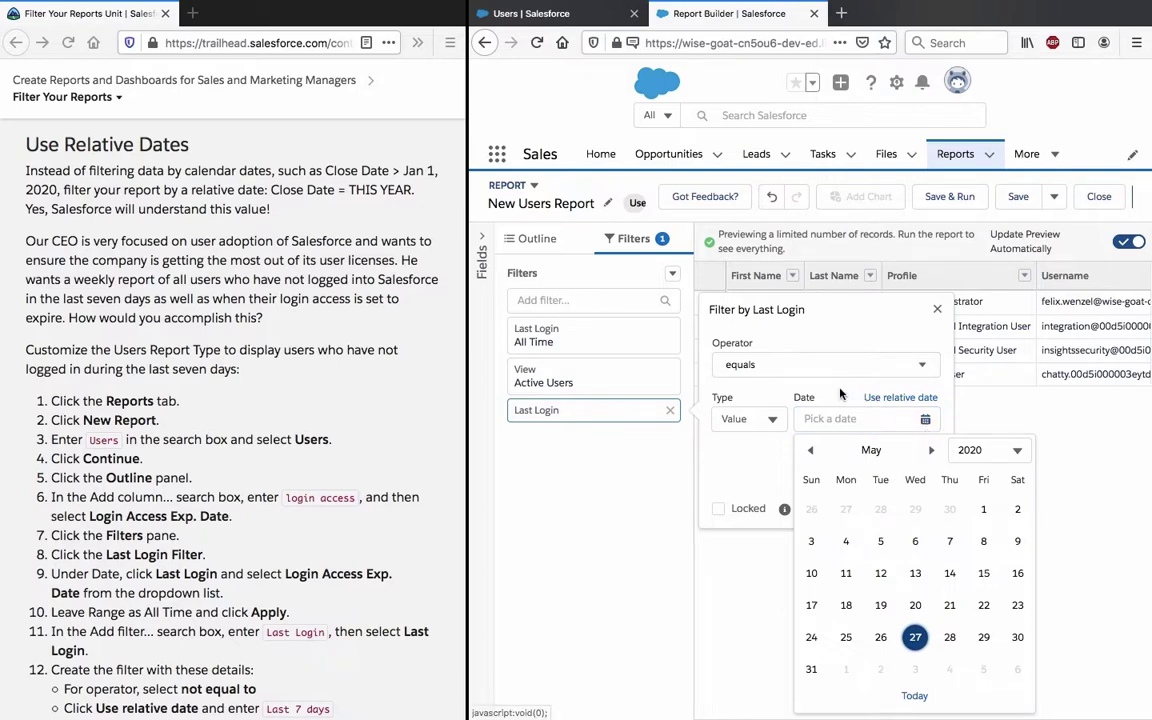
click(879, 398)
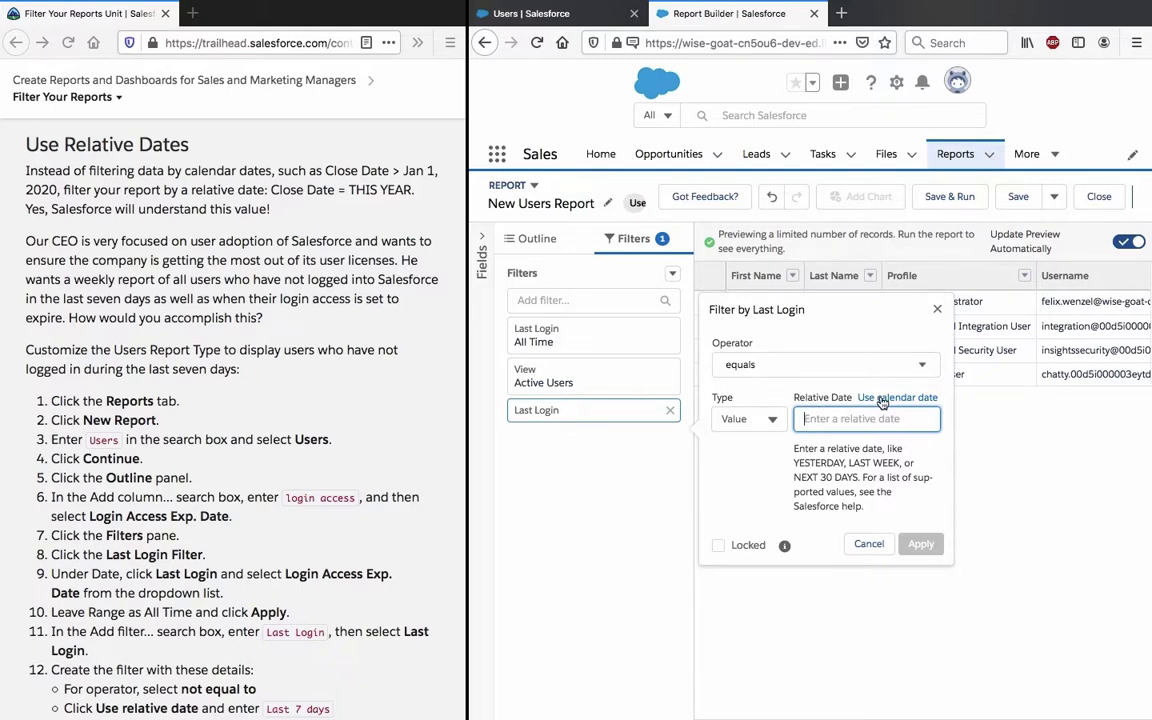
click(884, 398)
click(884, 399)
Try comparing Last Login against another field, then remove the unfinished filter
click(768, 420)
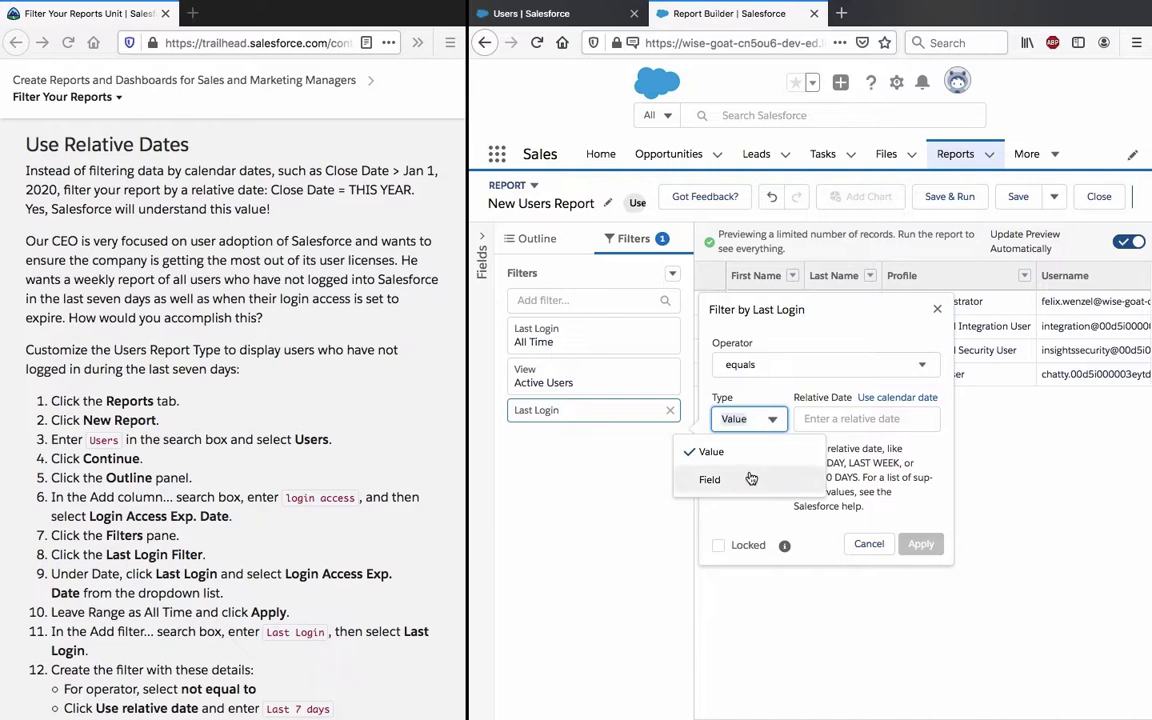
click(709, 479)
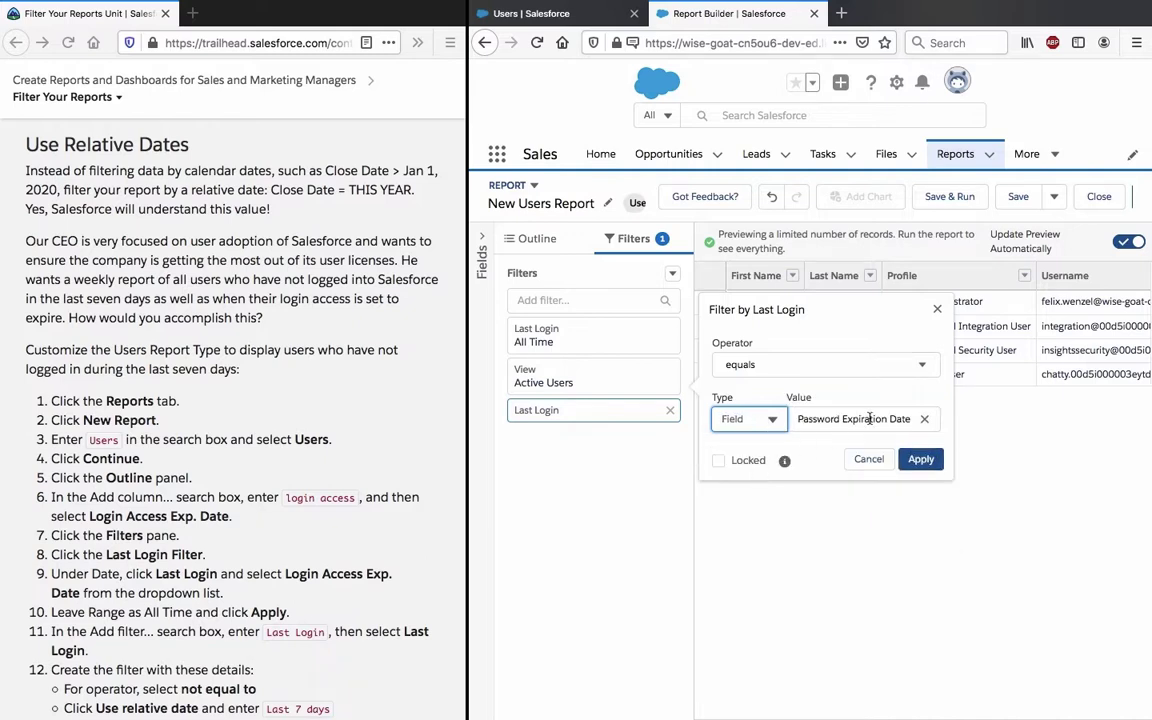
click(924, 419)
text(l)
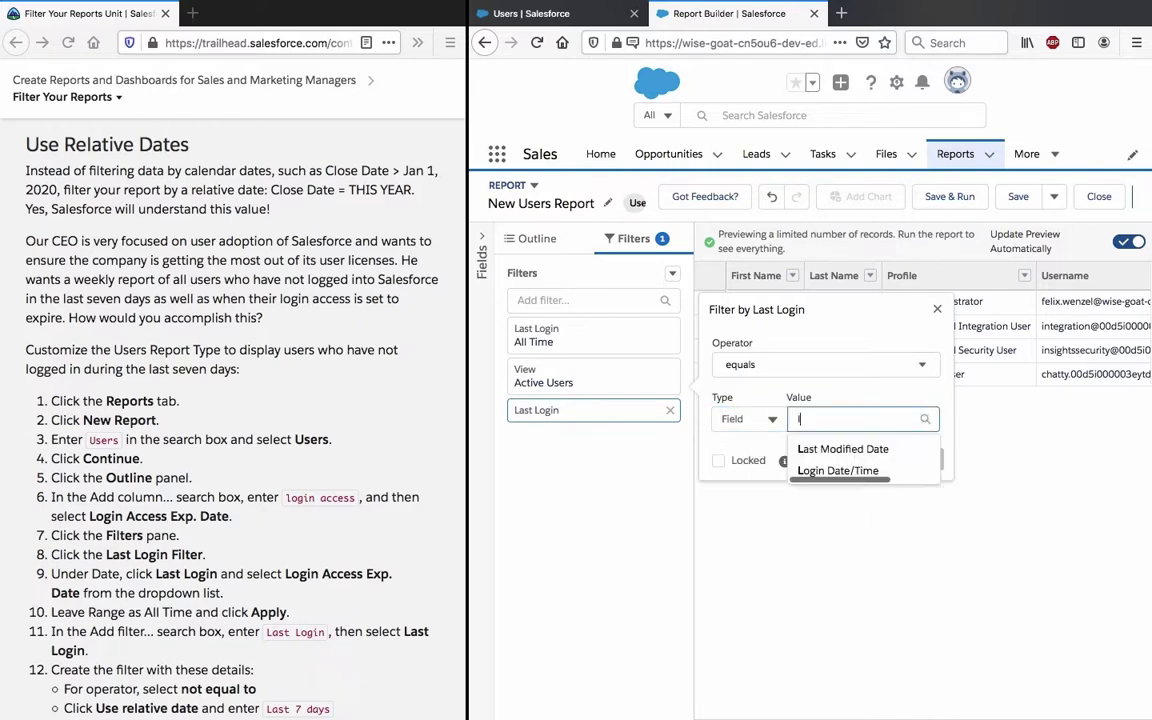
text(as)
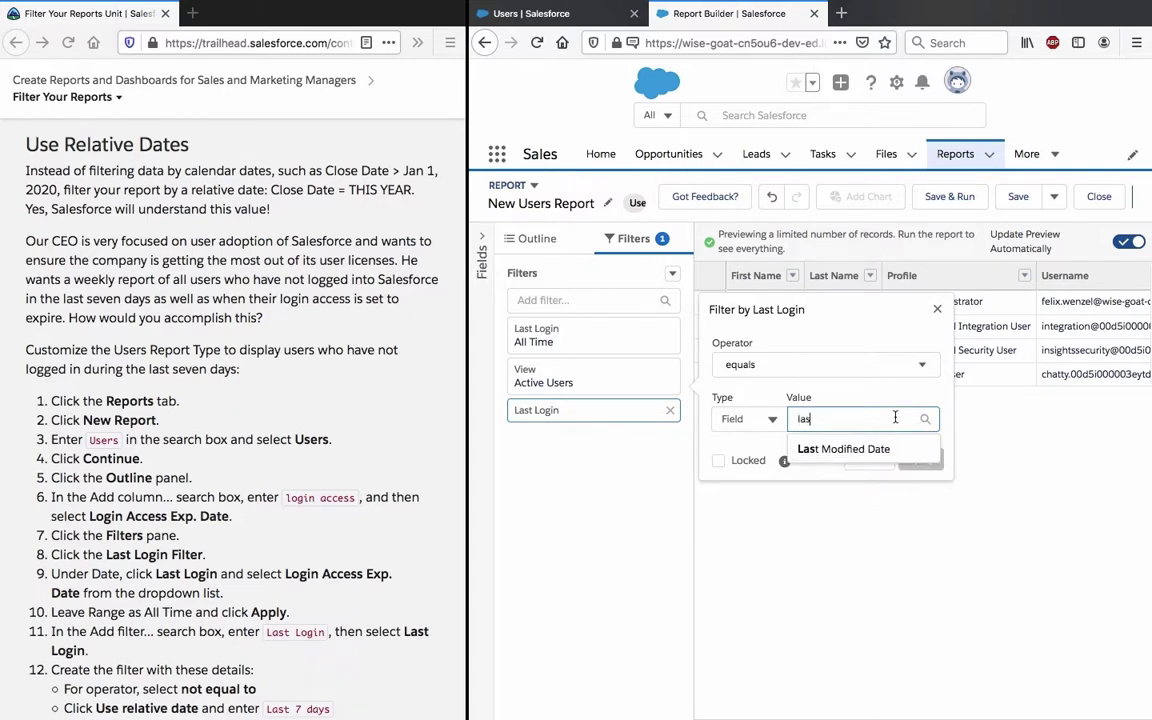
text(t lo)
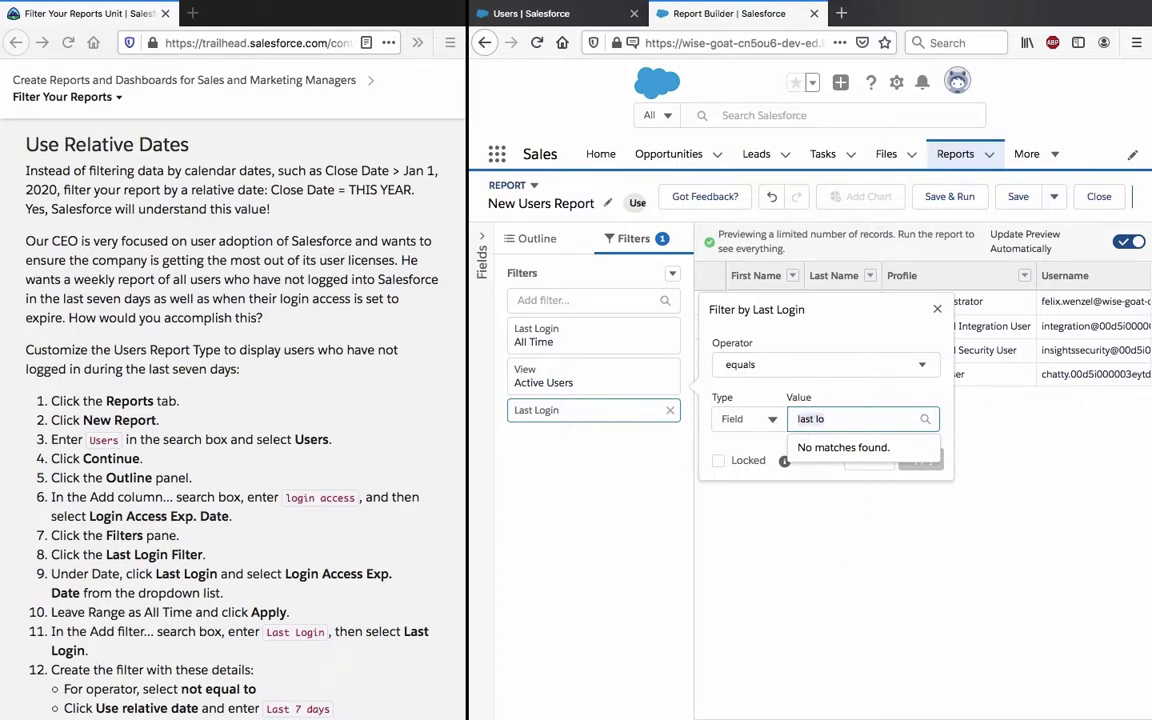
text(h)
key(BackSpace)
text(lo)
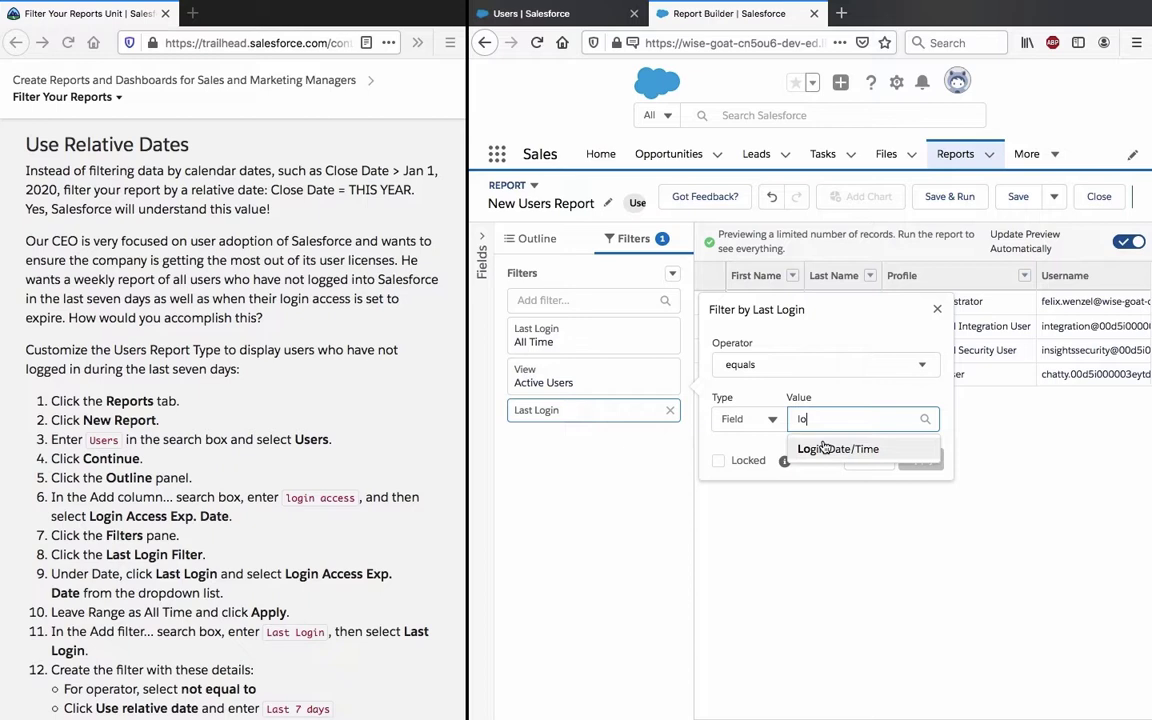
click(825, 364)
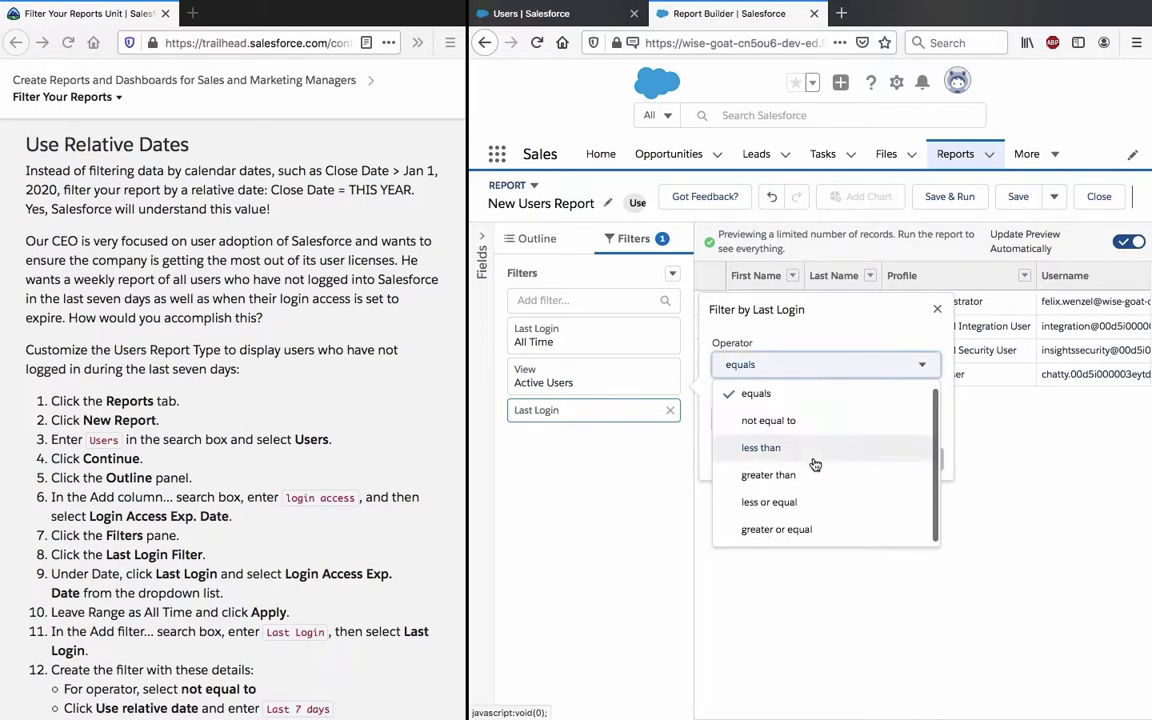
click(822, 364)
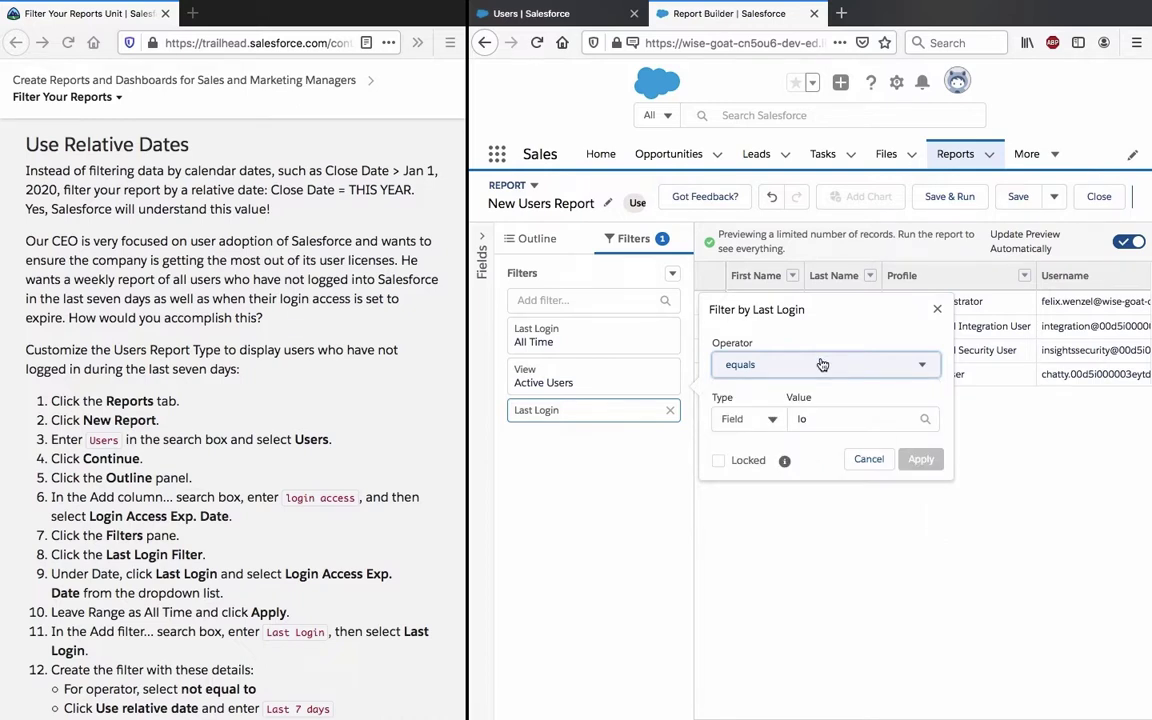
click(670, 410)
click(618, 300)
Add a Login Access Exp. Date filter from a 'login' field search
text(login)
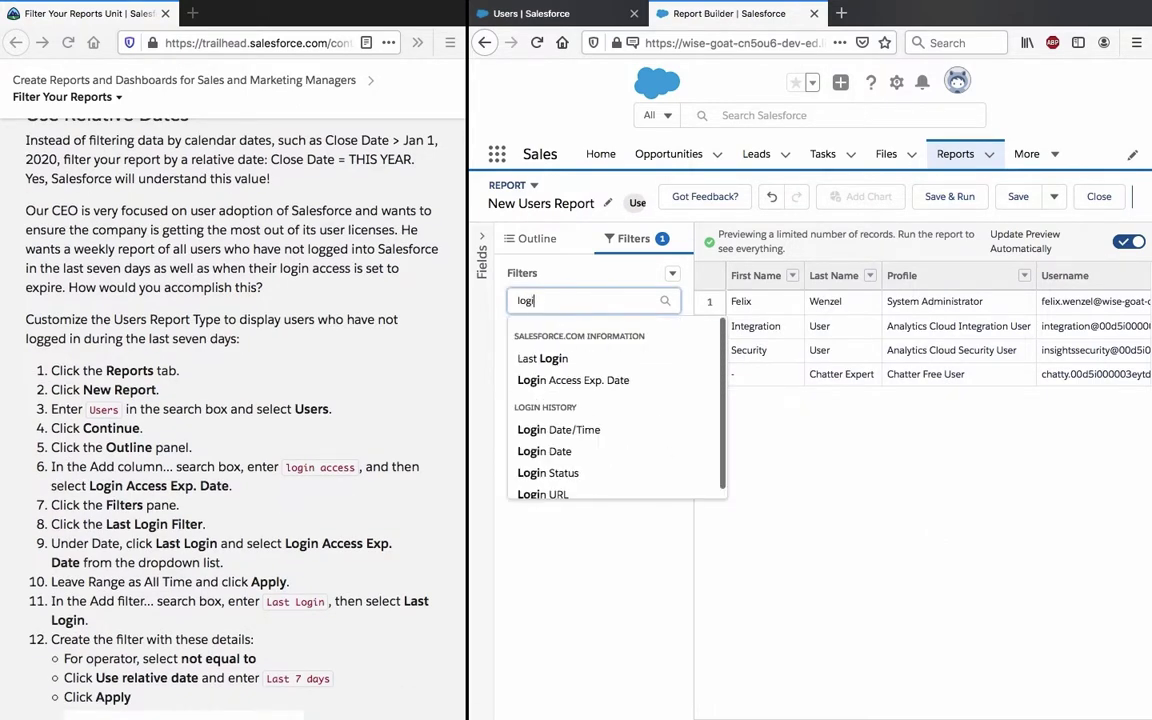
click(561, 380)
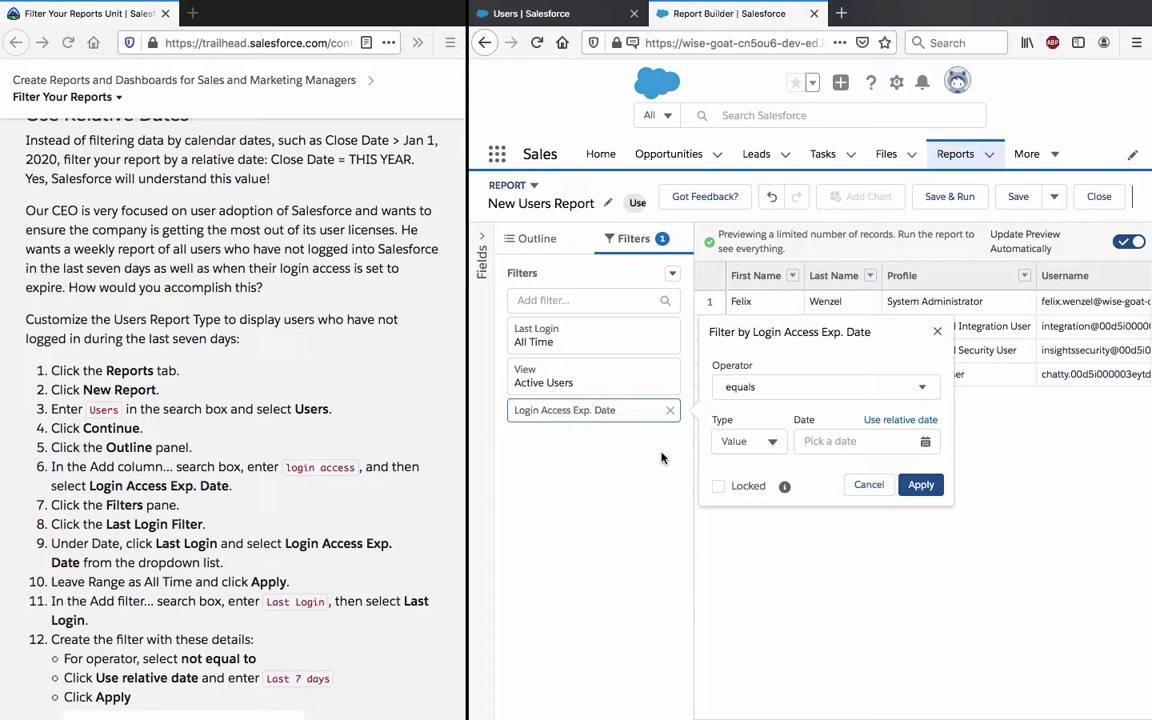
scroll(340, 636, down, 2)
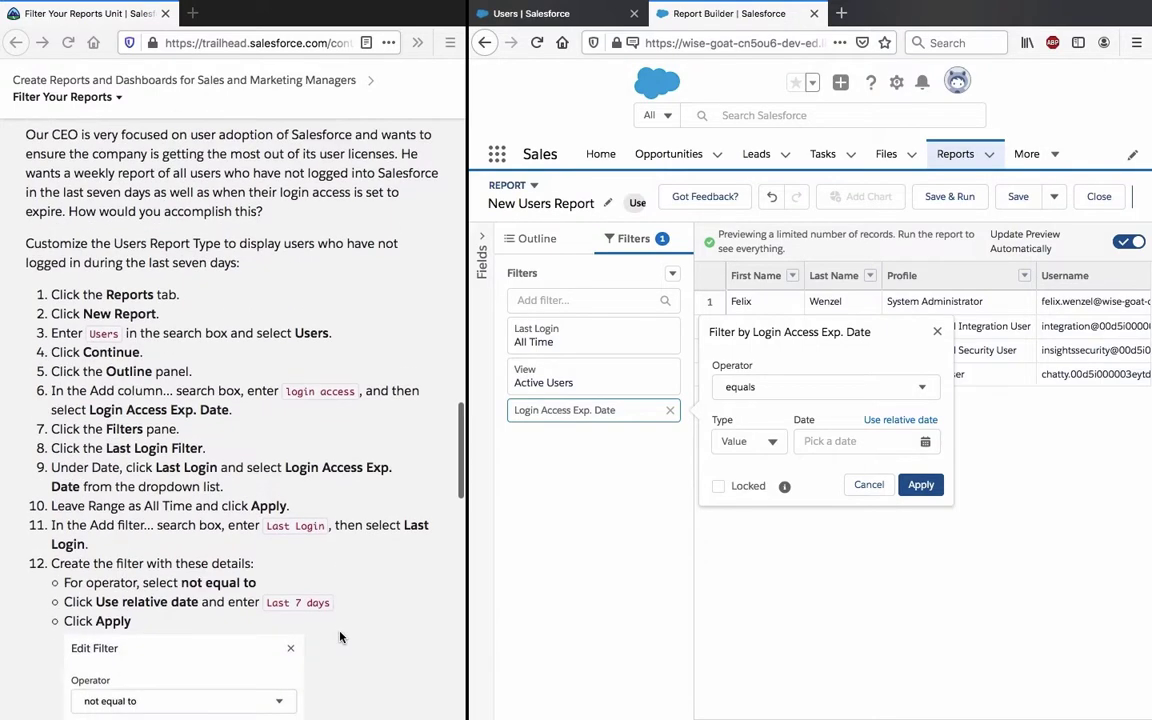
scroll(340, 636, down, 4)
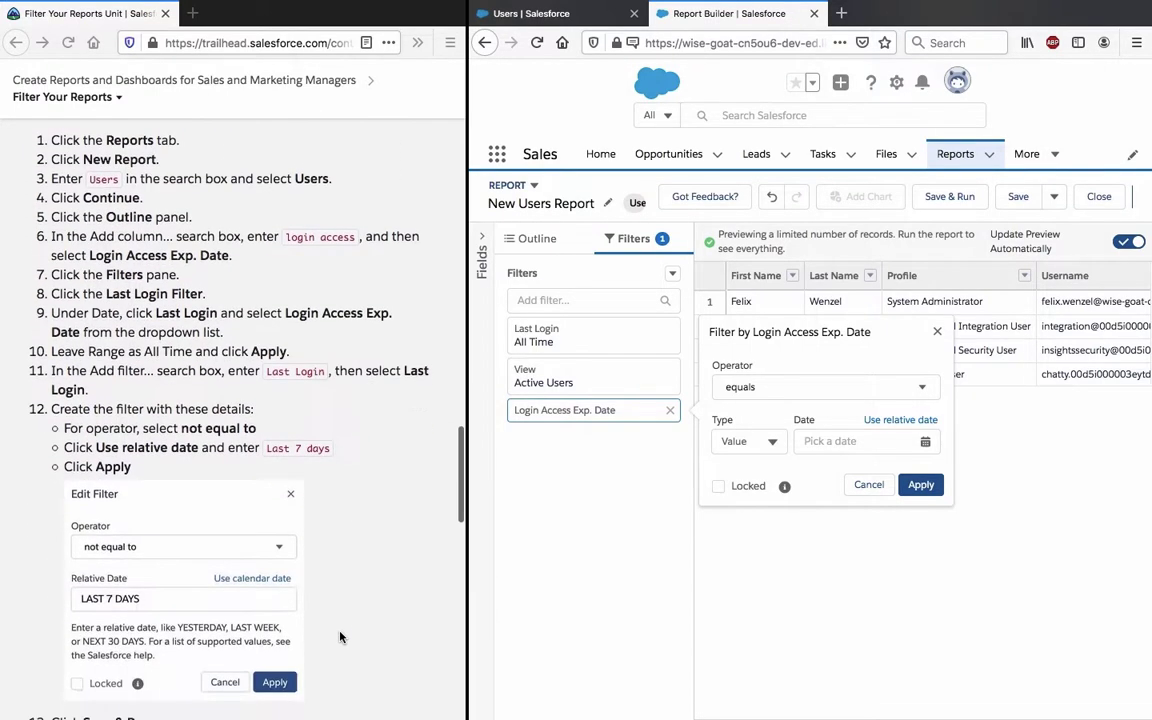
scroll(340, 636, up, 3)
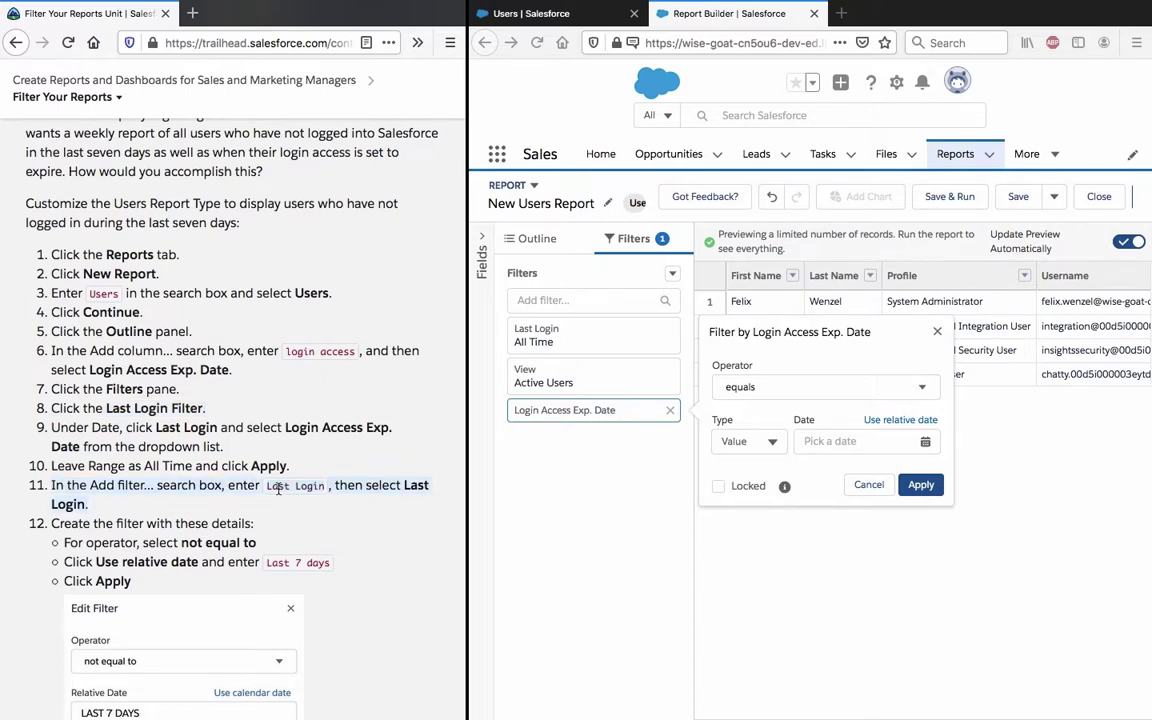
scroll(278, 488, down, 3)
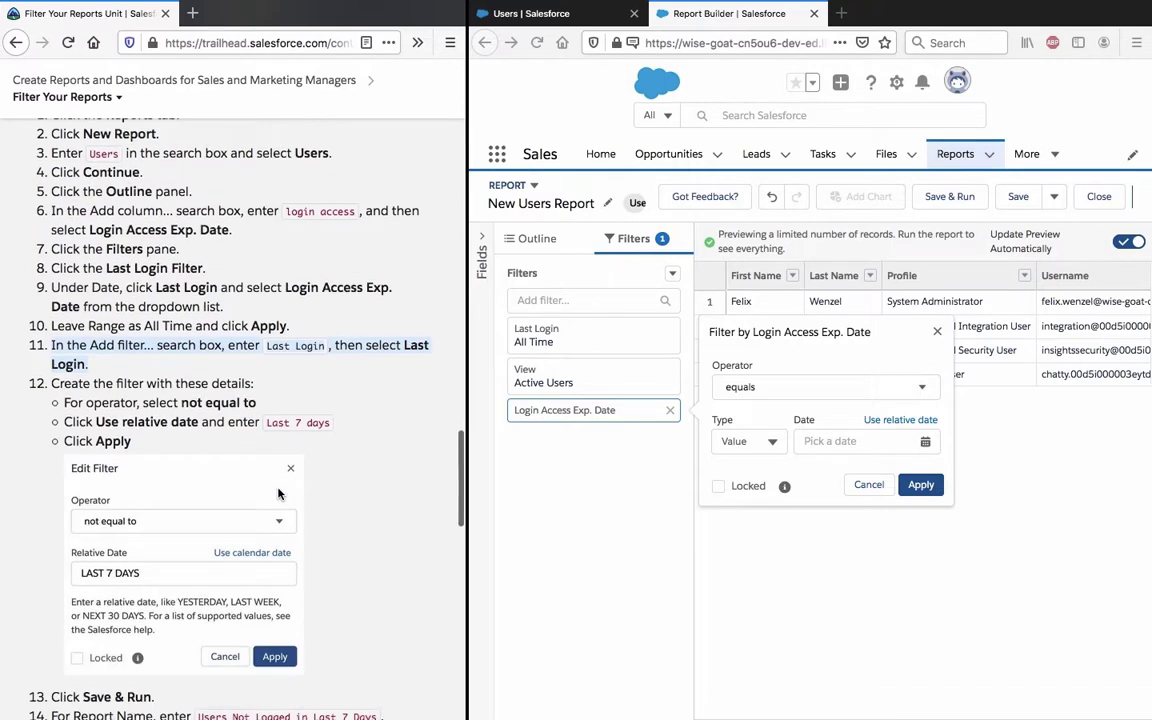
scroll(278, 493, up, 2)
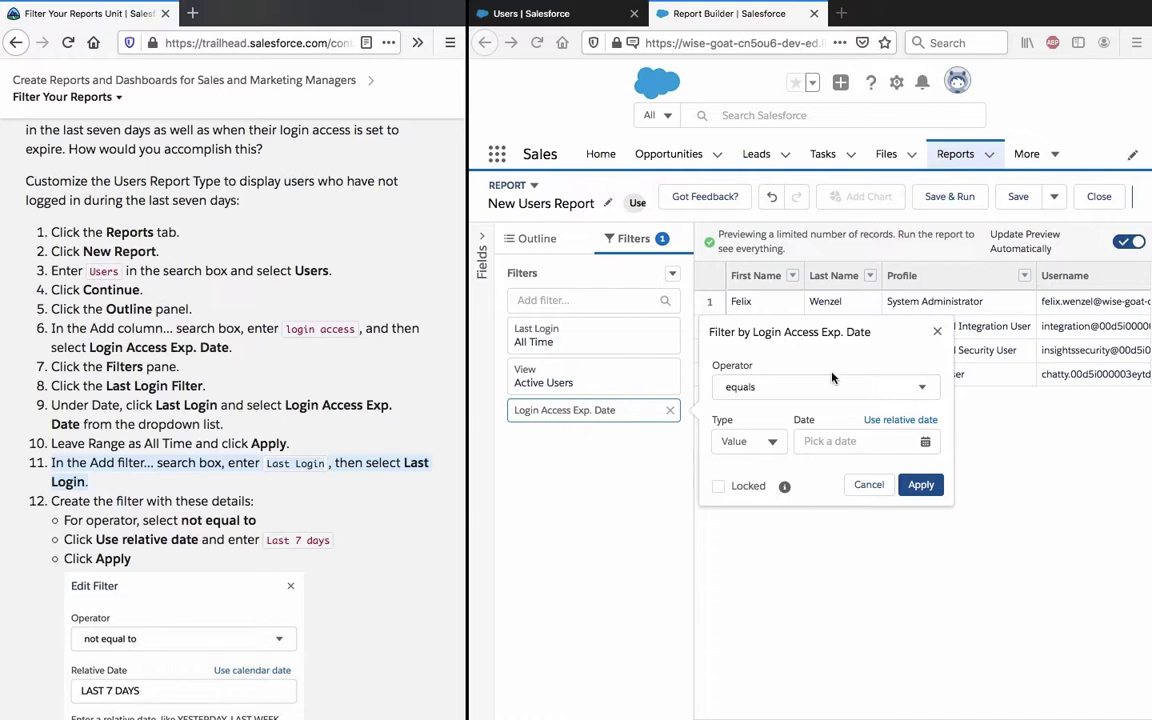
Give the Login Access Exp. Date filter the relative date ALL TIME
click(771, 443)
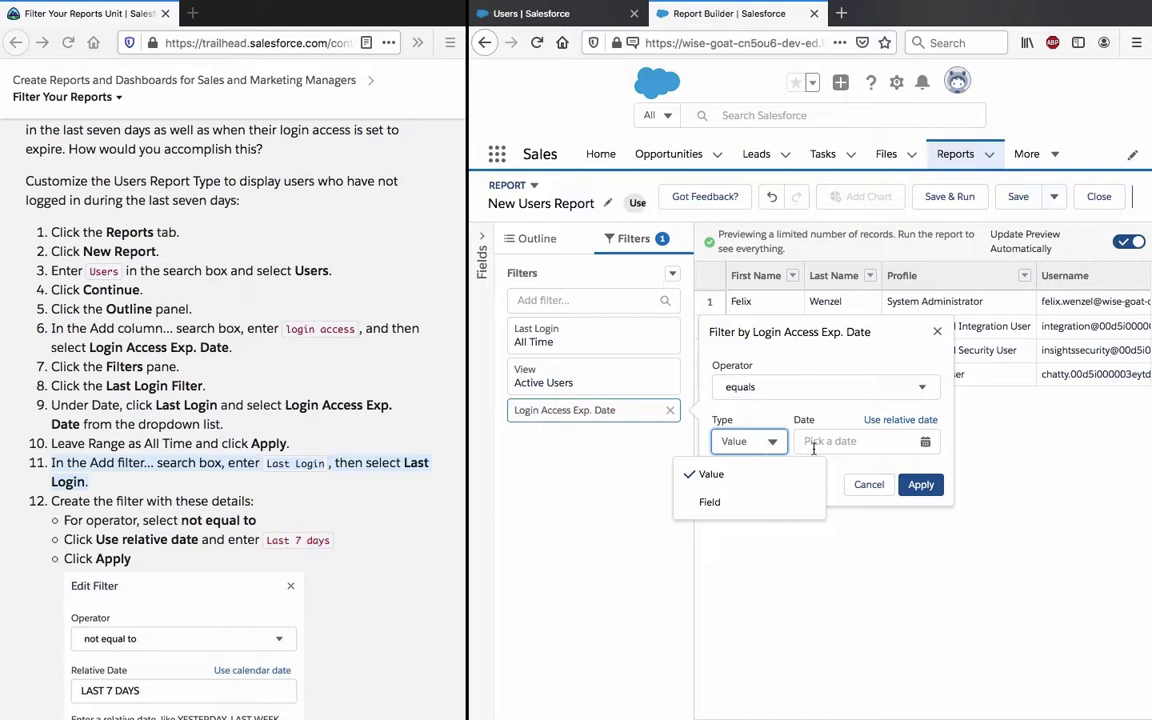
click(812, 442)
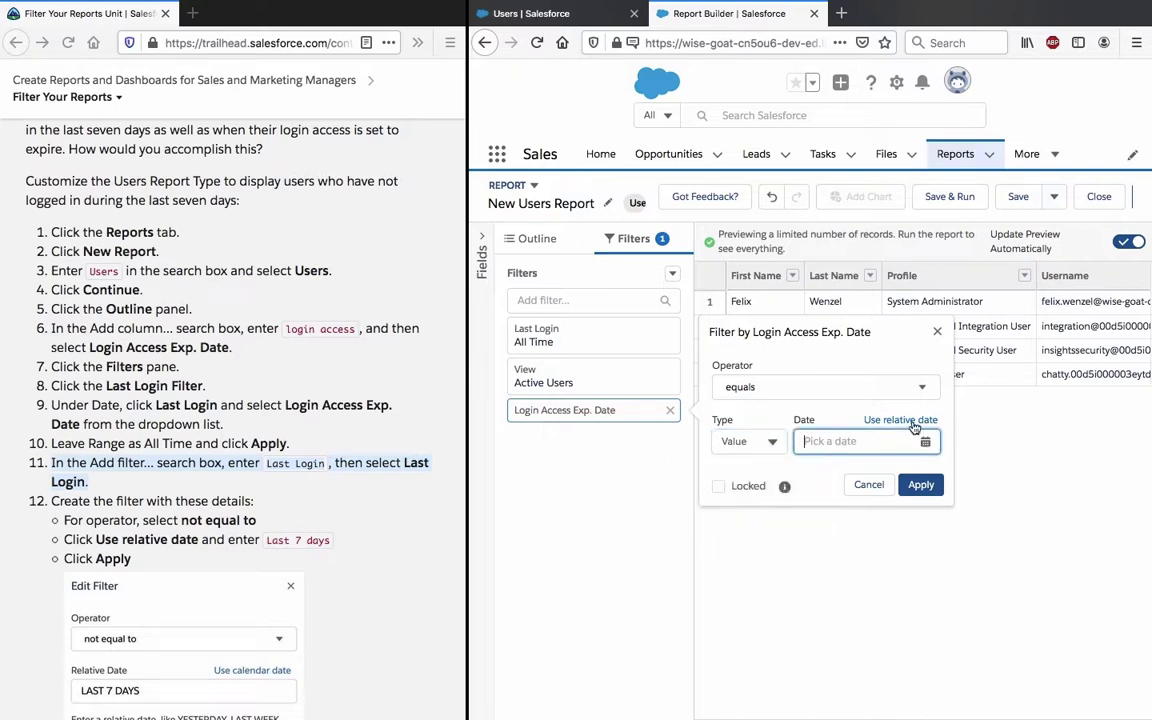
click(878, 420)
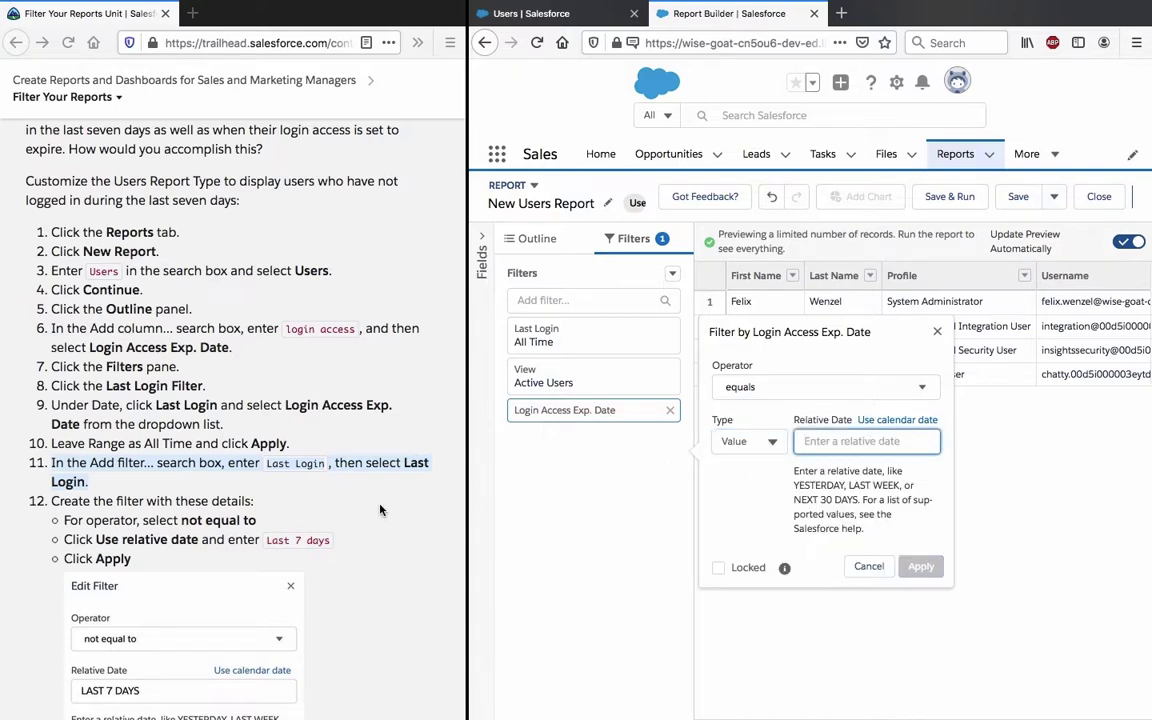
click(267, 465)
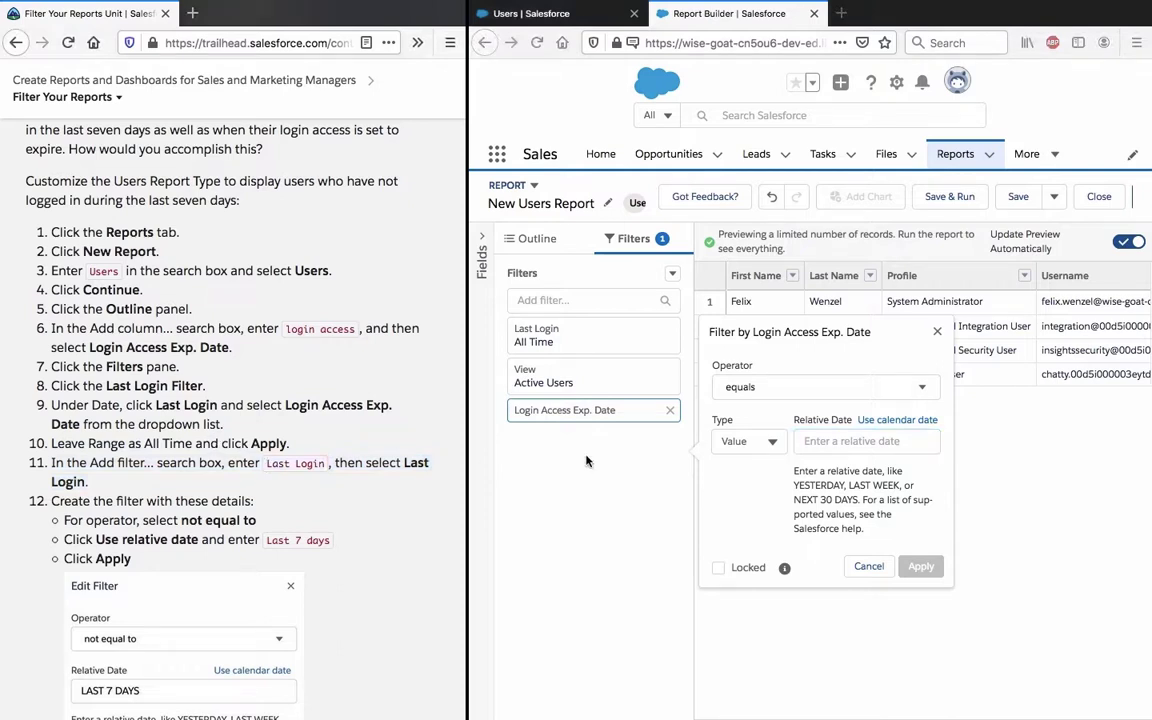
click(889, 447)
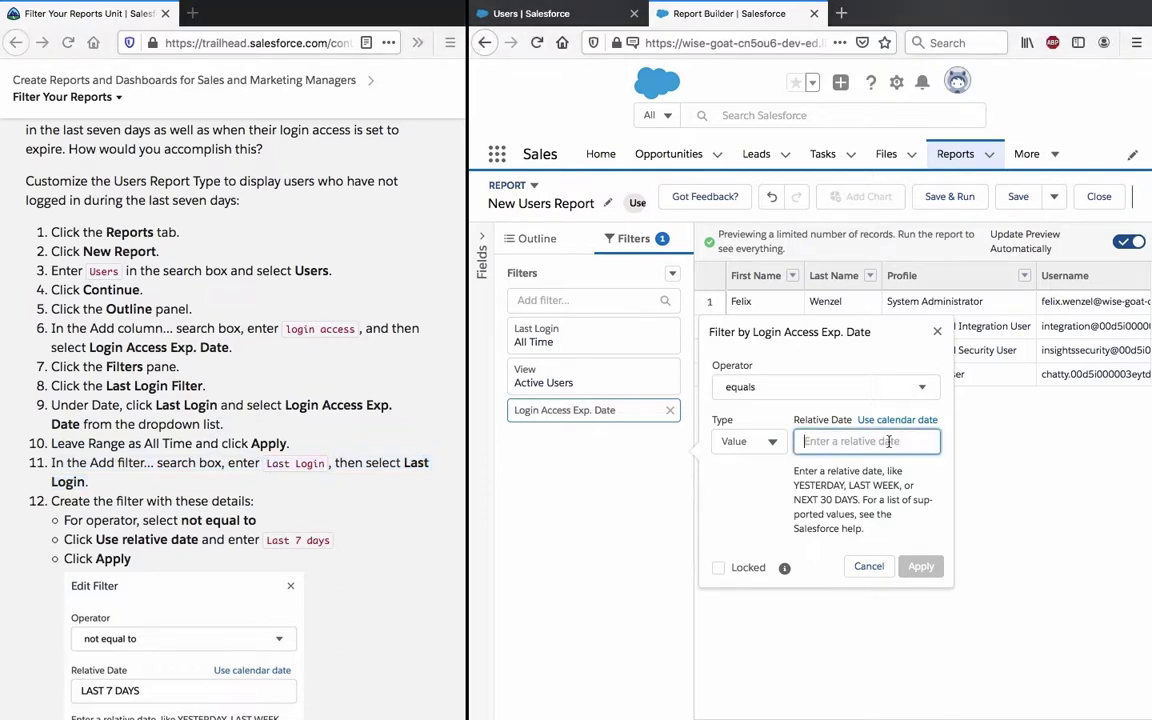
text(ALL TIME)
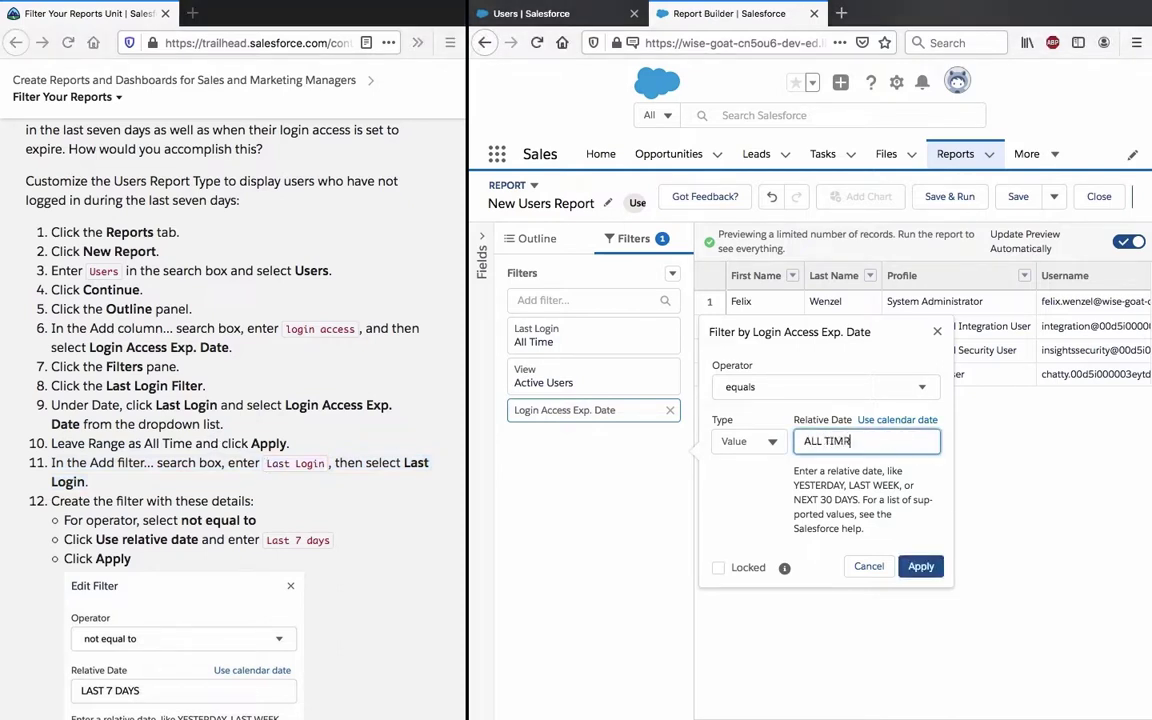
Apply the Login Access Exp. Date filter and dismiss the invalid date error
click(920, 566)
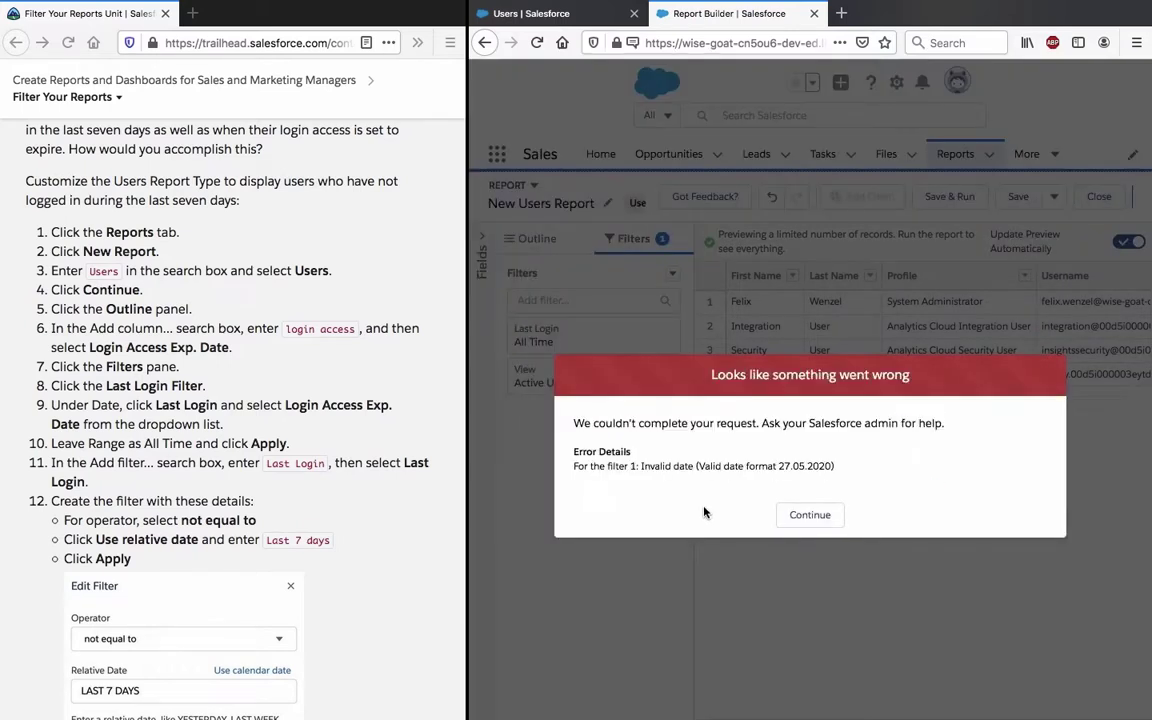
click(800, 516)
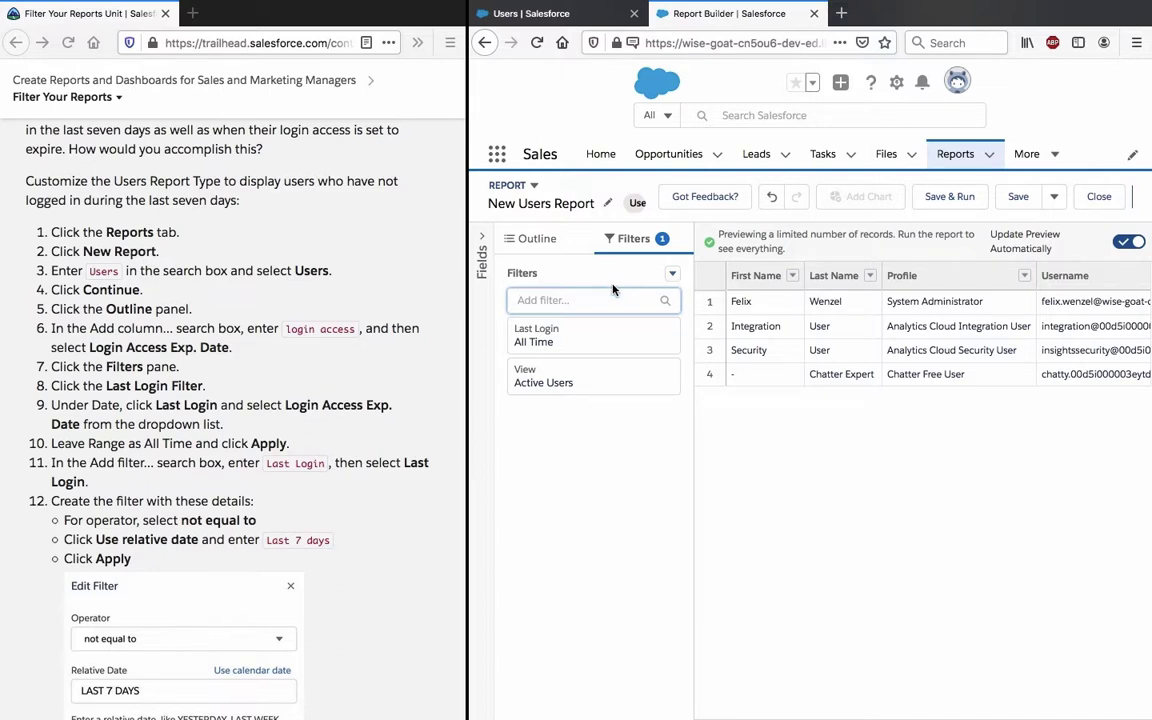
Add a new Last Login filter with the operator not equal to
text(last)
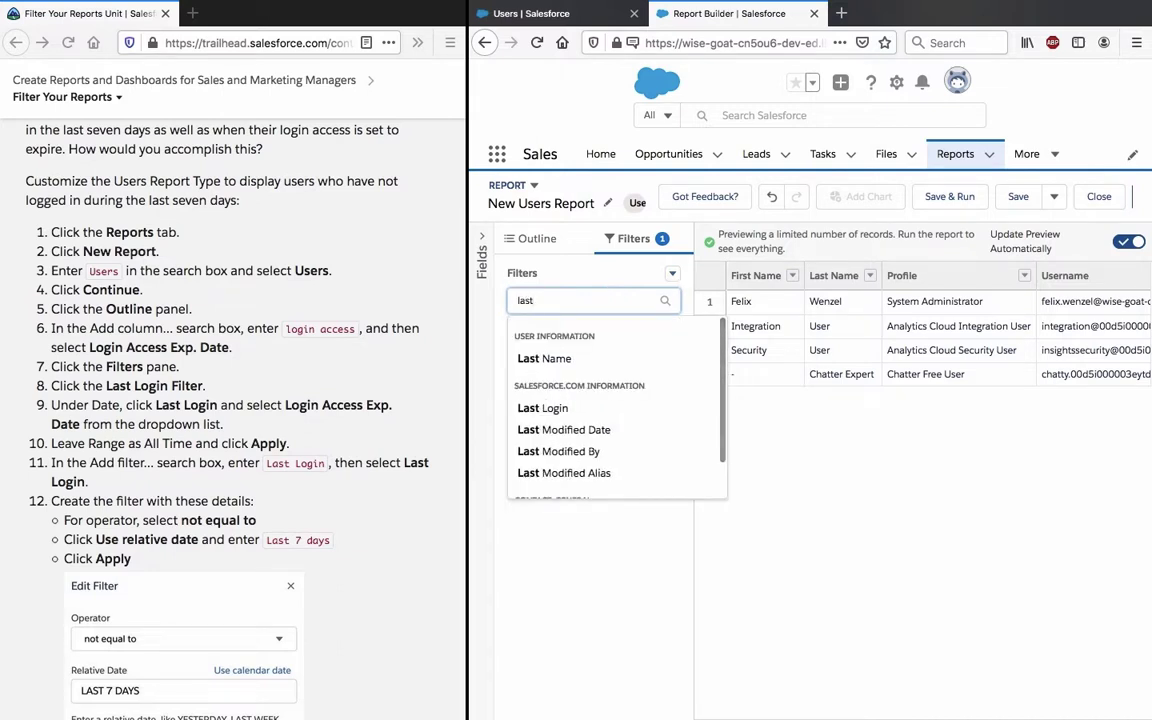
click(576, 410)
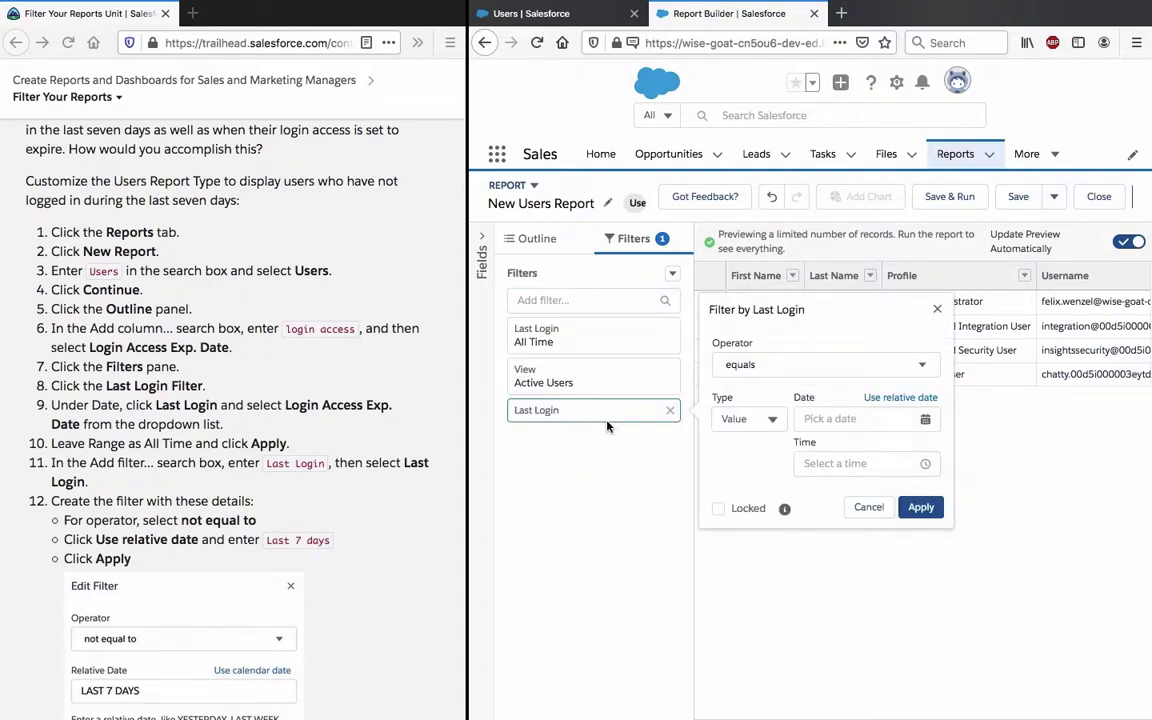
scroll(252, 660, down, 3)
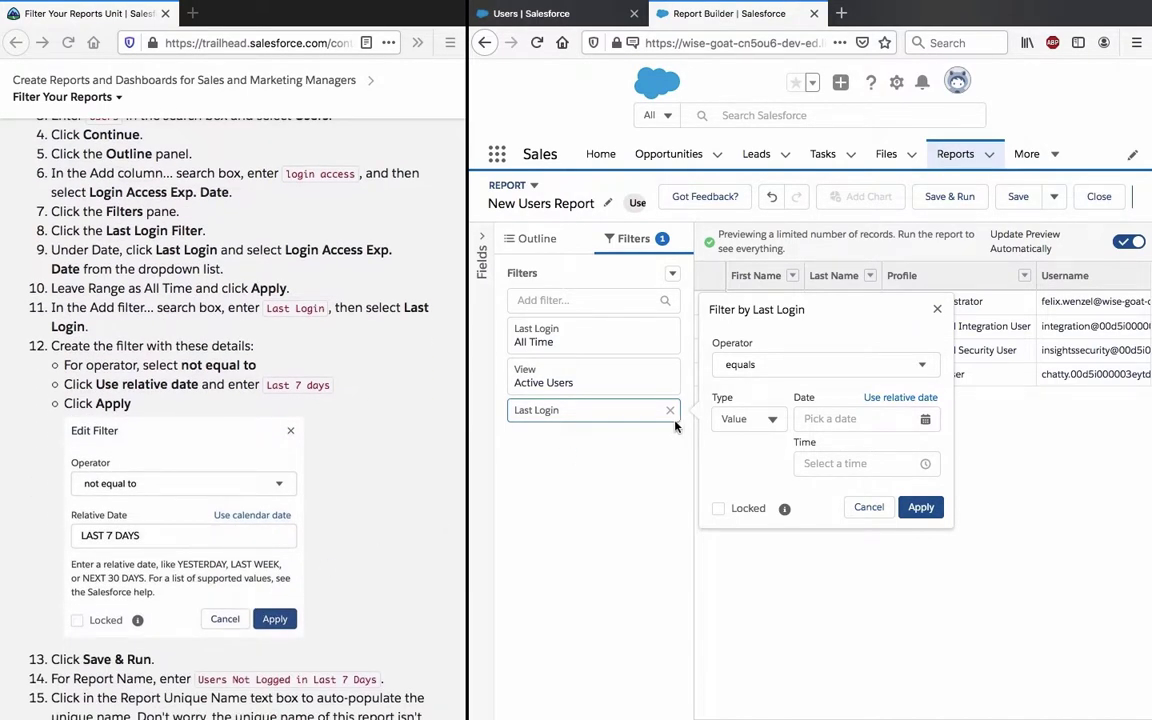
click(861, 364)
click(813, 422)
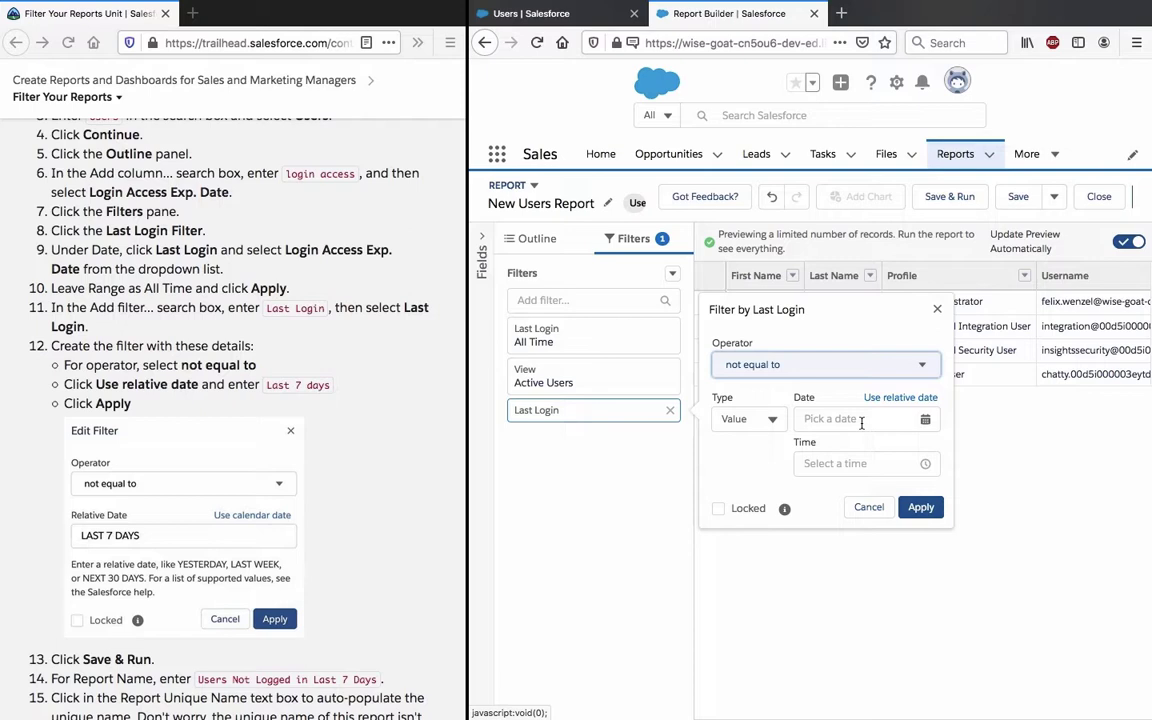
Set its relative date to LAST 7 DAYS and apply, leaving 3 users
click(784, 412)
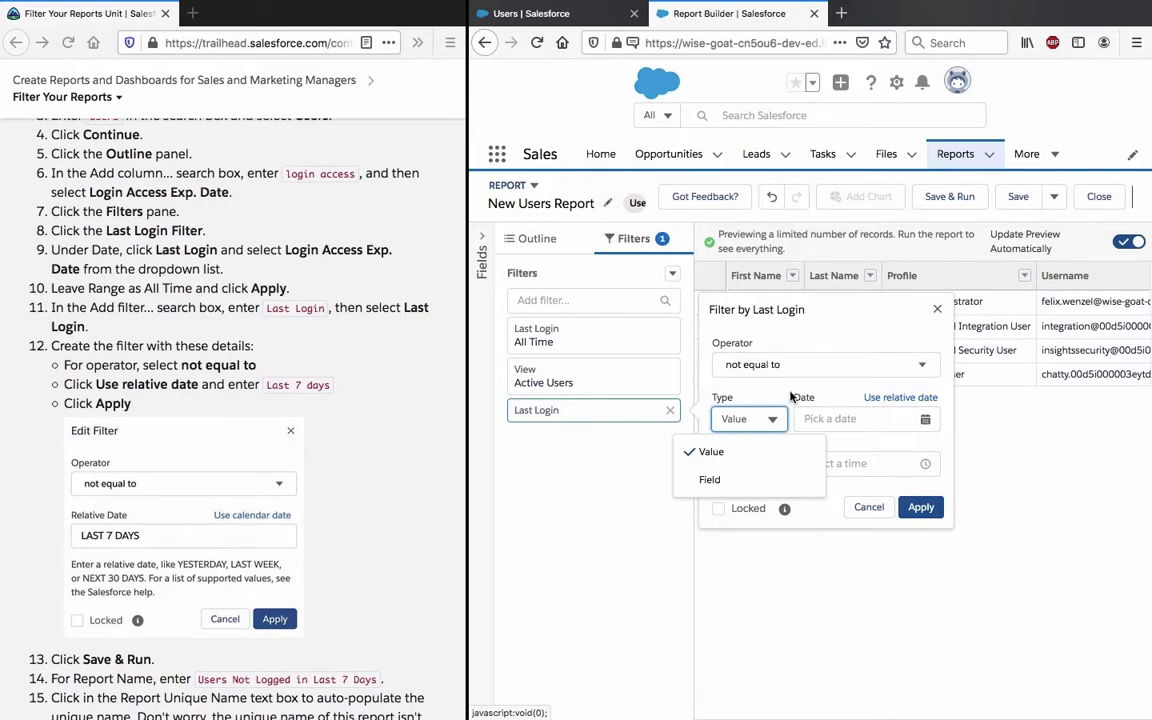
click(792, 397)
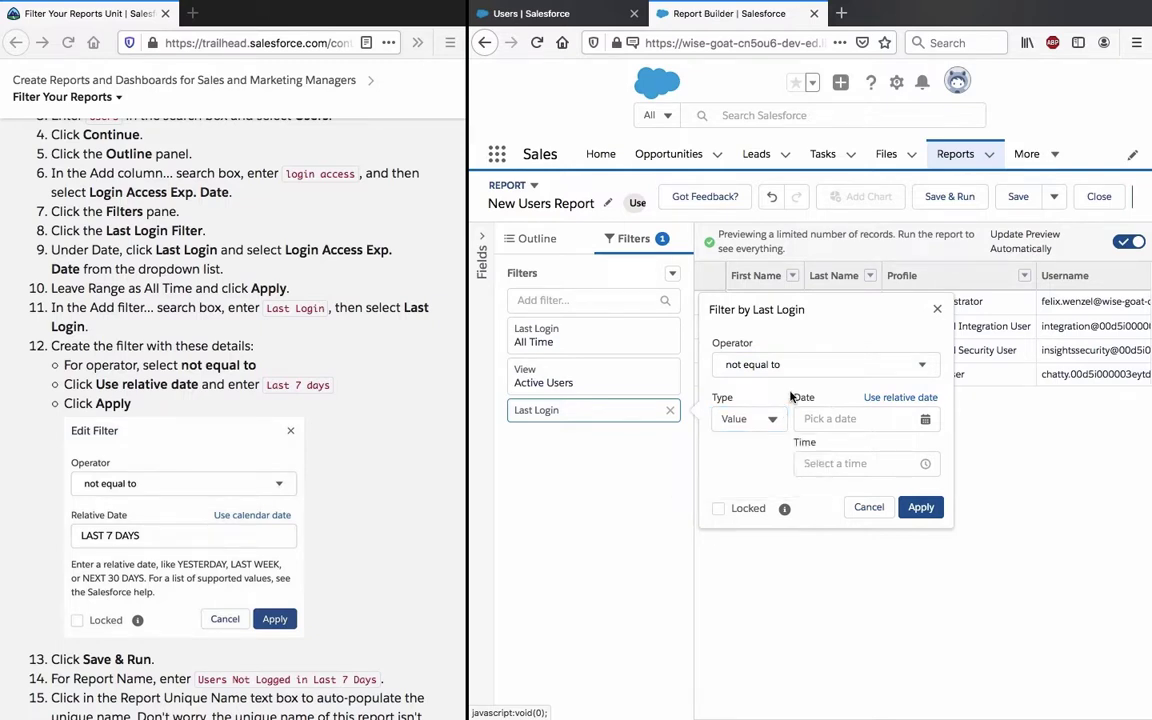
click(896, 398)
click(860, 420)
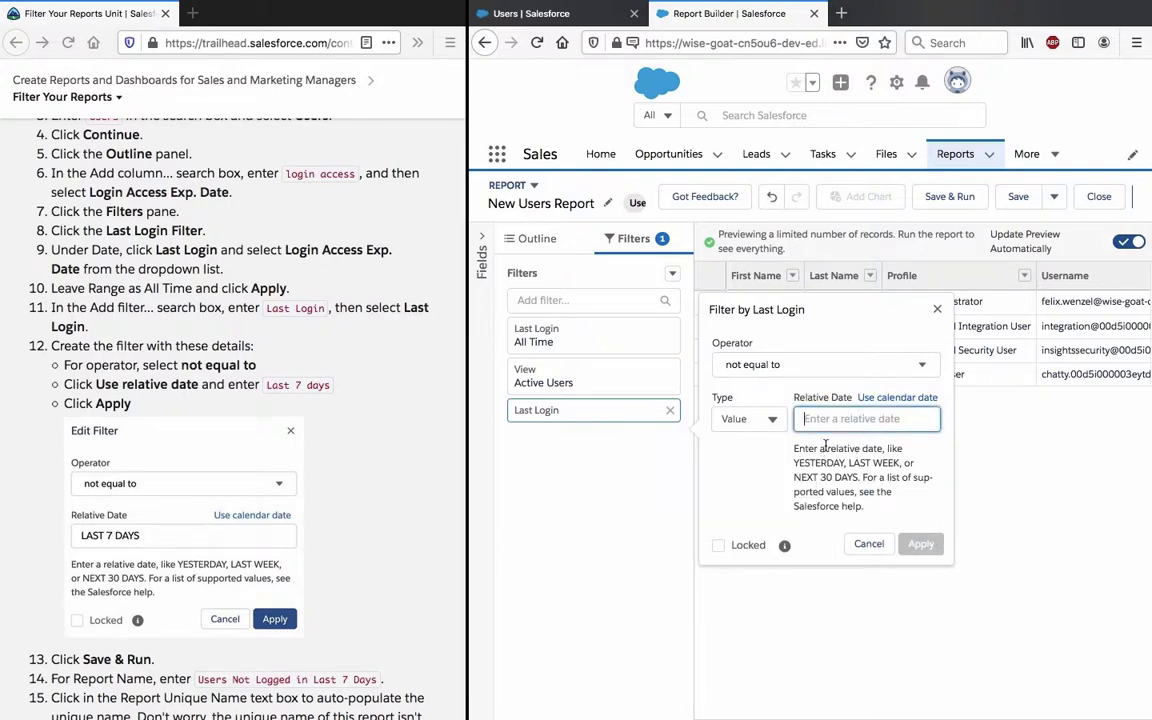
text(LAST)
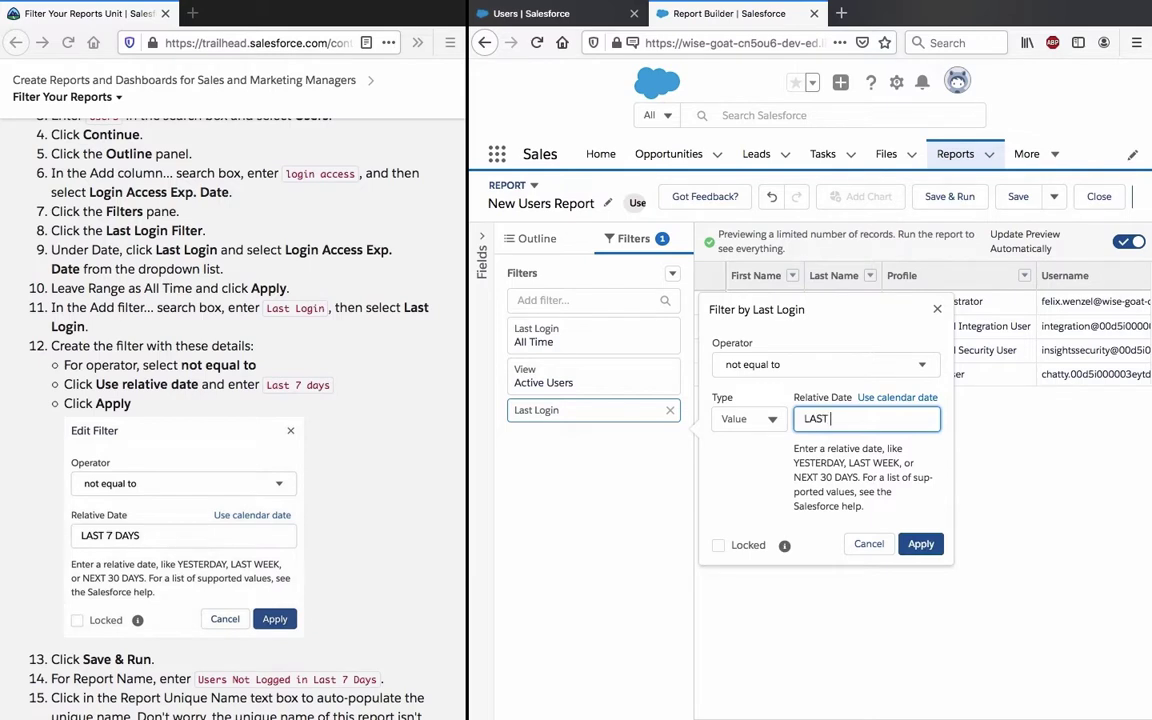
text( 7 DAYS)
click(922, 543)
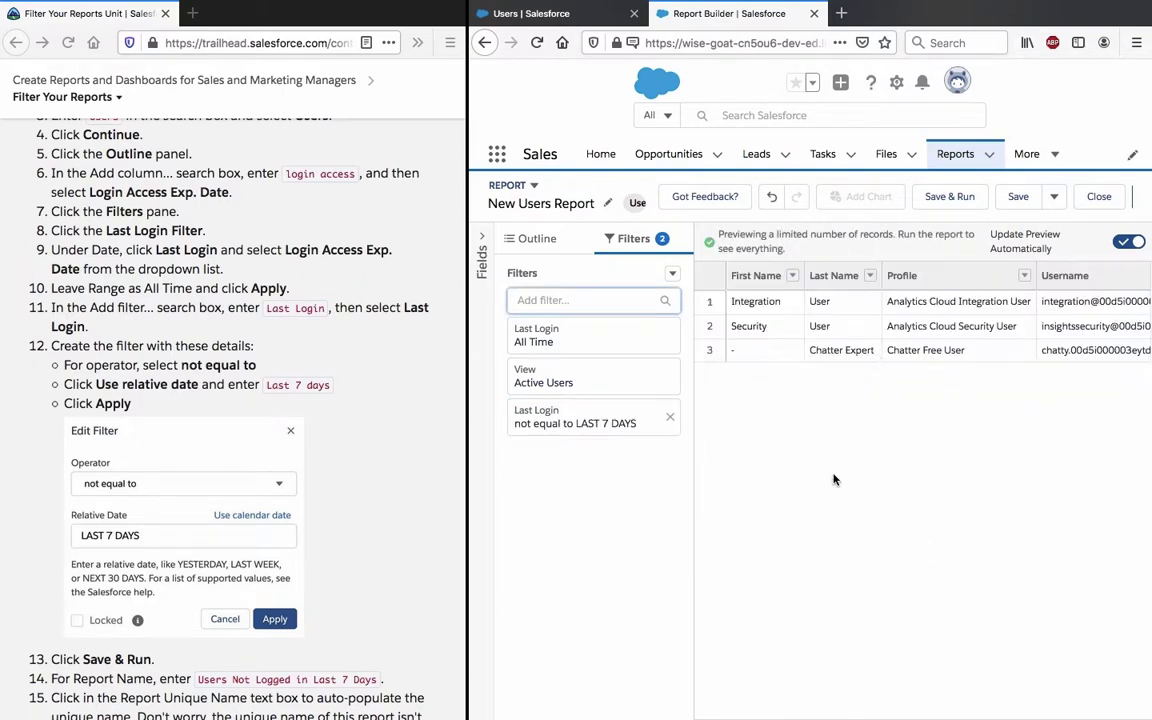
scroll(389, 509, down, 4)
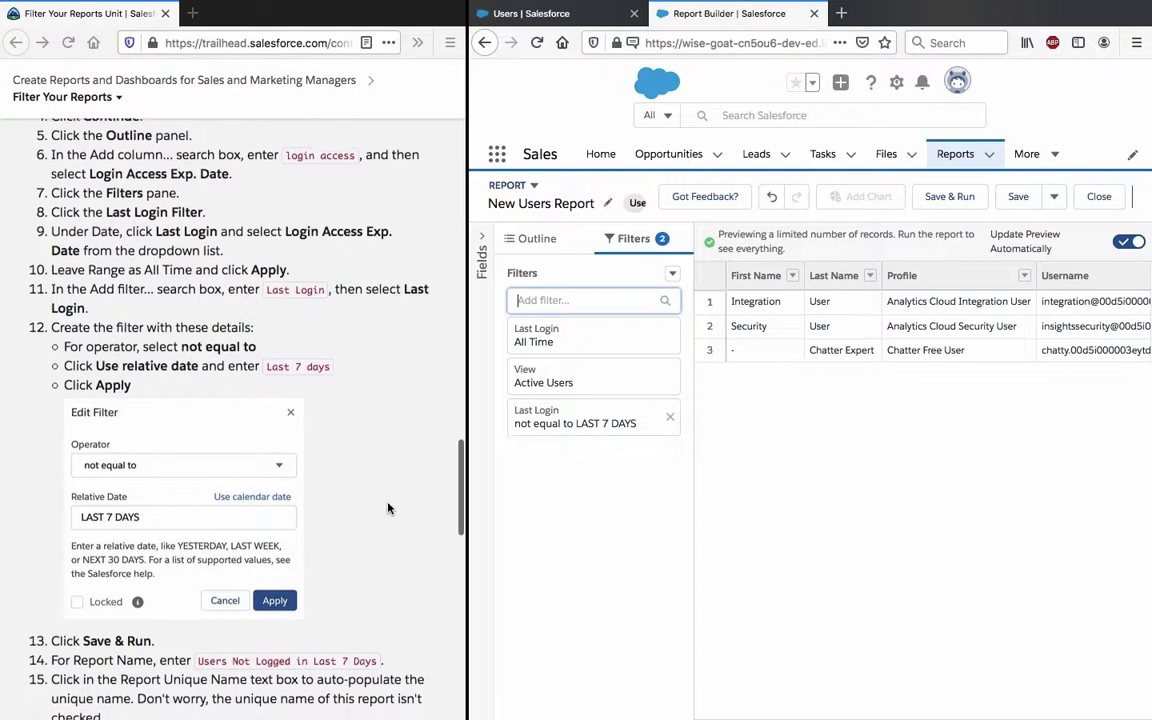
scroll(389, 509, up, 3)
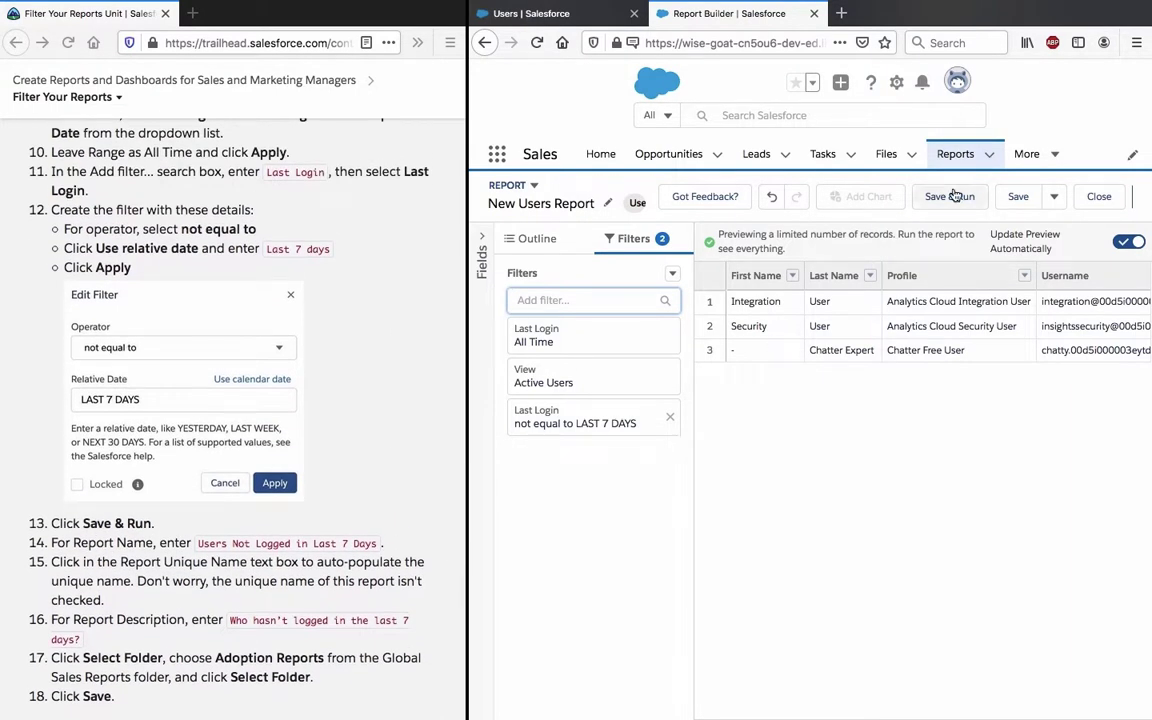
From Save & Run, paste the tutorial's report name 'Users Not Logged in Last 7 Days'
click(953, 196)
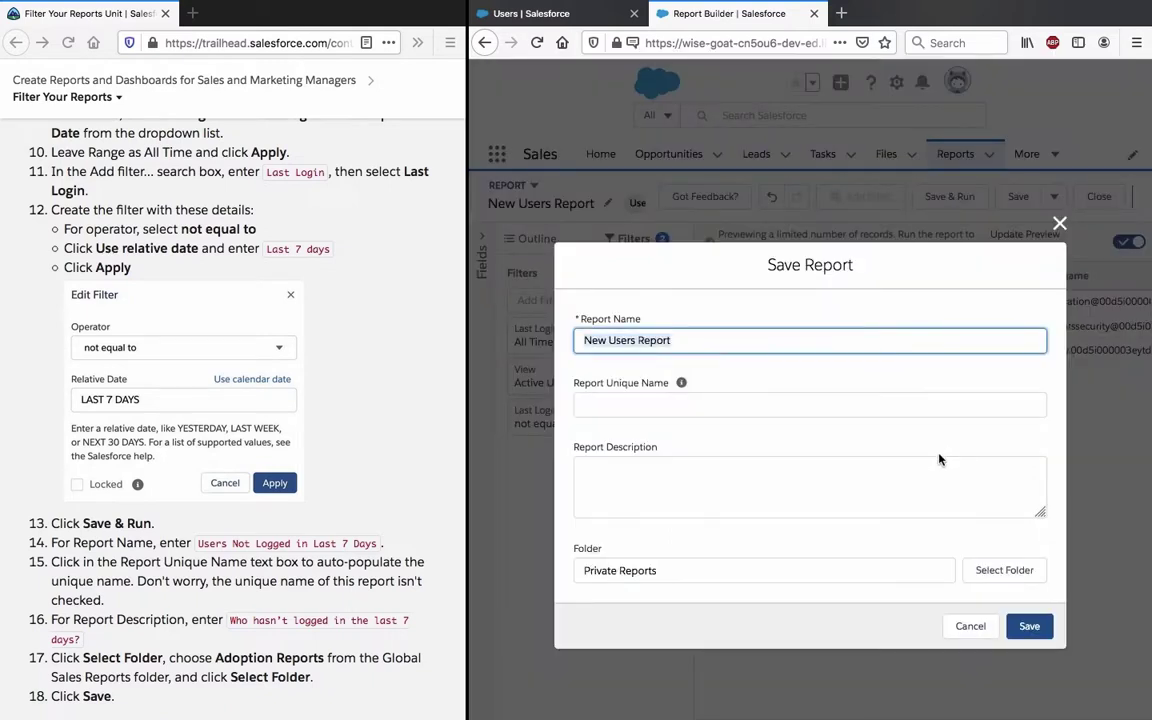
click(265, 512)
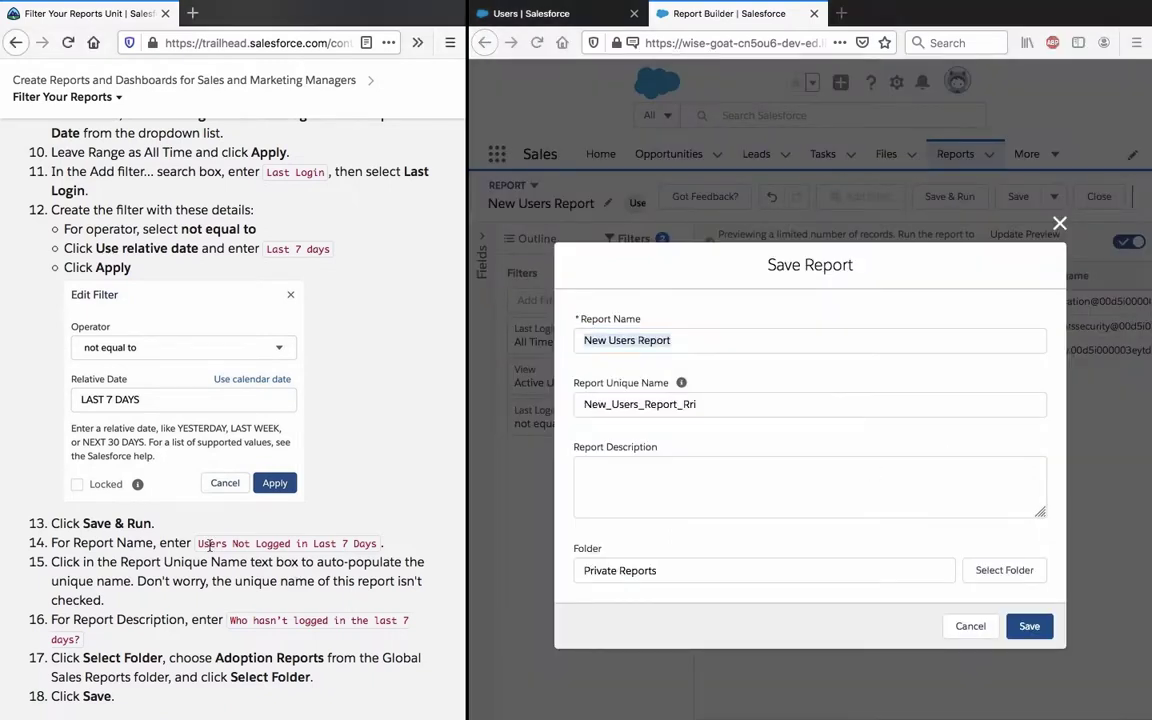
drag(197, 543, 380, 543)
key(ctrl+c)
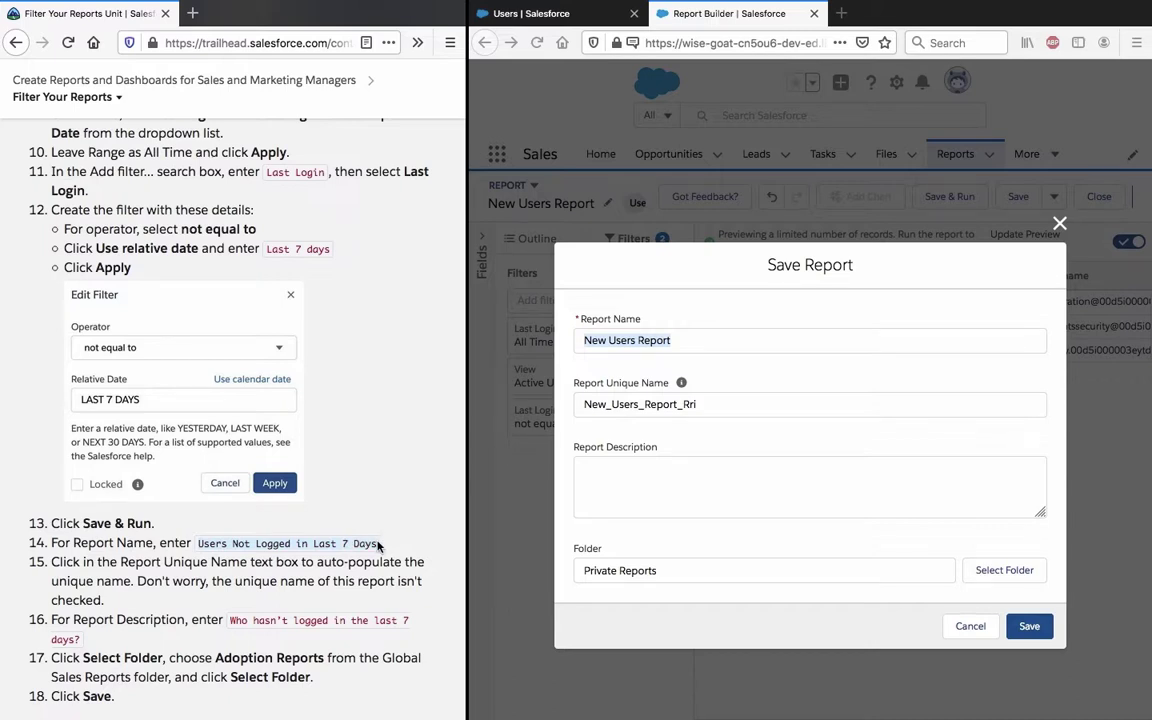
click(700, 343)
key(ctrl+v)
Paste the tutorial's suggested description into the report description box
click(706, 491)
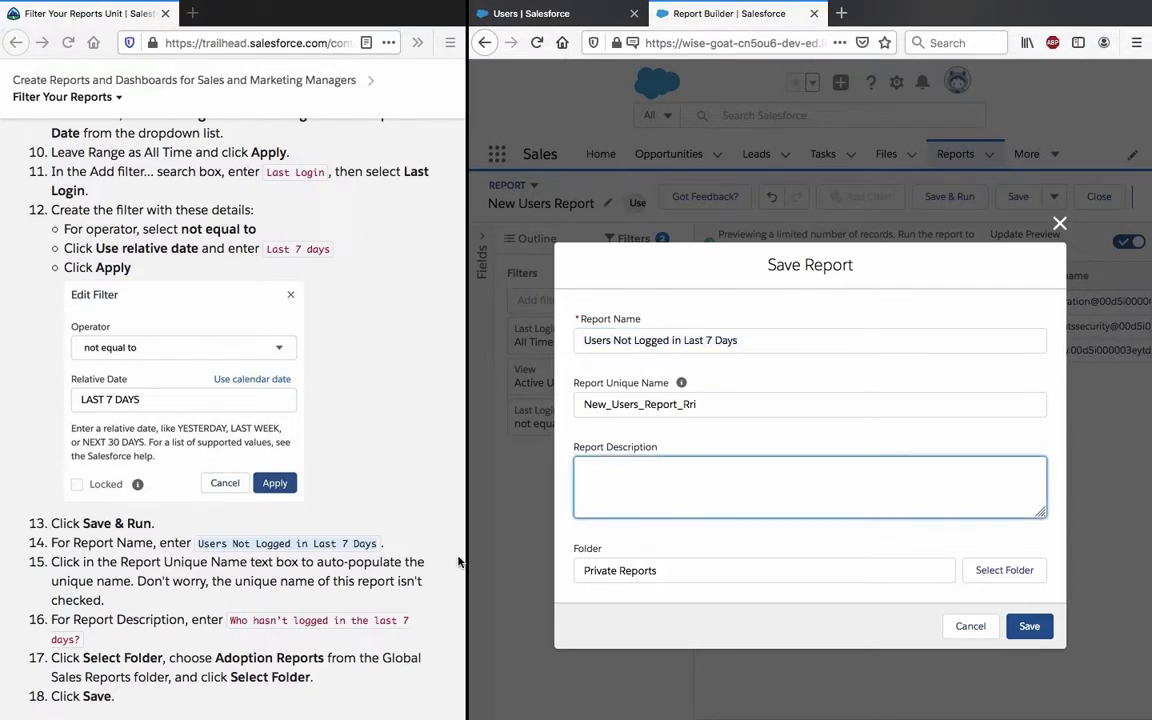
click(321, 541)
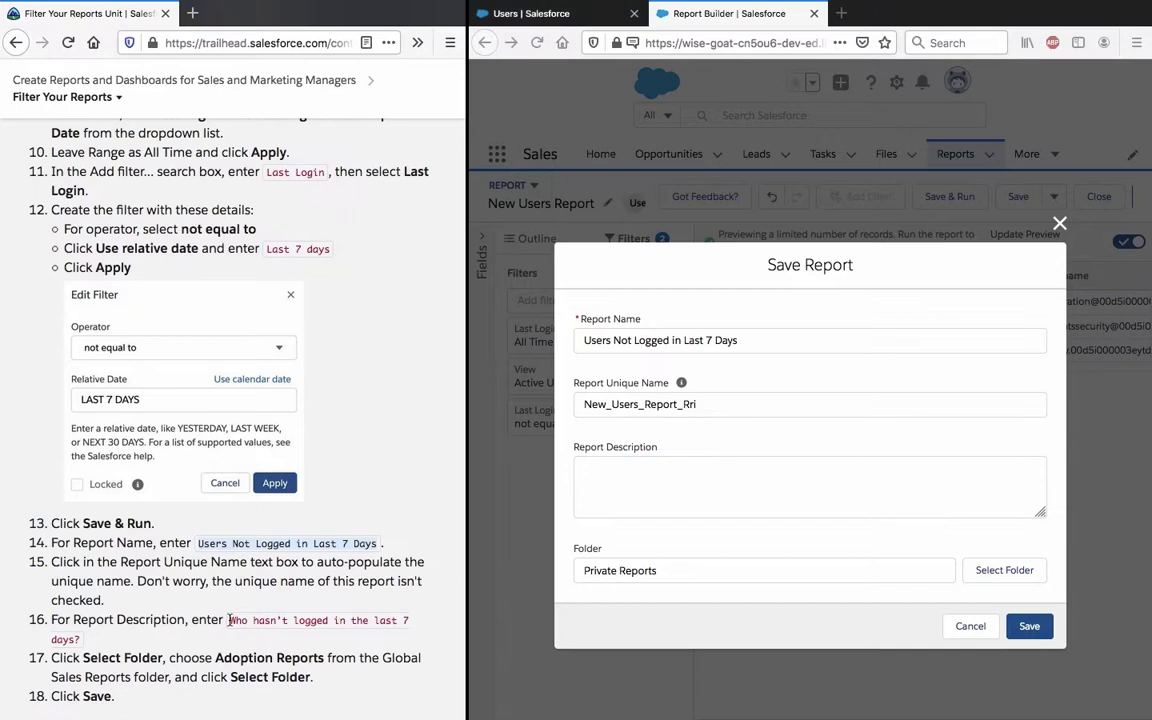
drag(229, 620, 227, 634)
key(ctrl+c)
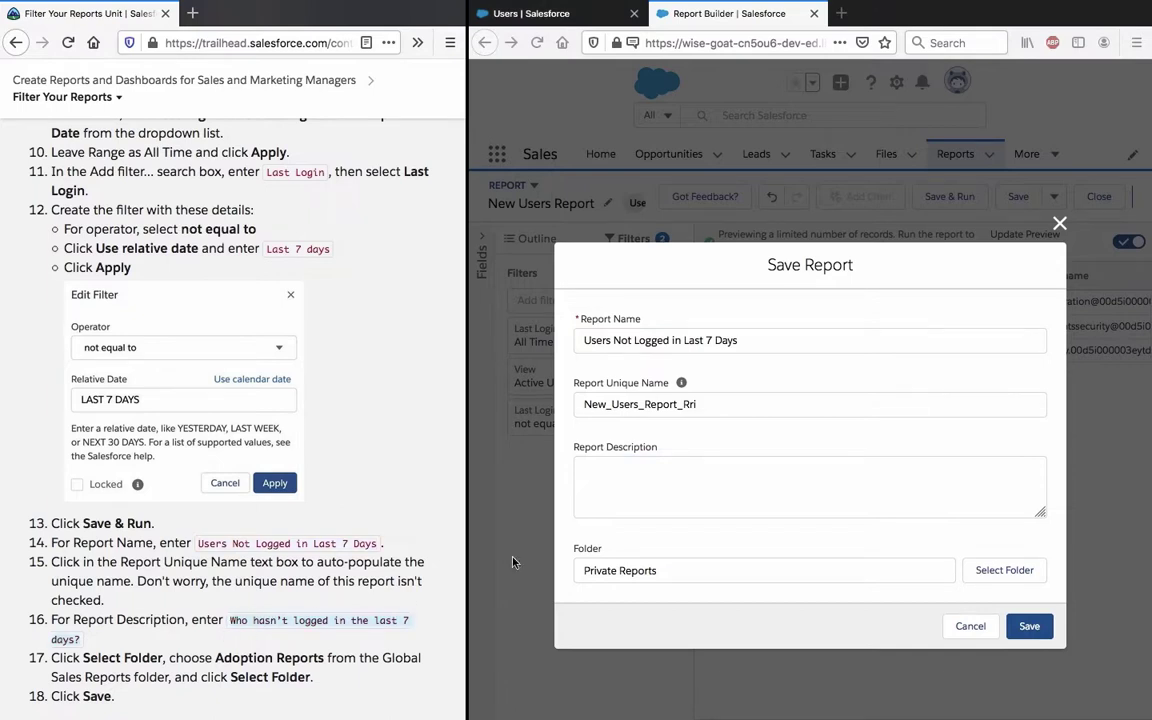
click(649, 515)
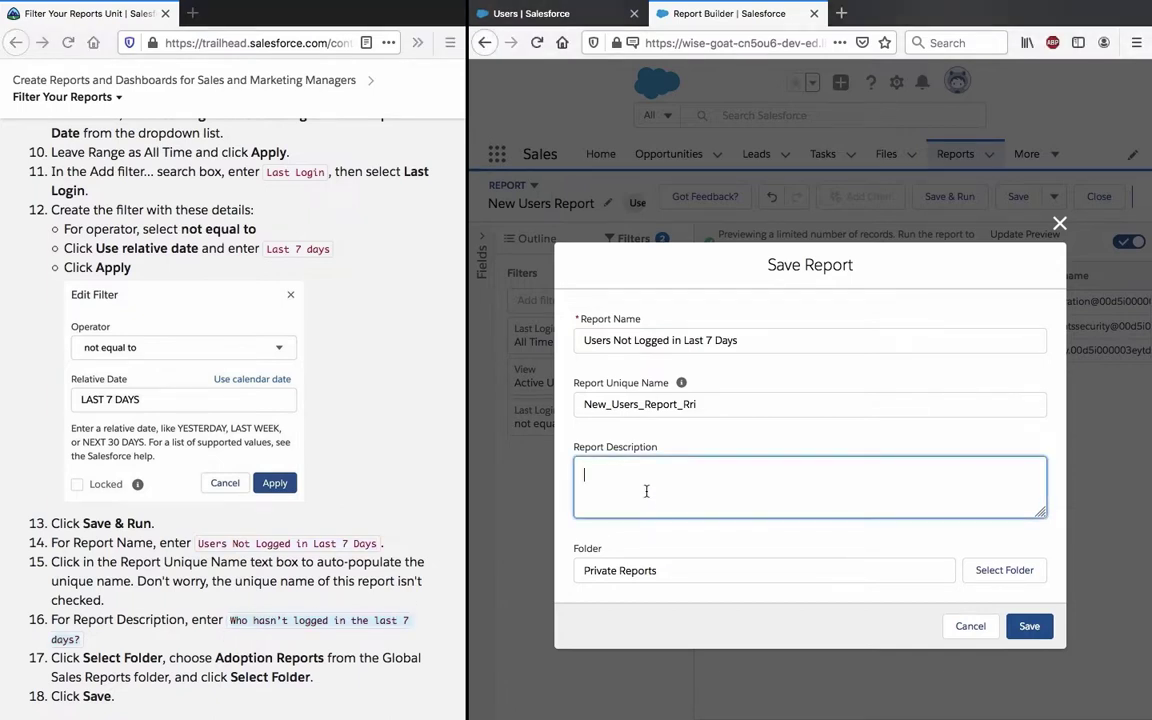
key(ctrl+v)
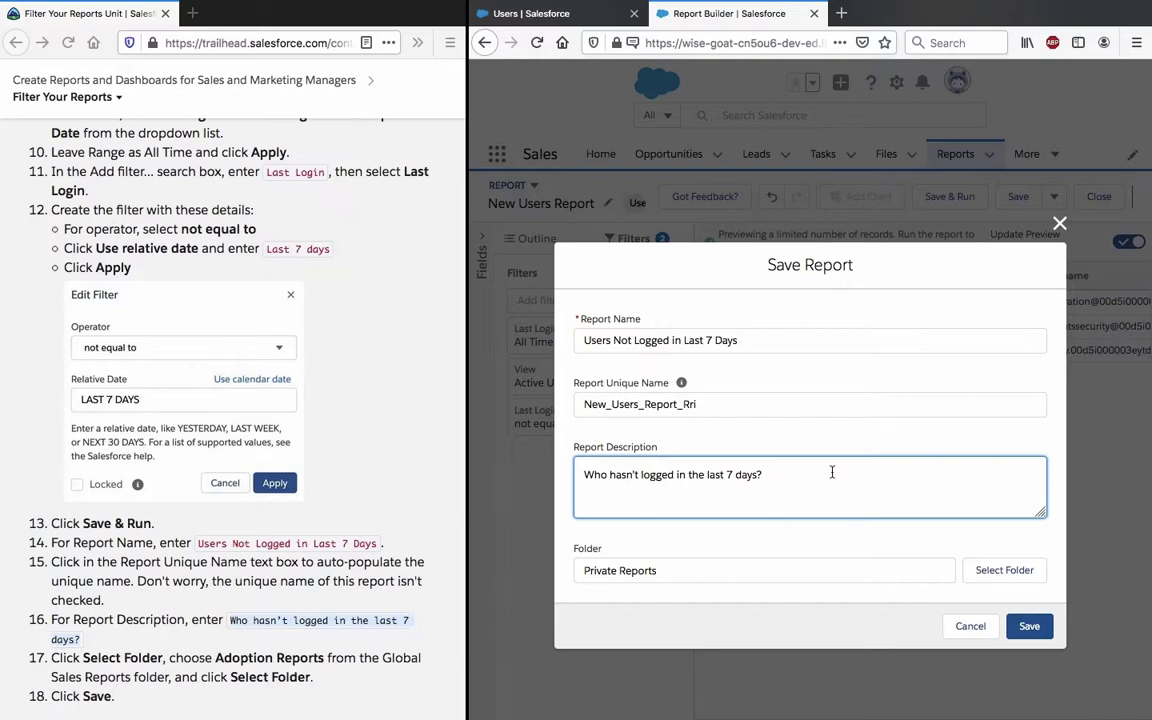
click(993, 567)
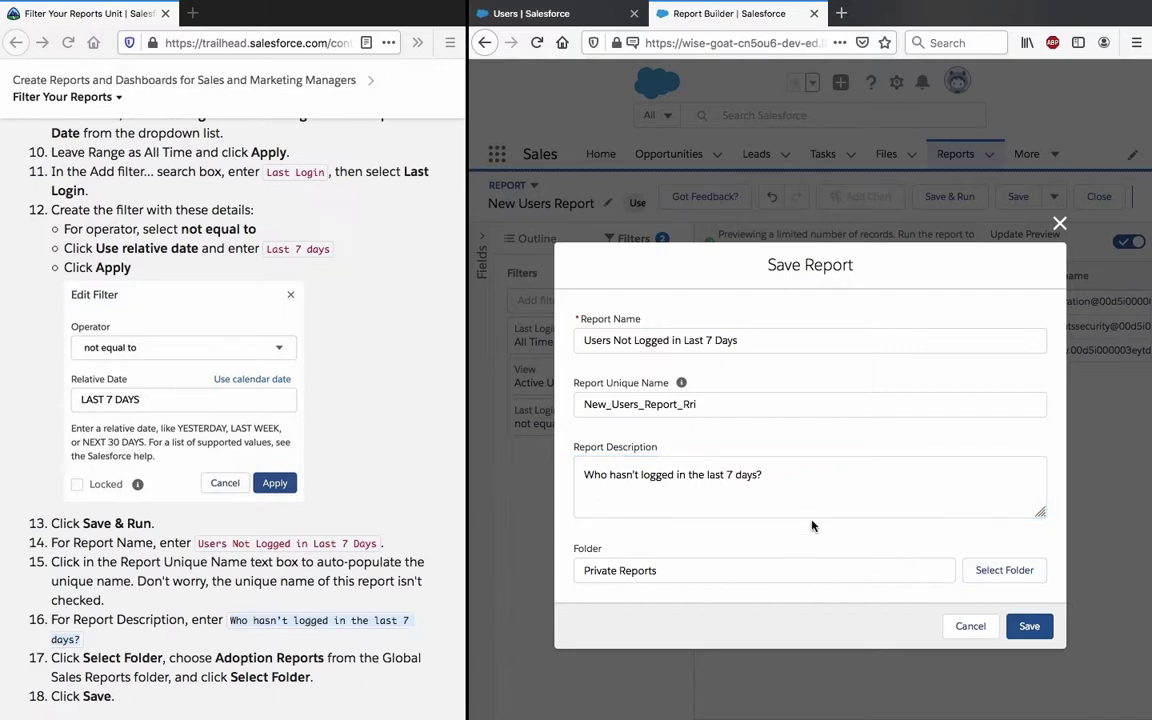
Choose Global Sales Reports > Adoption Reports as the report's save folder
click(976, 564)
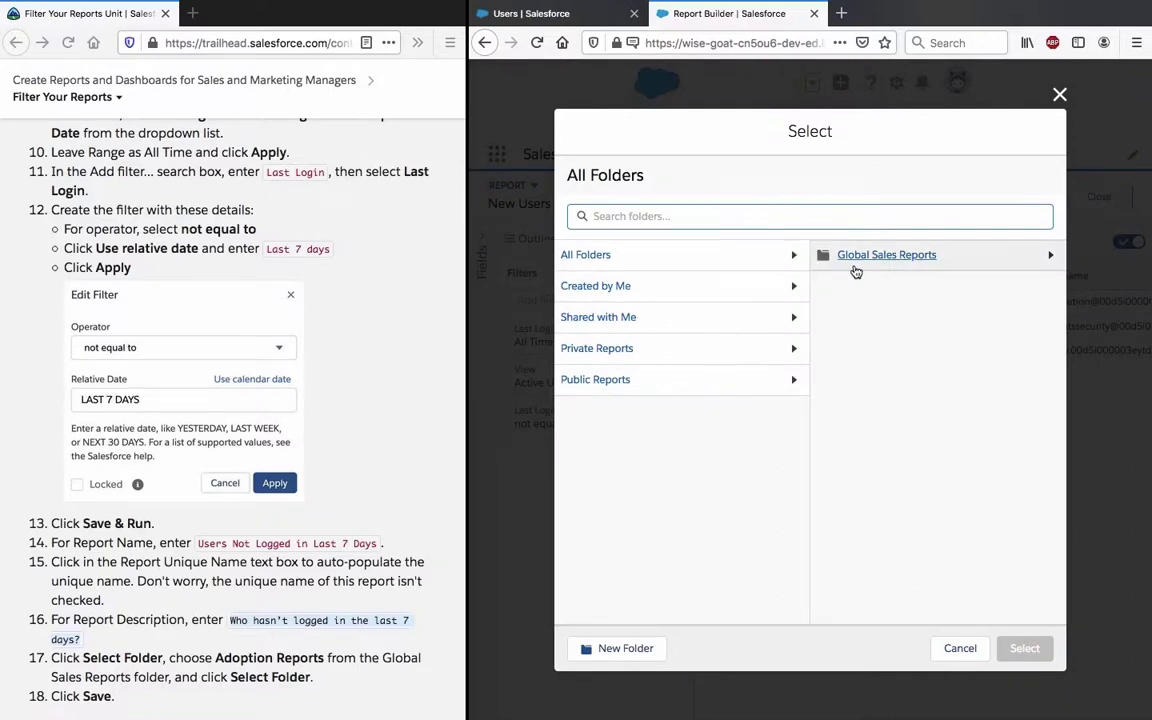
click(782, 258)
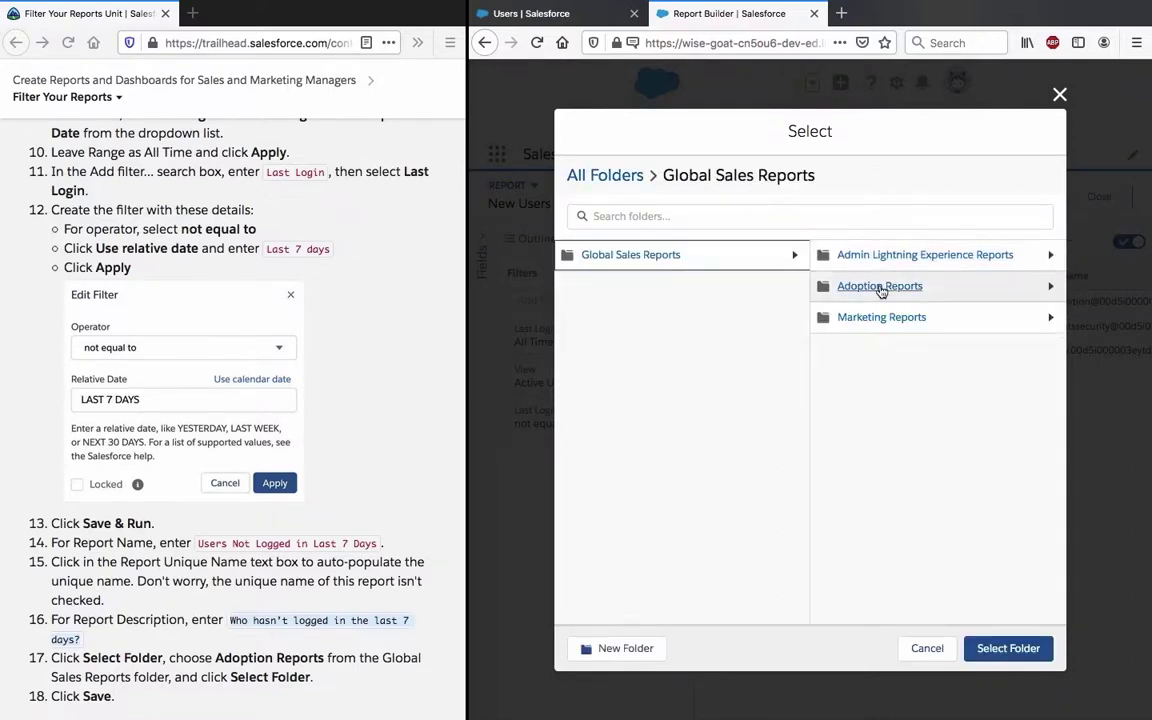
click(880, 287)
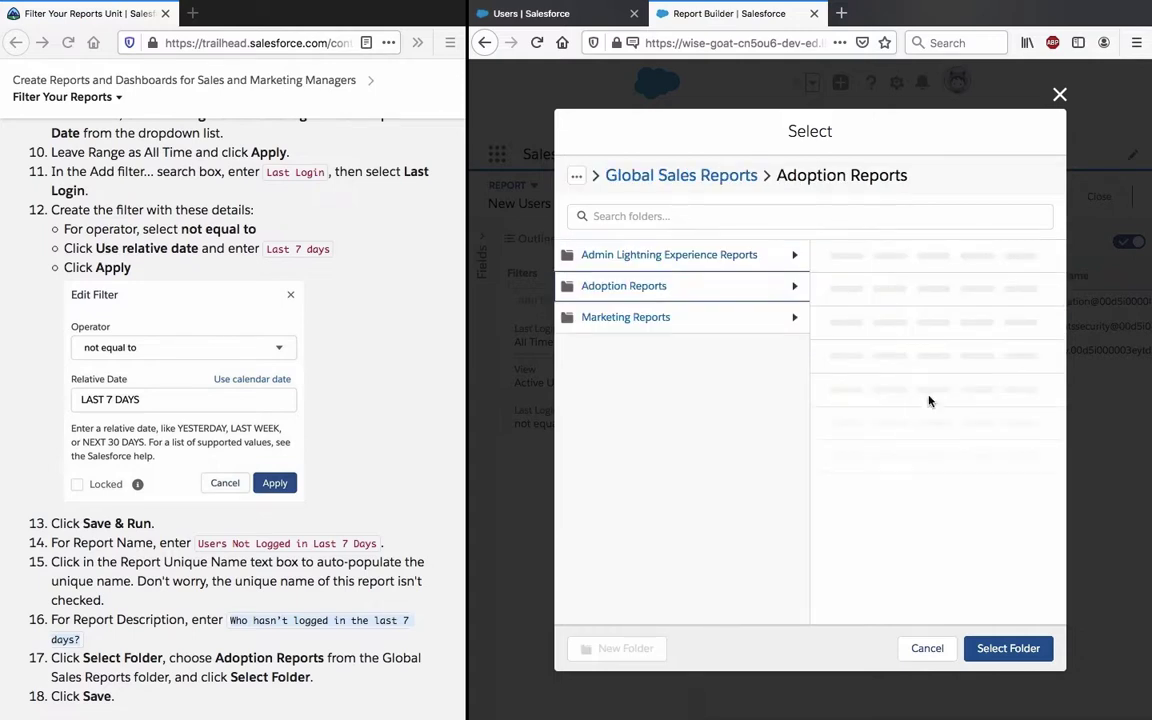
click(1008, 648)
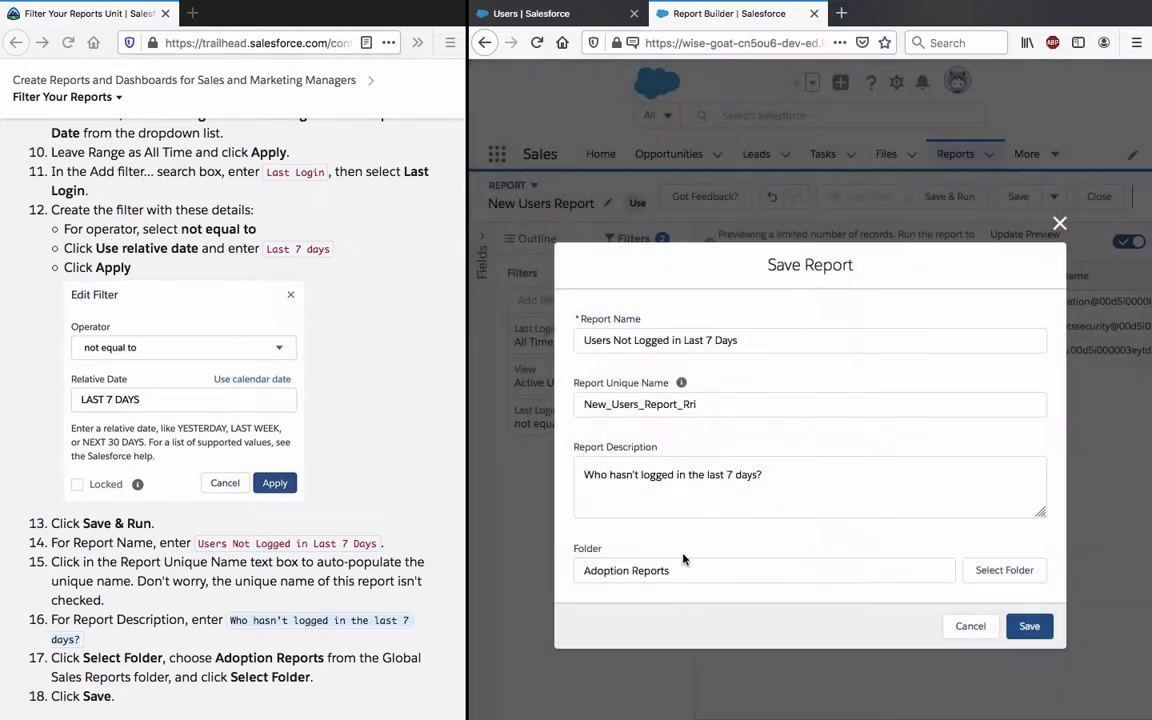
scroll(354, 548, down, 5)
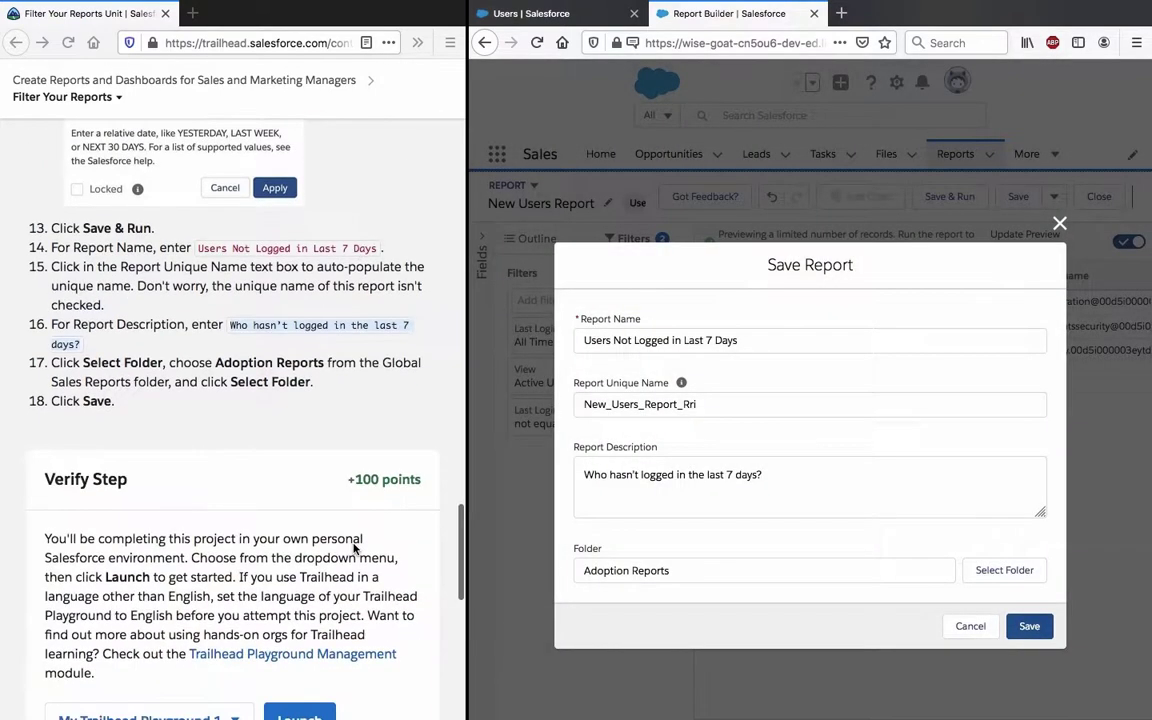
click(1042, 627)
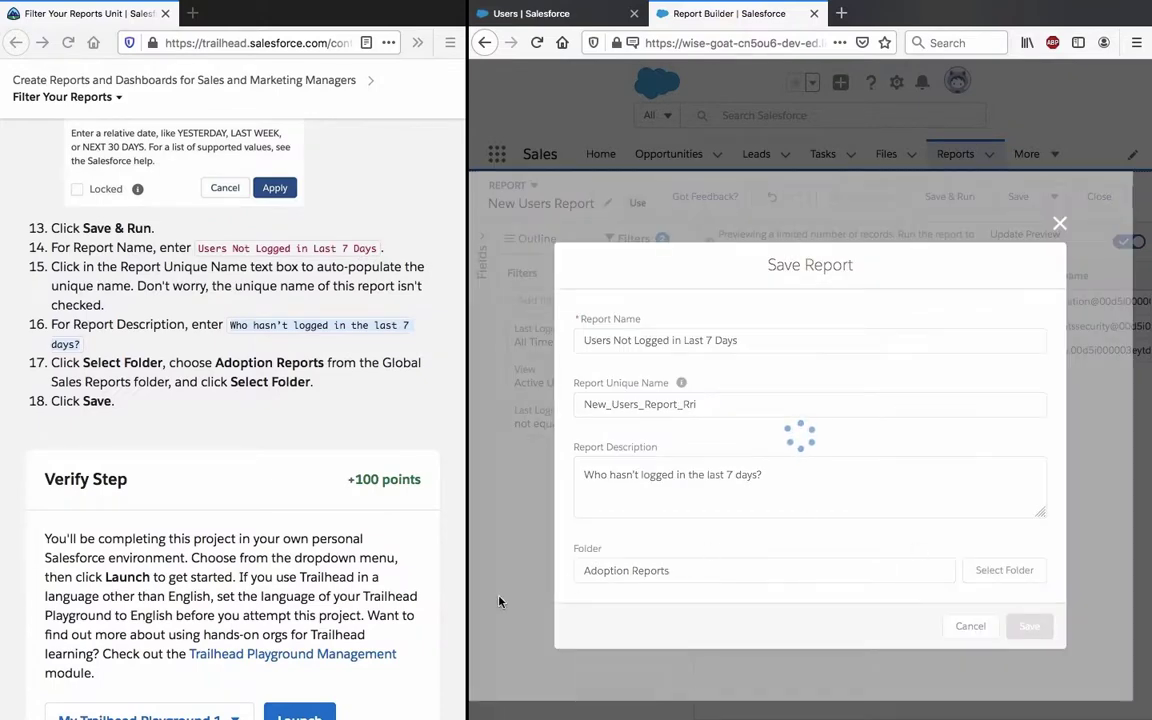
scroll(321, 630, down, 9)
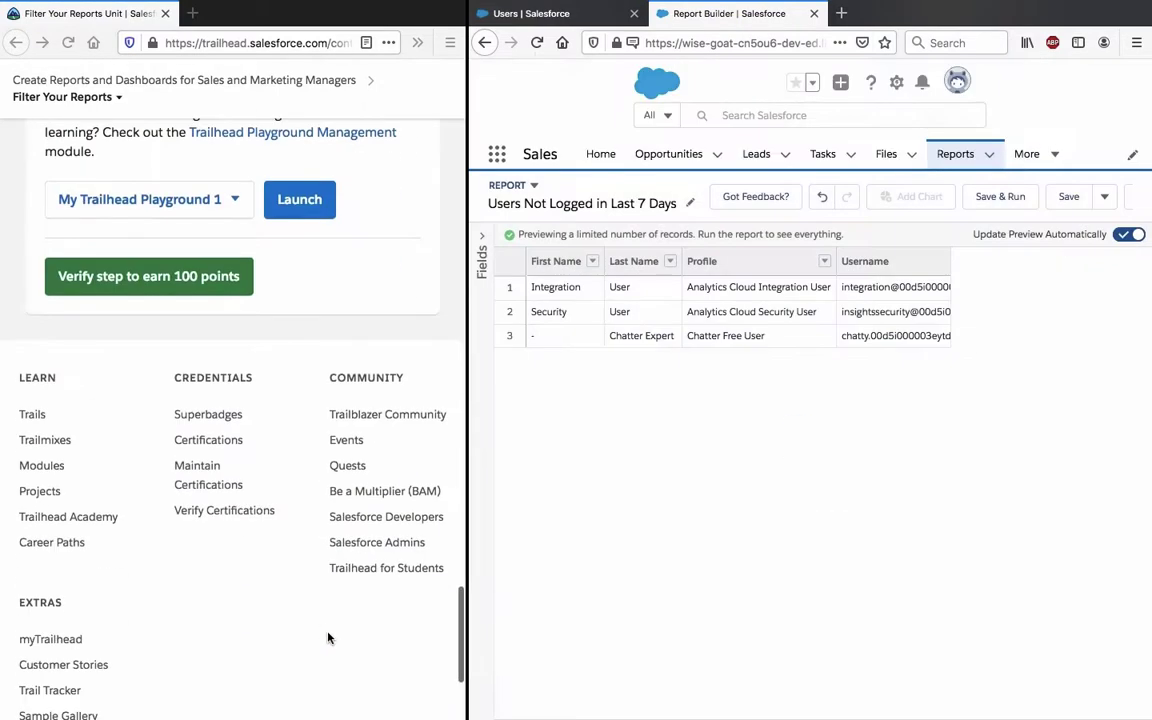
scroll(313, 616, up, 3)
scroll(313, 616, up, 1)
click(226, 507)
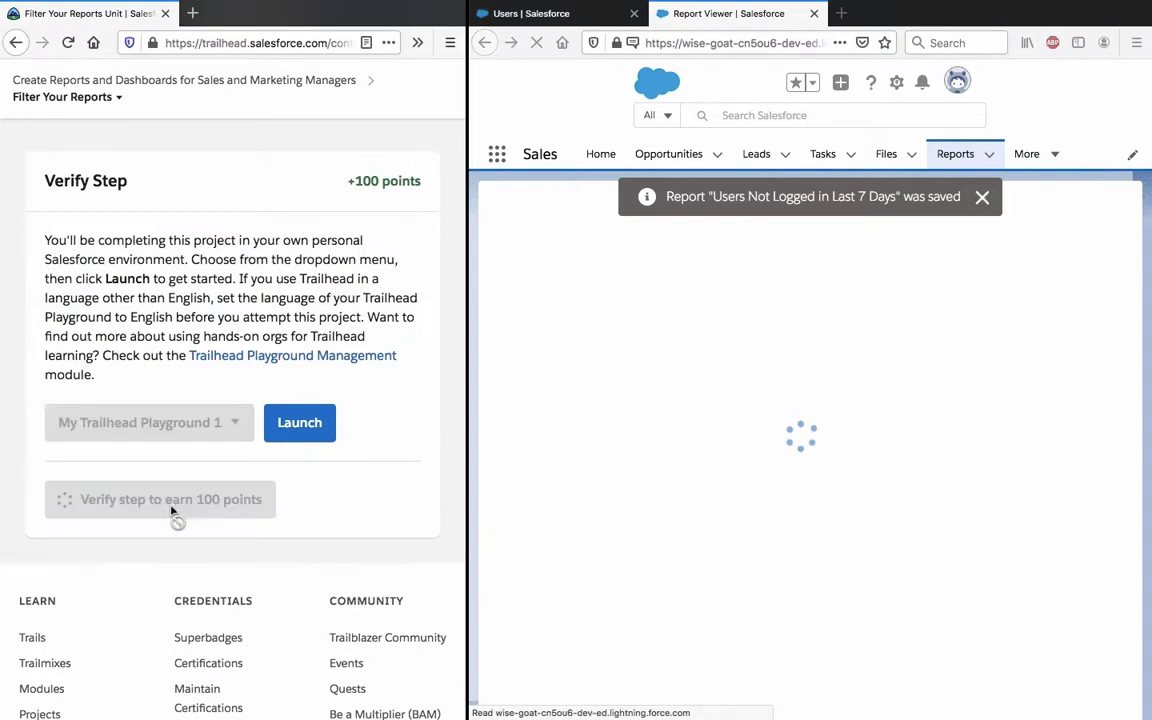
scroll(347, 502, up, 1)
scroll(347, 502, up, 10)
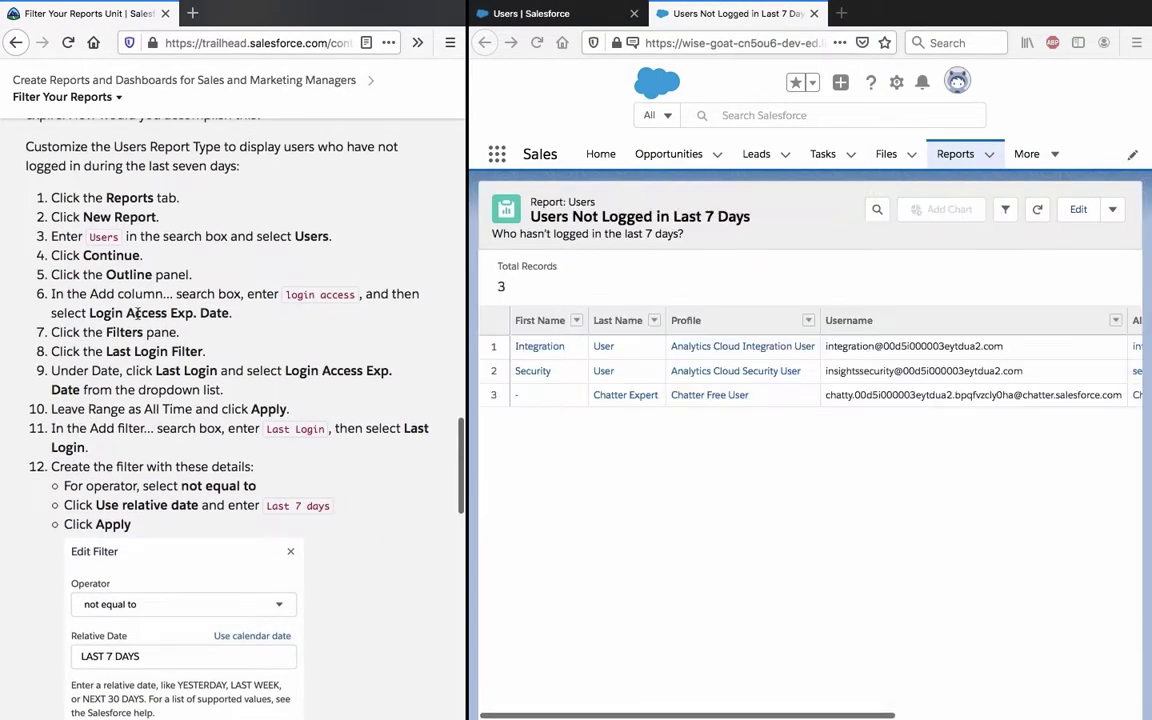
scroll(188, 305, up, 1)
scroll(172, 281, down, 1)
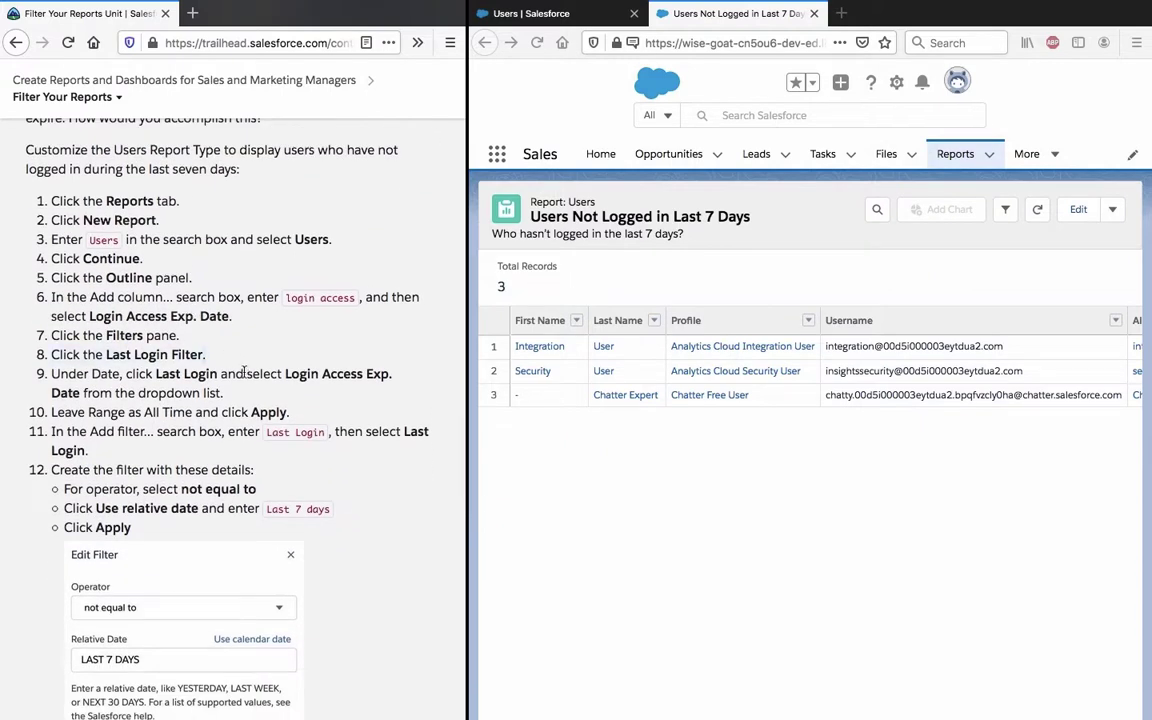
scroll(243, 374, down, 10)
scroll(243, 376, down, 1)
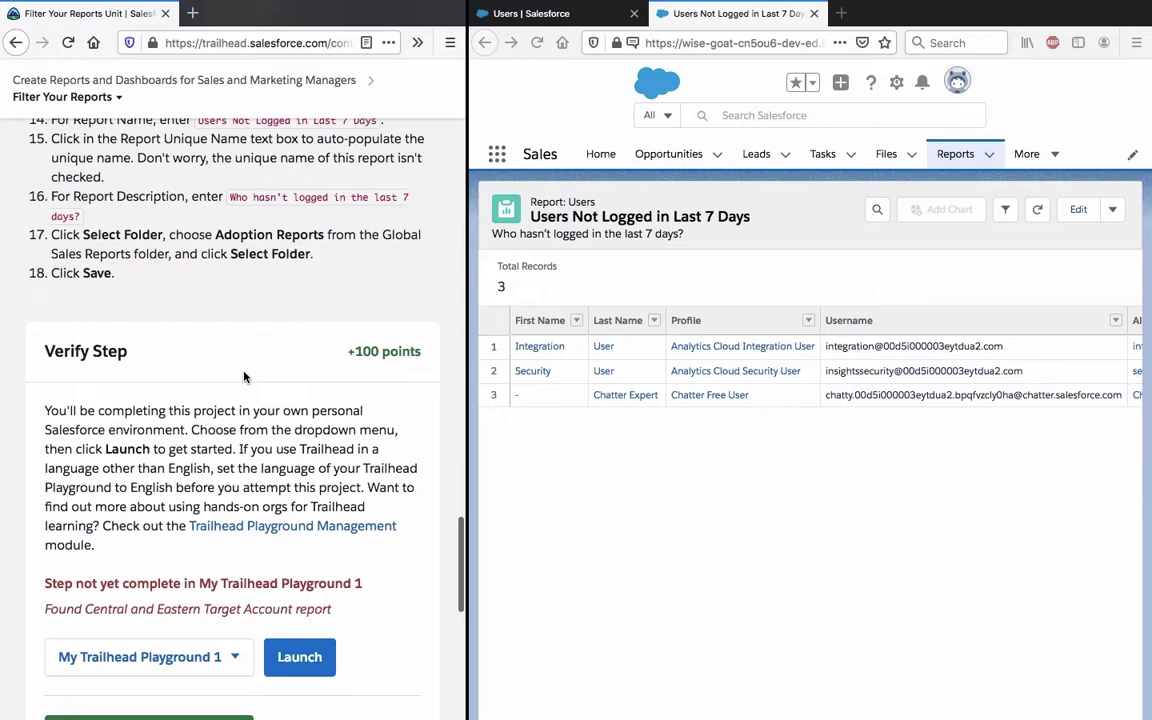
scroll(243, 376, up, 2)
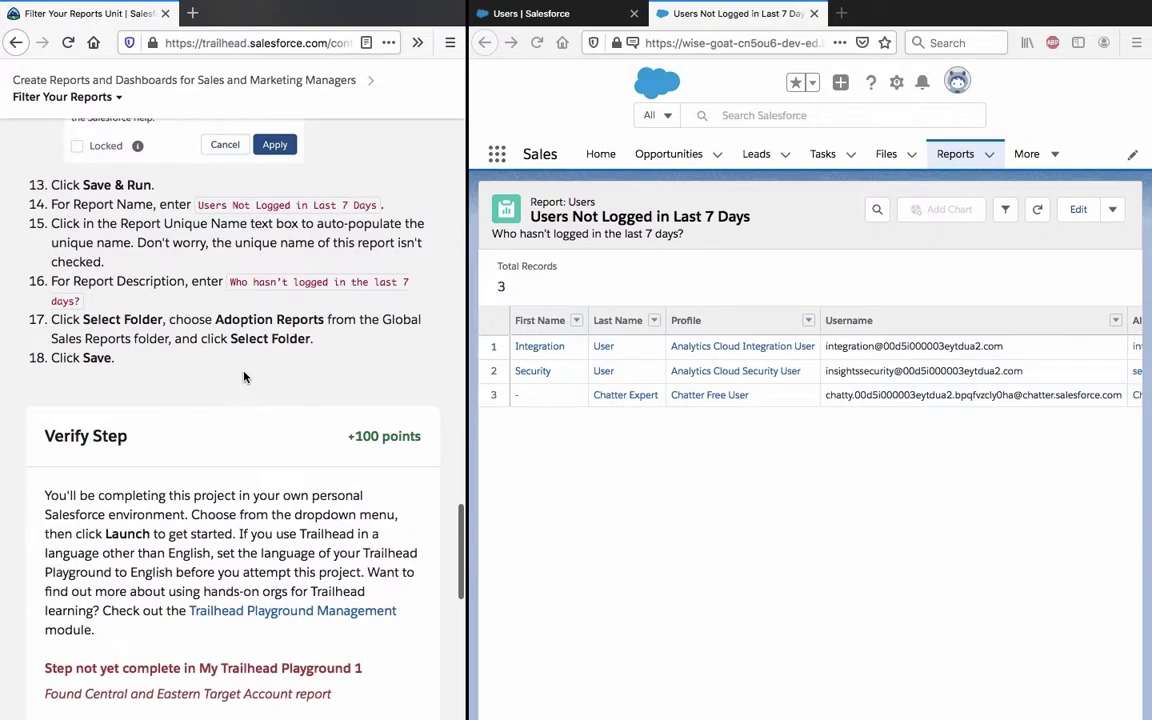
scroll(243, 376, up, 10)
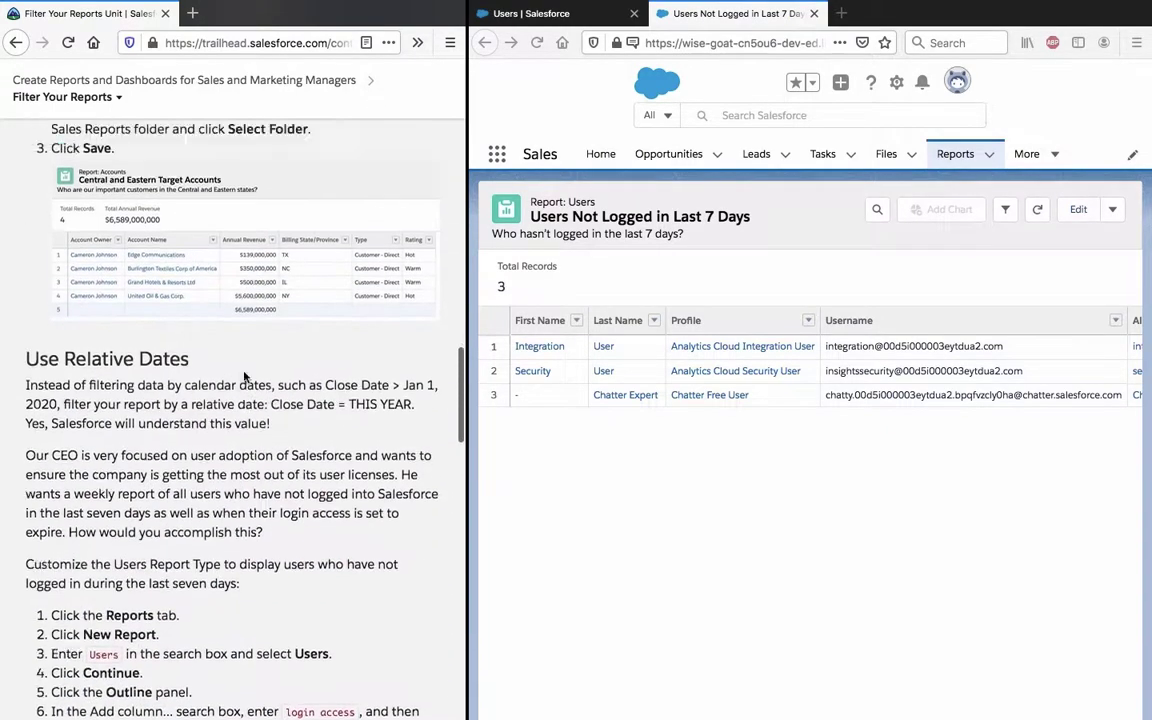
scroll(243, 376, up, 10)
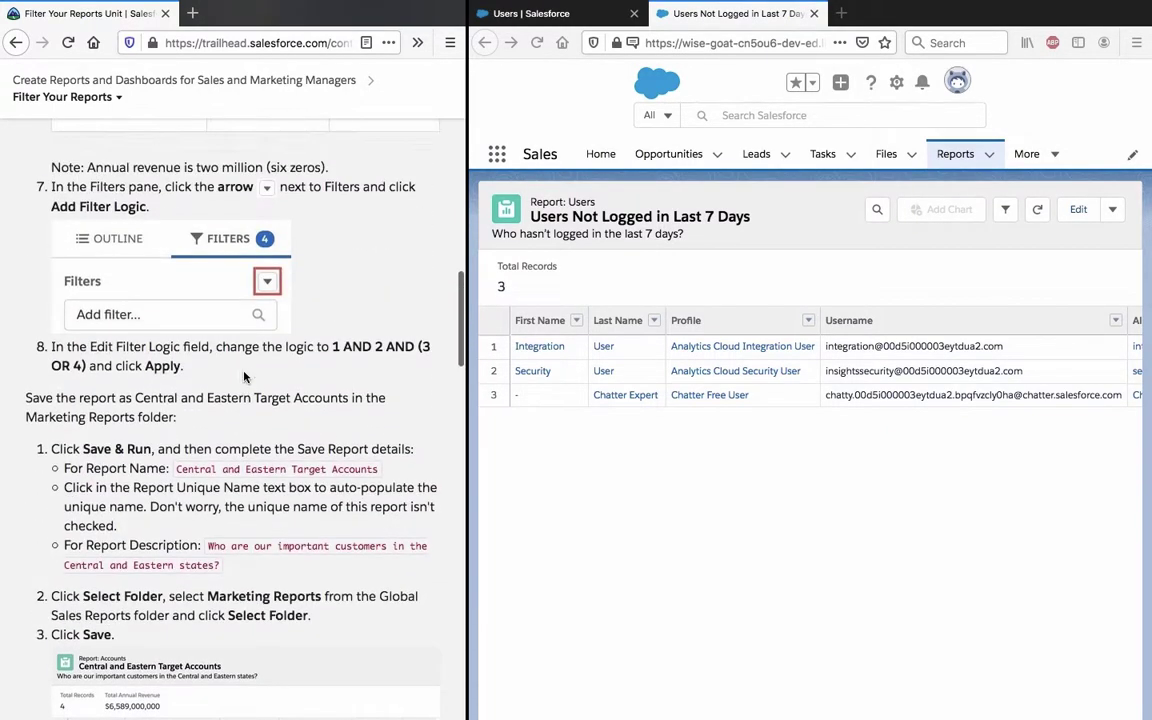
scroll(243, 376, down, 20)
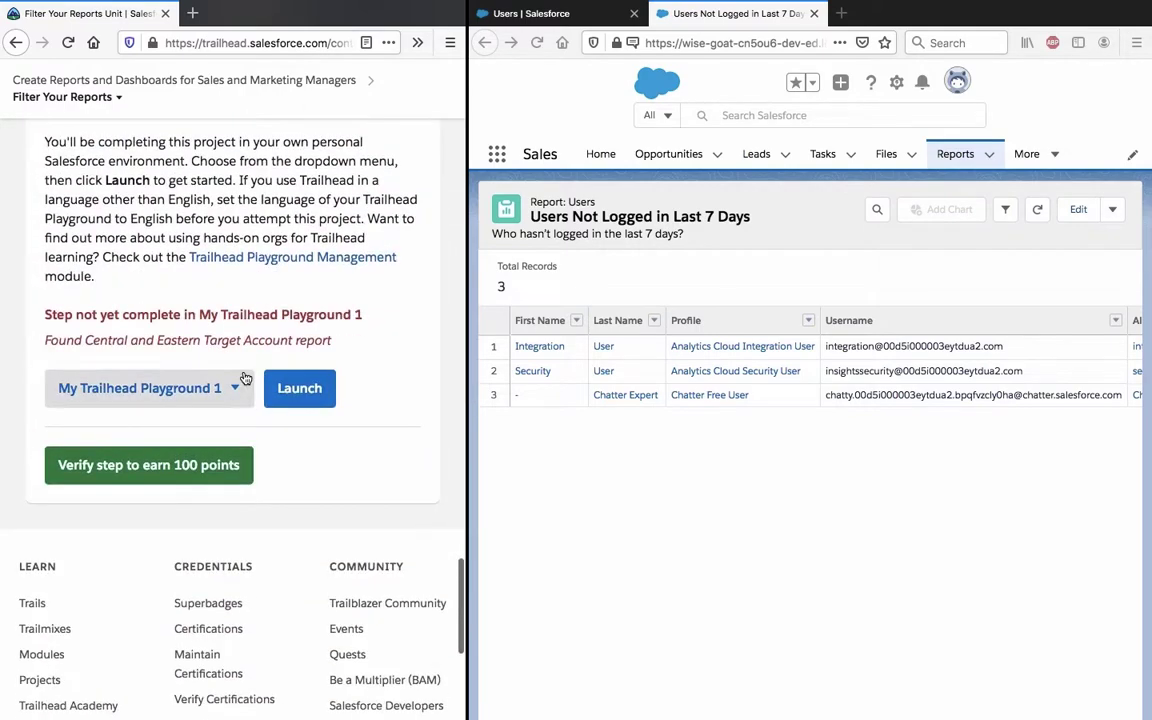
scroll(245, 377, up, 15)
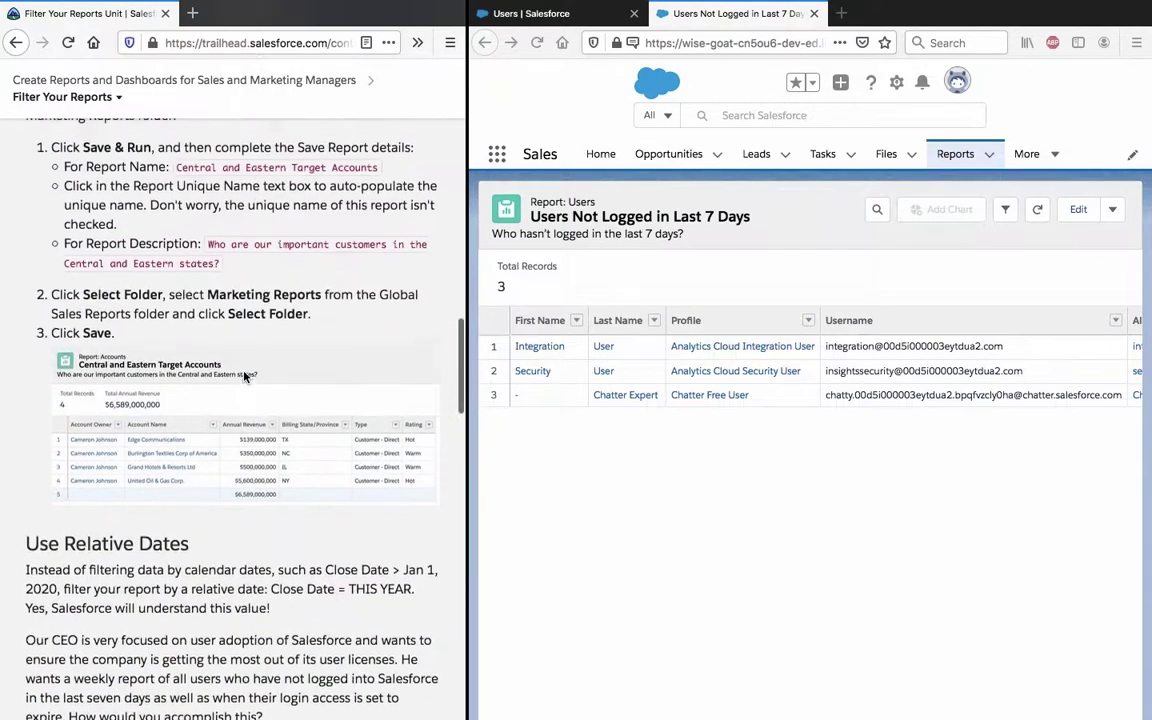
scroll(243, 376, up, 1)
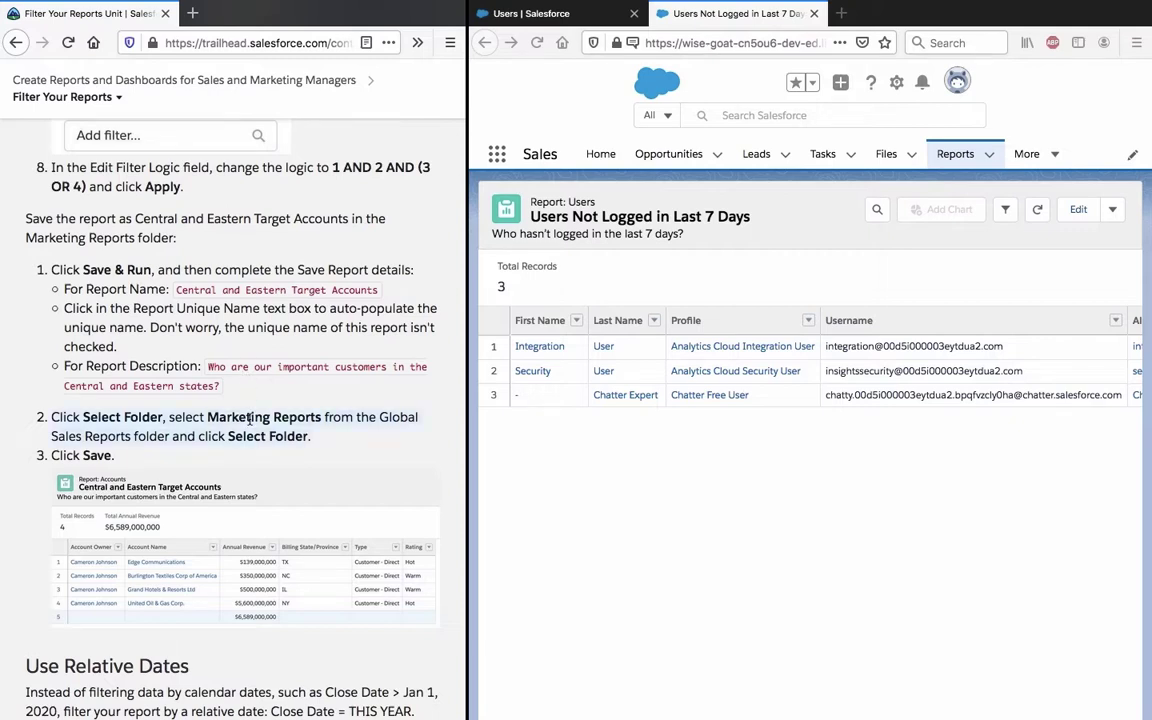
Open the Central and Eastern Target Accounts report from recent reports and start editing it
click(990, 155)
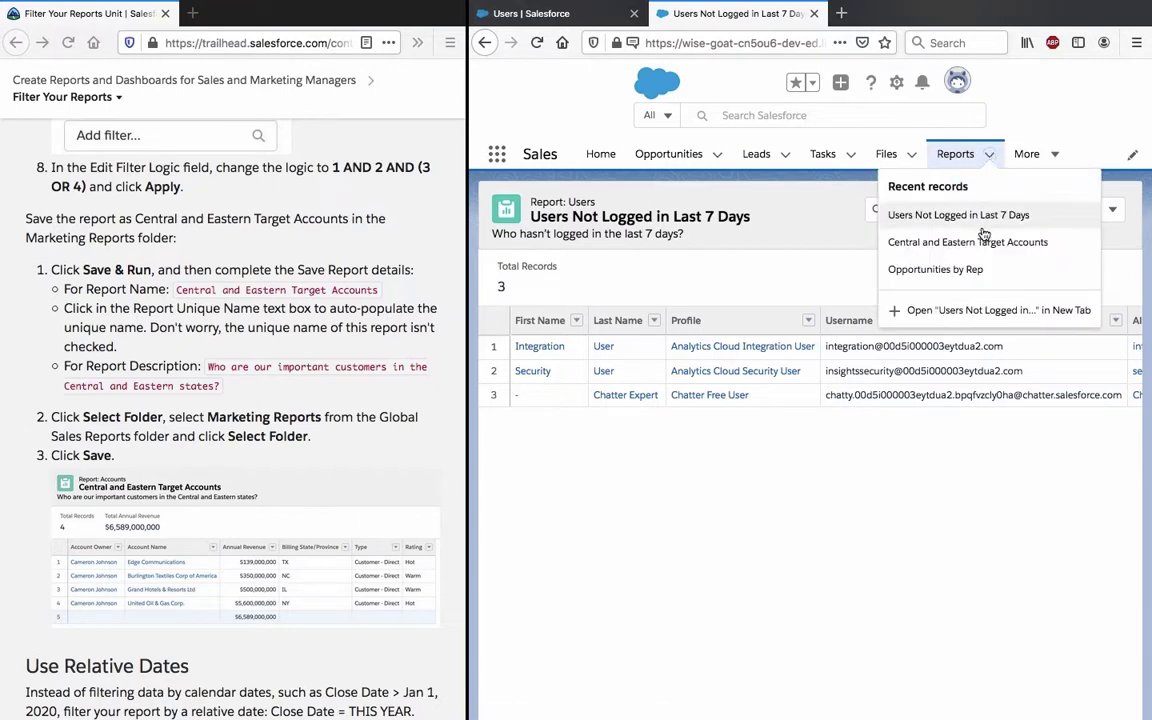
click(980, 241)
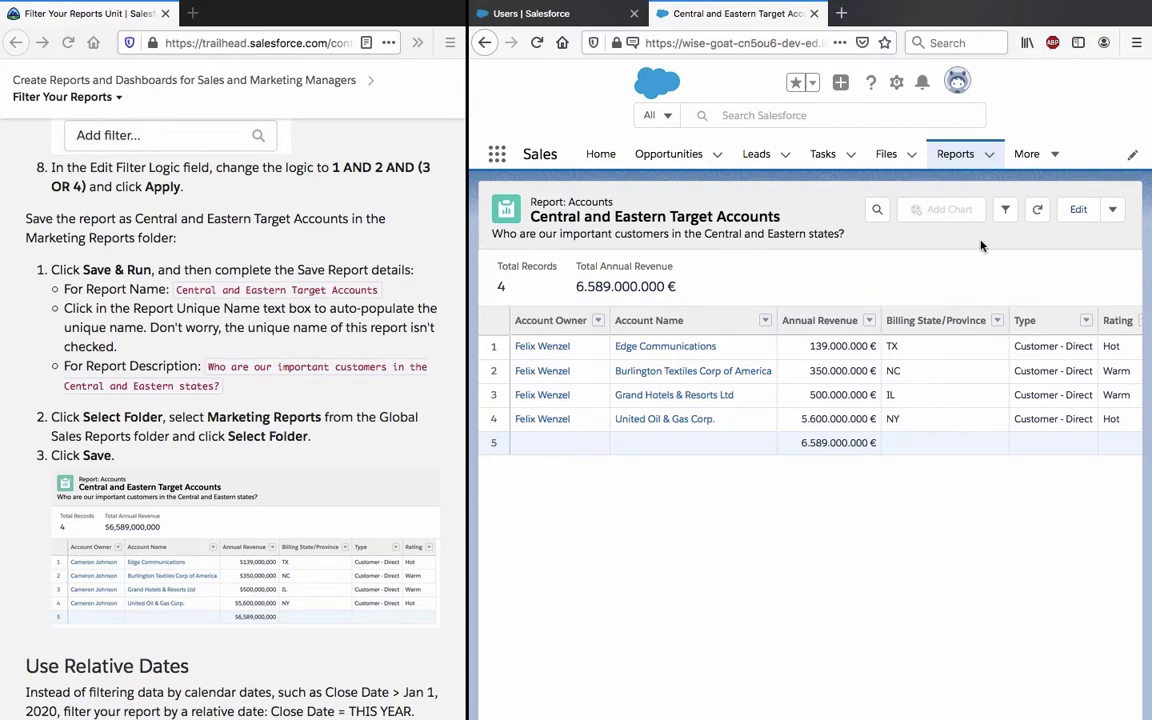
click(1068, 218)
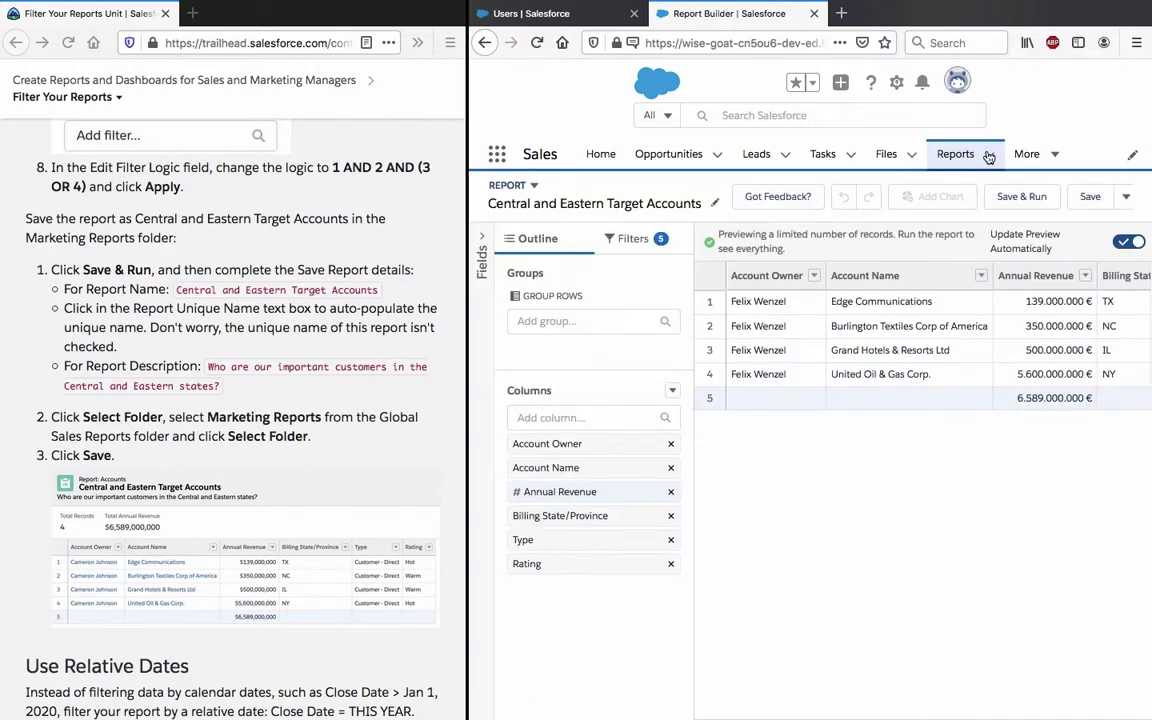
Go to the Reports home listing the recently viewed reports
click(988, 156)
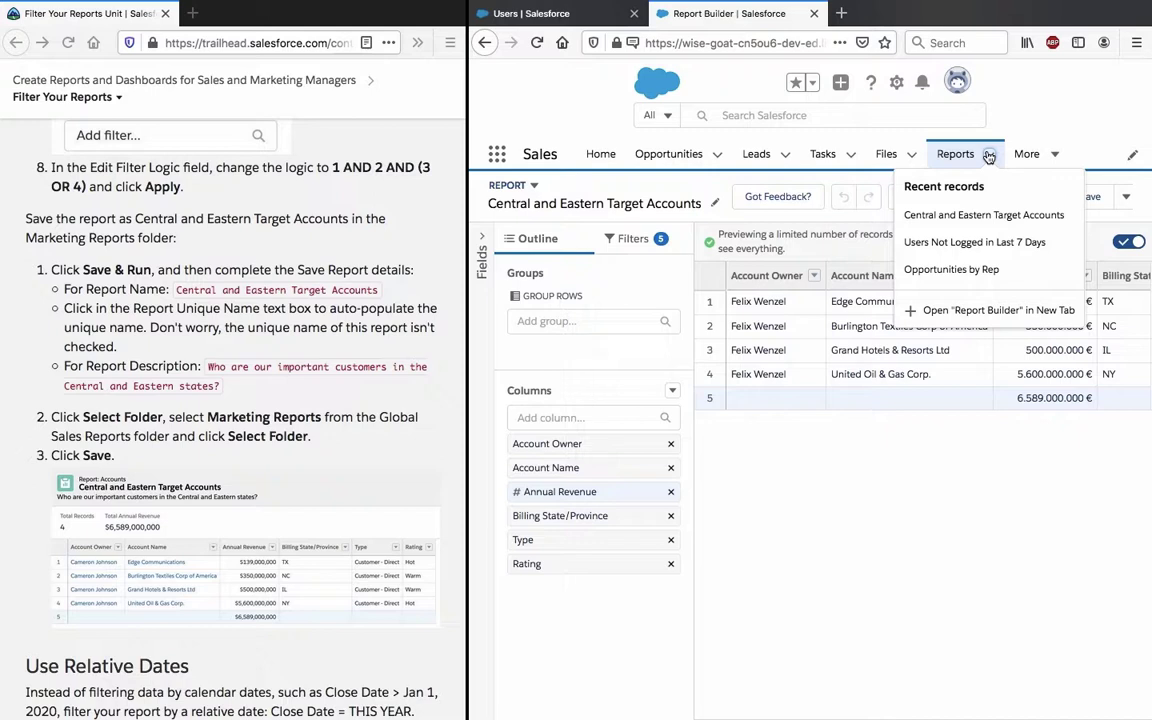
click(988, 156)
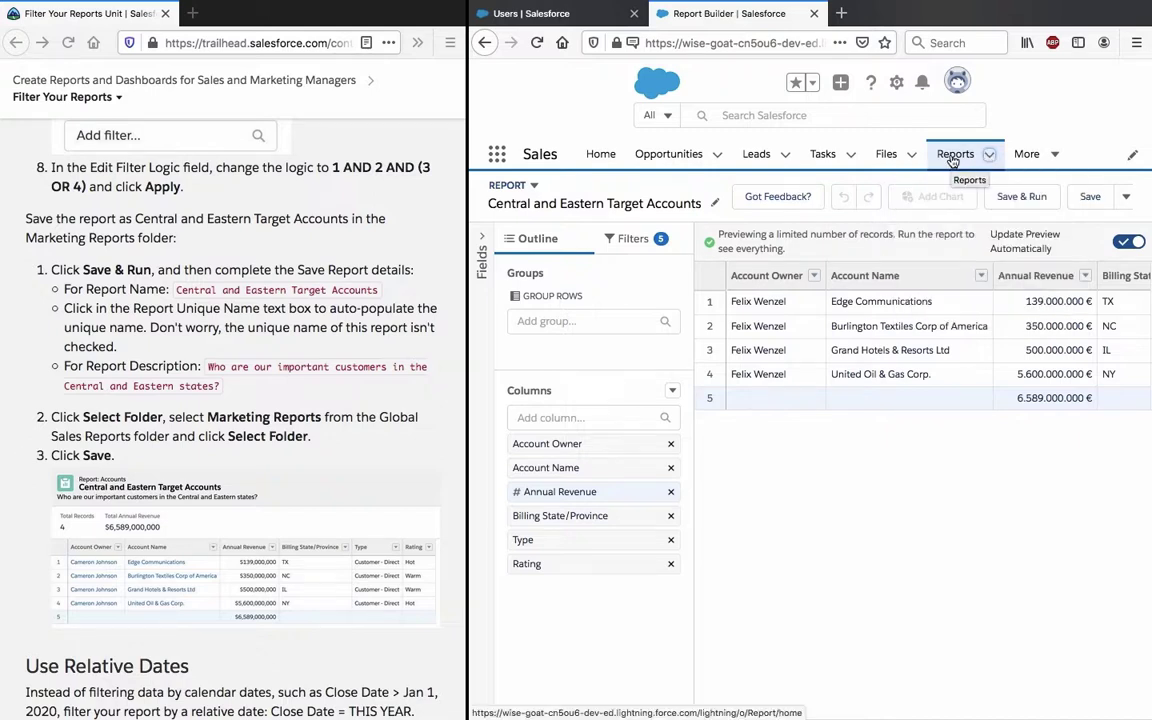
click(953, 158)
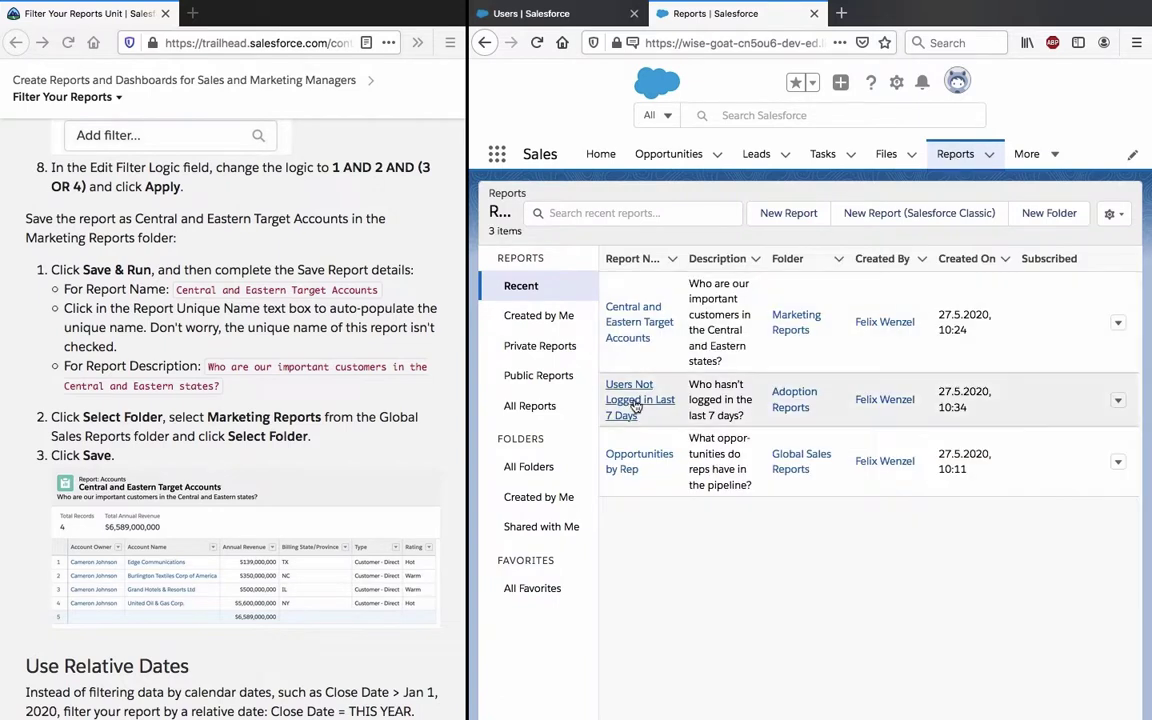
Browse All Folders > Global Sales Reports > Marketing Reports to find Central and Eastern Target Accounts
click(526, 479)
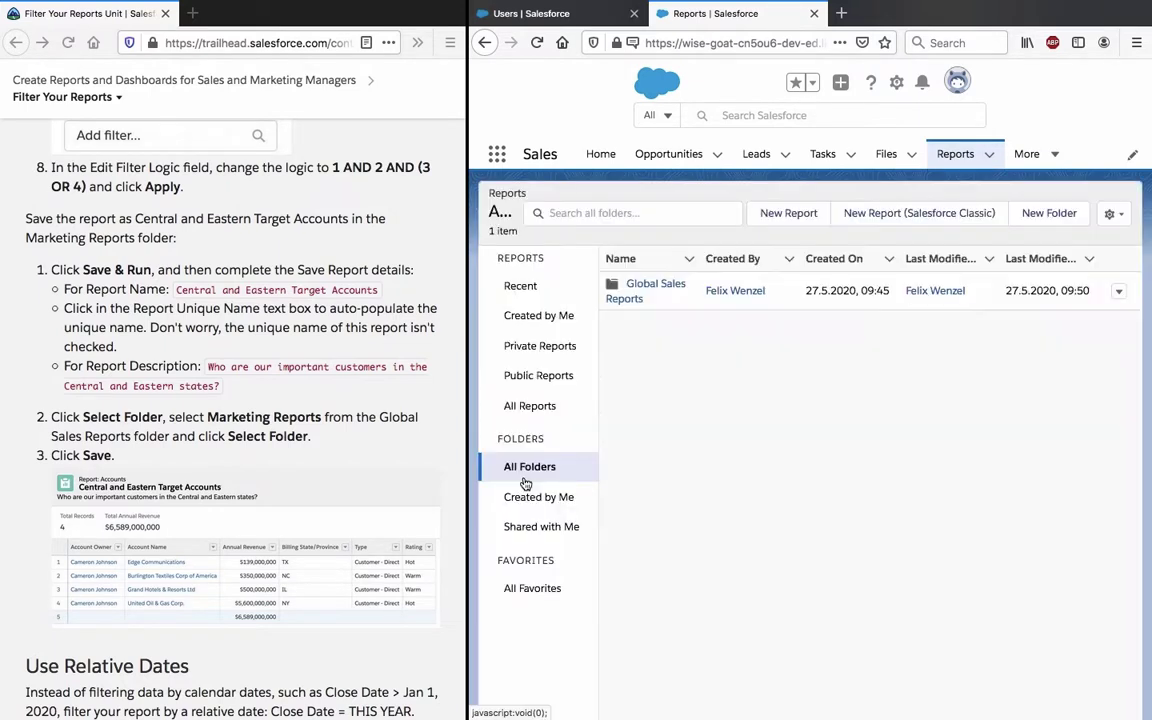
click(637, 307)
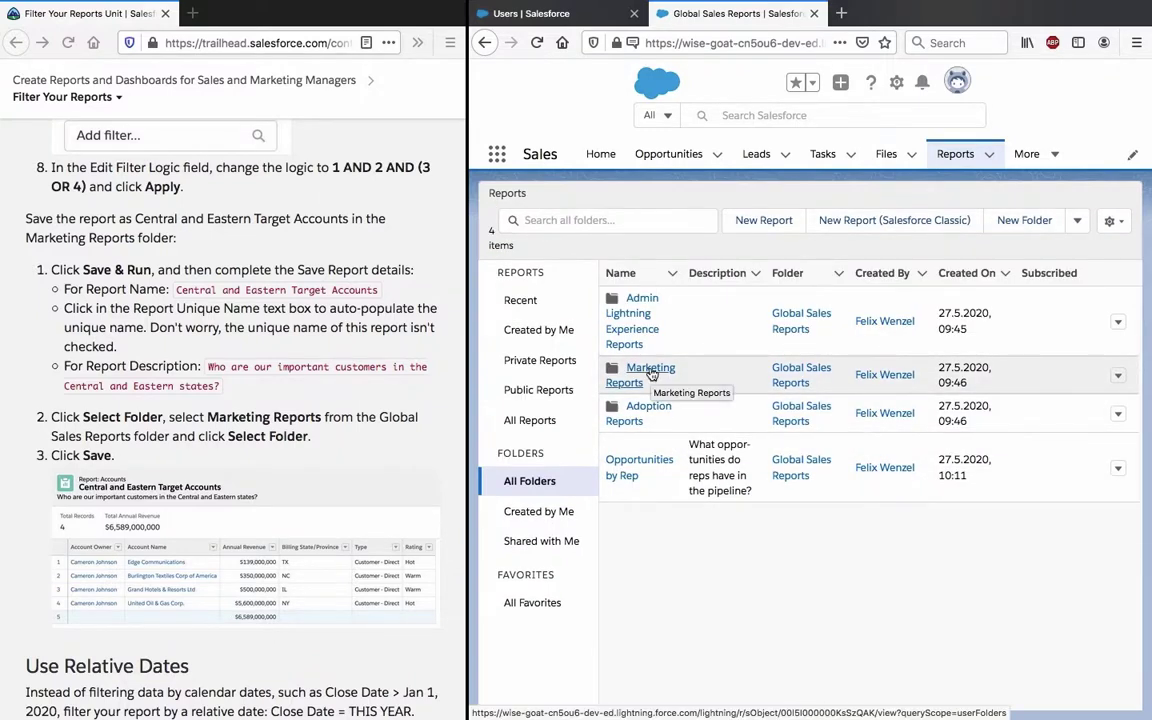
click(651, 375)
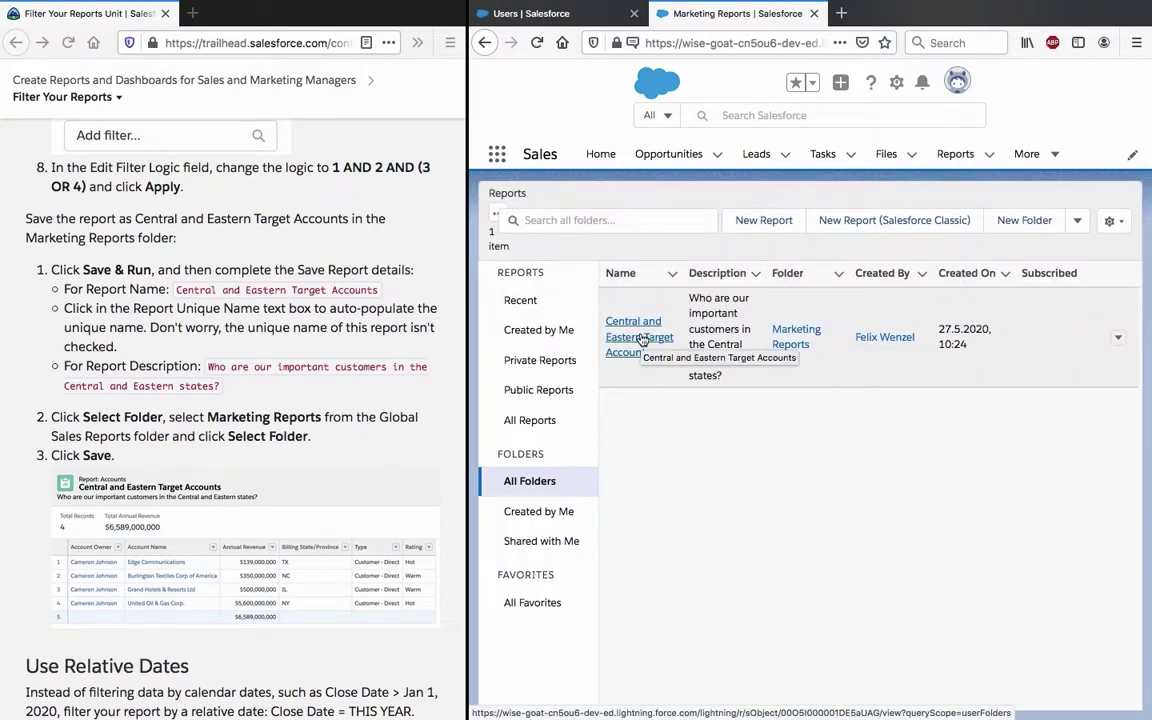
scroll(293, 467, down, 15)
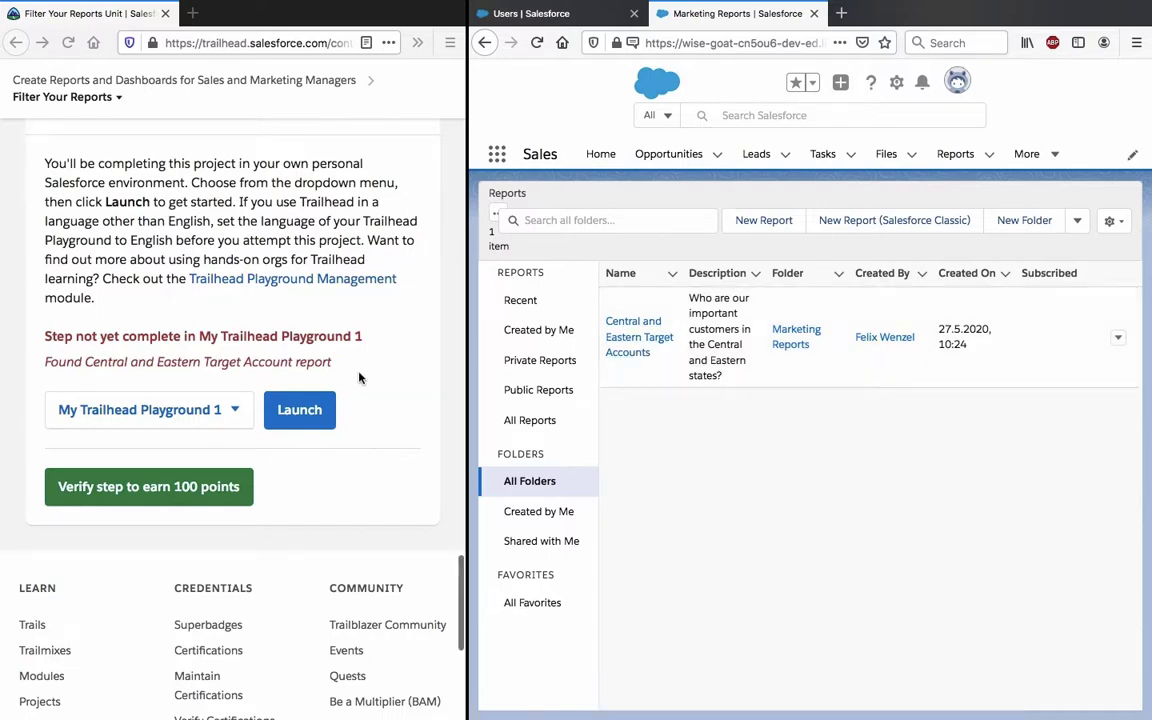
scroll(360, 377, up, 15)
scroll(360, 377, up, 2)
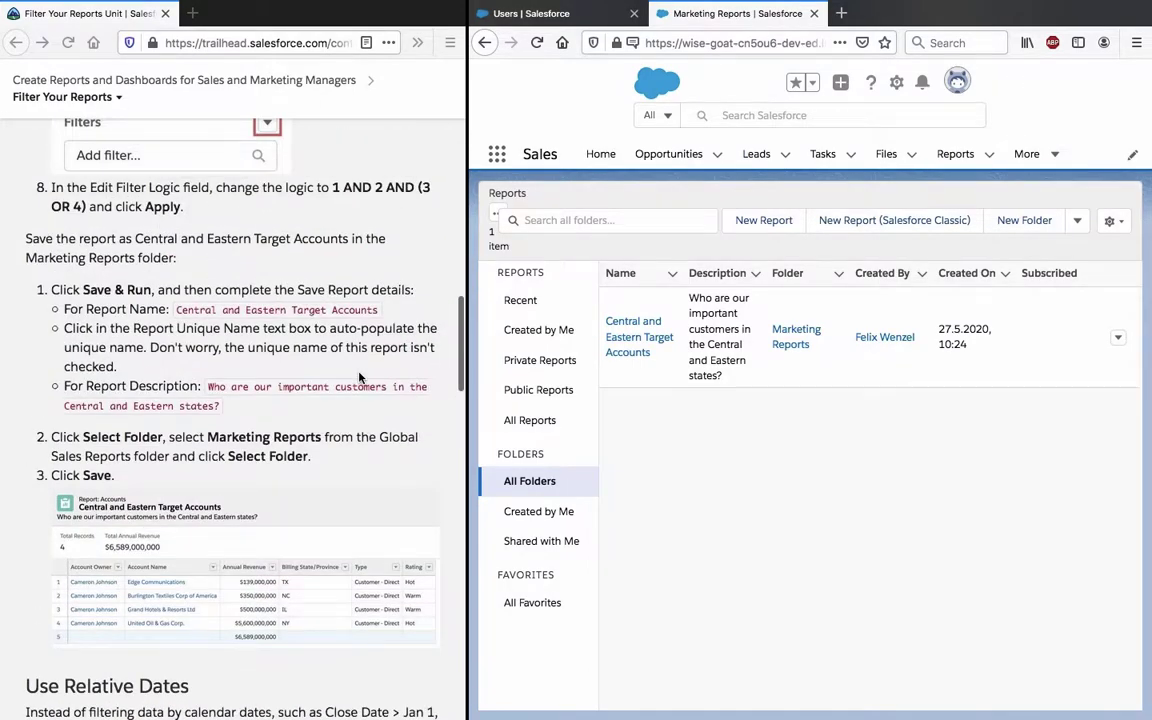
scroll(360, 377, down, 15)
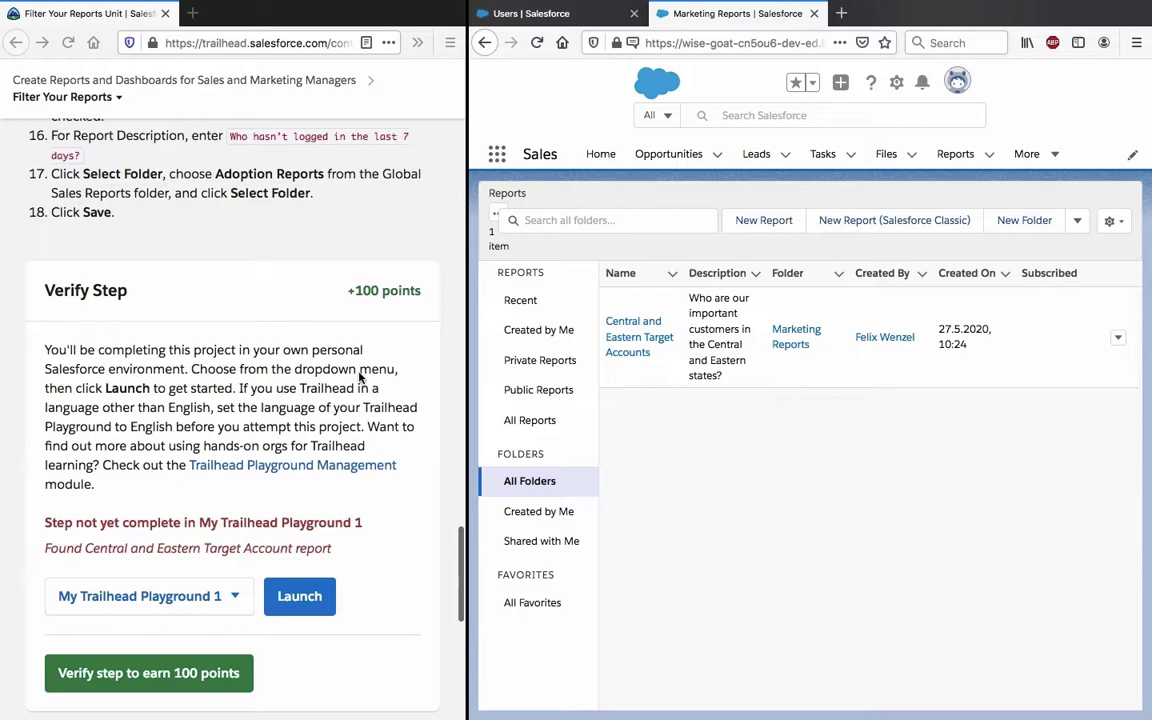
Verify the Filter Your Reports challenge and reload to show Assessment Complete, +100 points, 42%
click(203, 680)
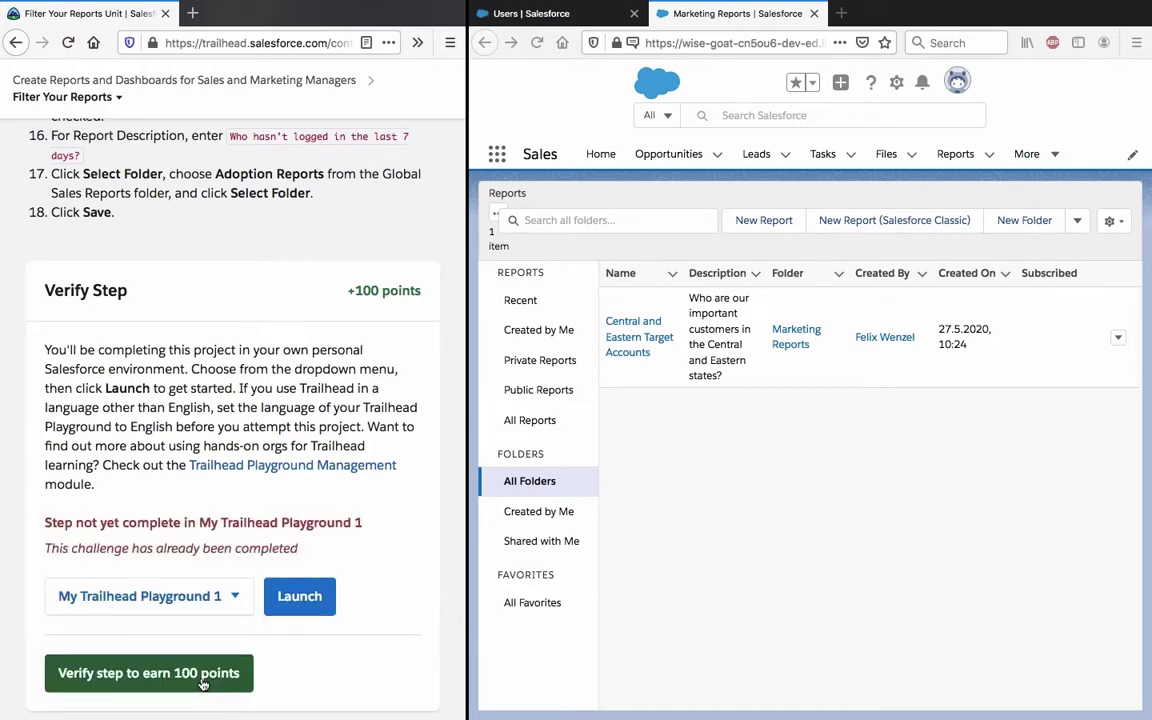
click(70, 44)
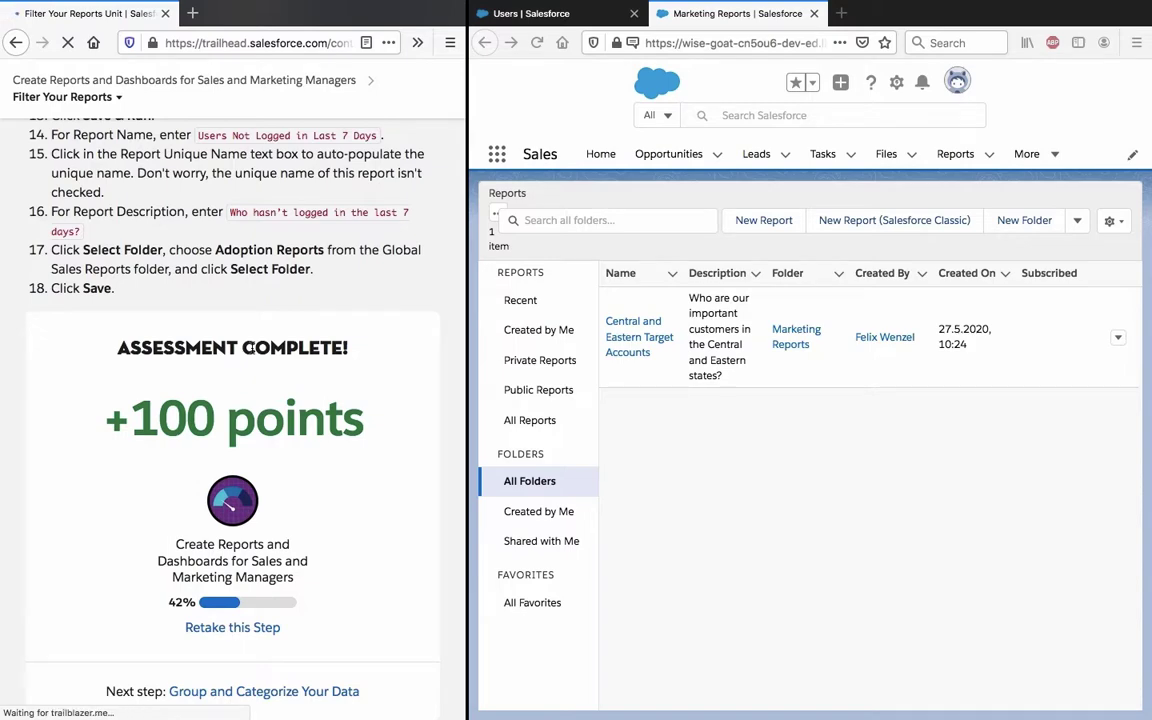
scroll(250, 348, up, 2)
scroll(252, 350, up, 10)
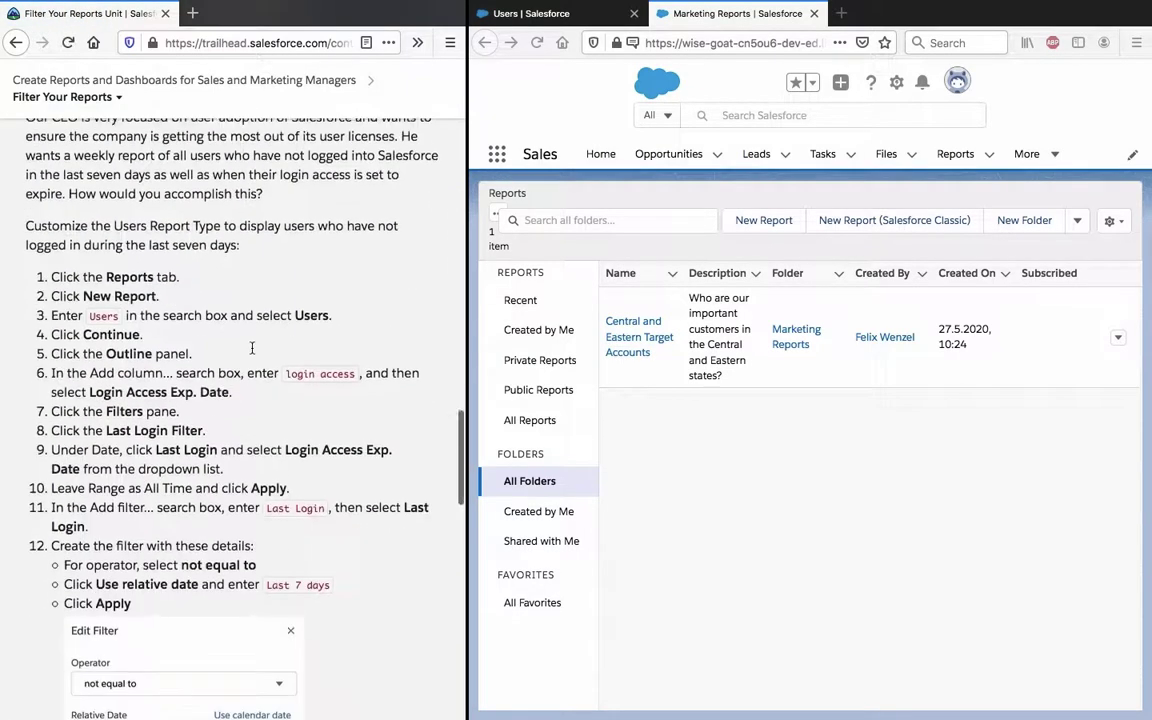
scroll(180, 405, down, 1)
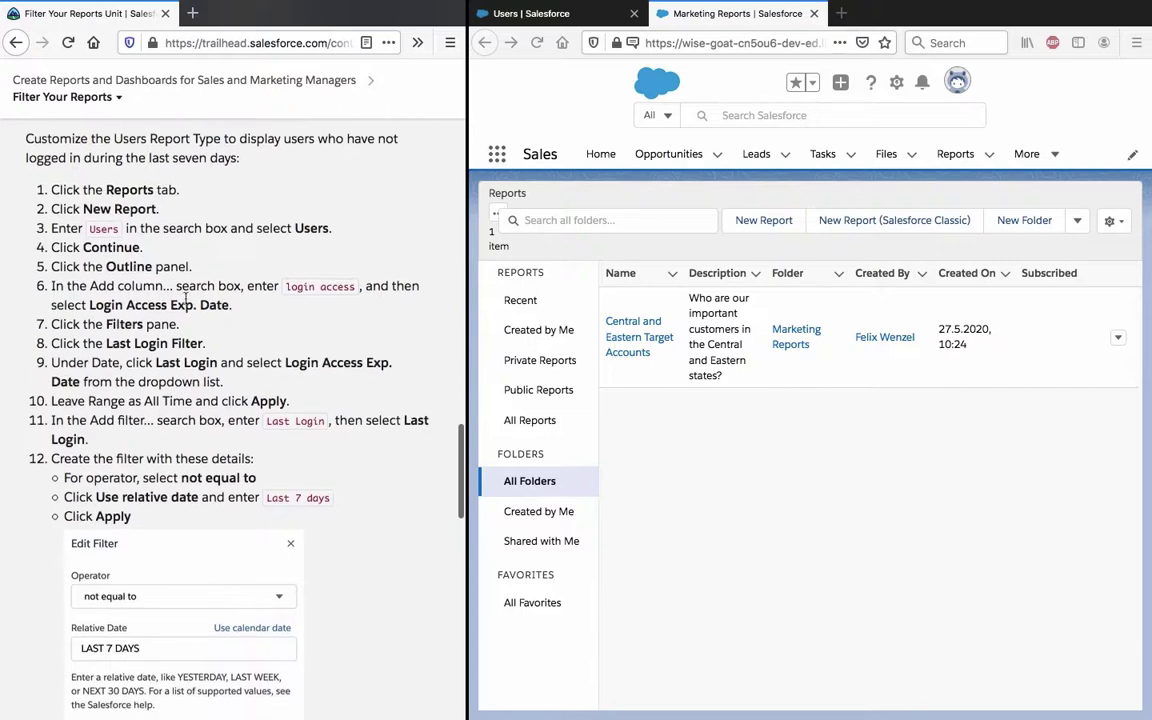
scroll(194, 361, down, 12)
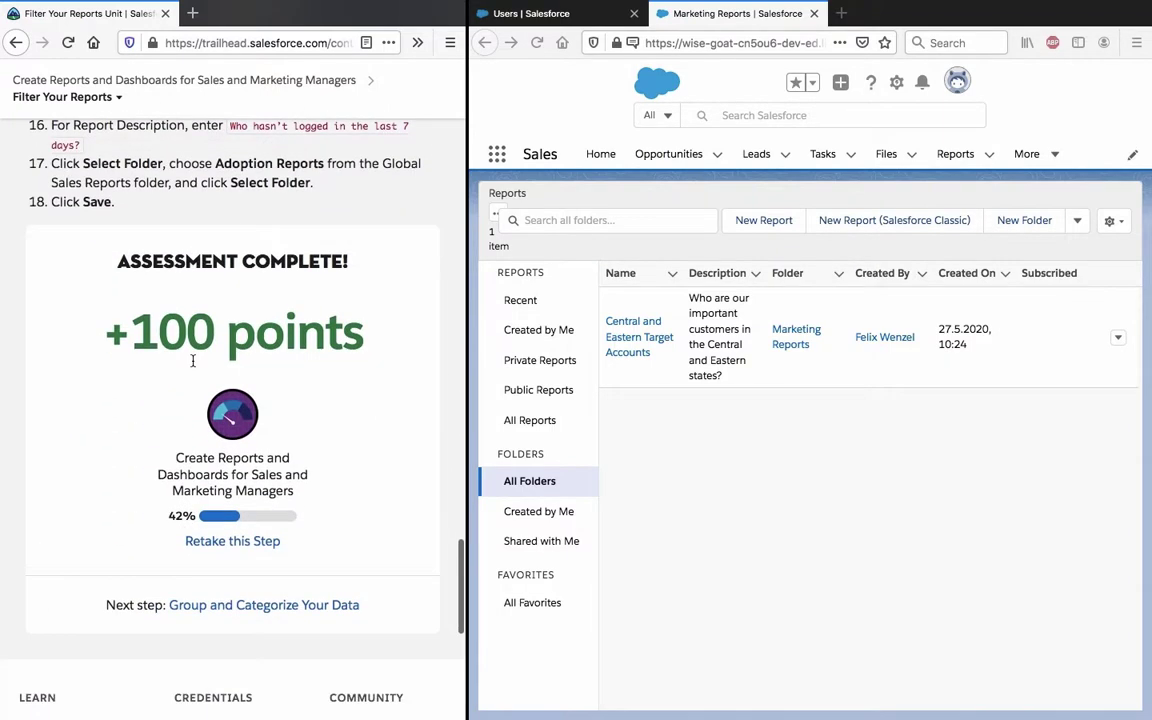